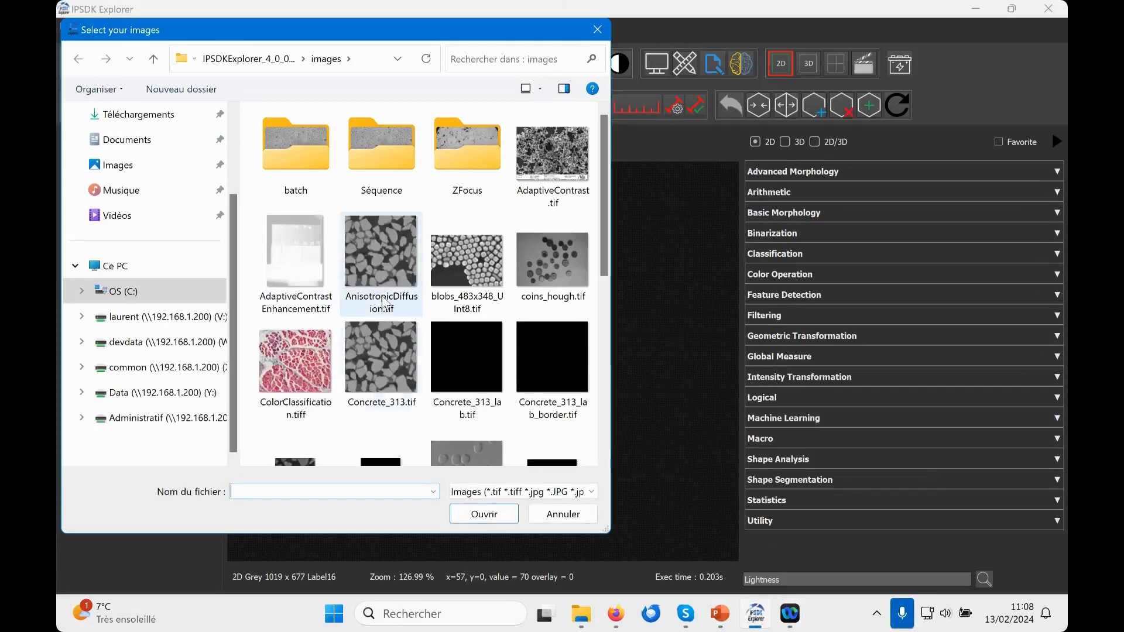
Step: Open Concrete_313.tif and browse its slices to z = 107, then along the Y axis to y = 98
left_click(478, 521)
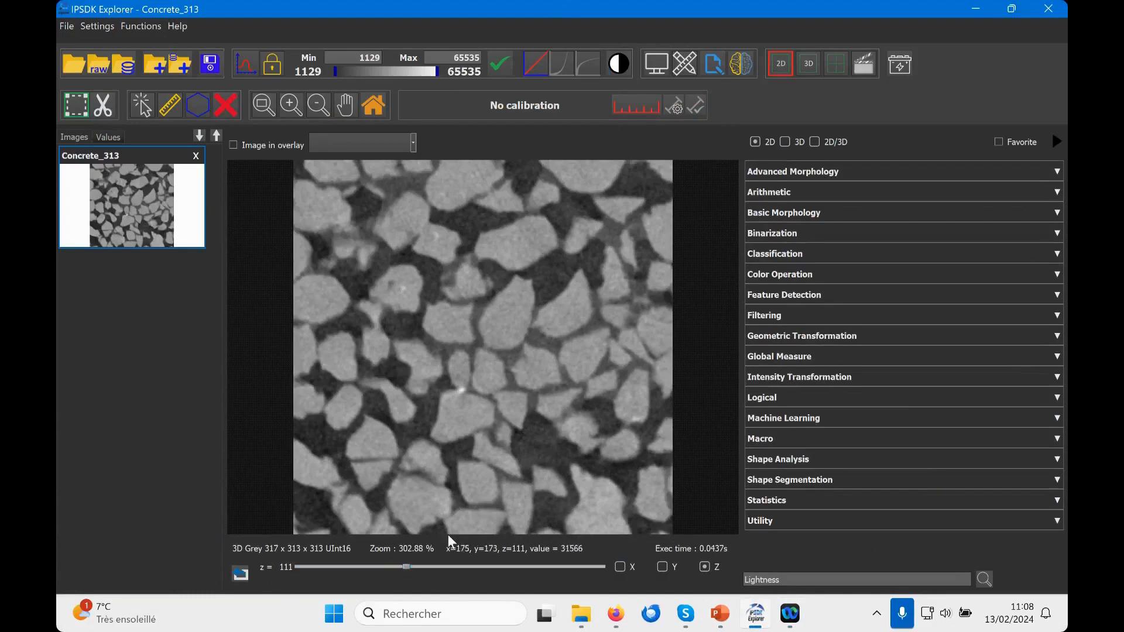
mouse_move(406, 565)
left_mouse_down()
mouse_move(347, 556)
mouse_move(509, 571)
mouse_move(403, 561)
left_mouse_up()
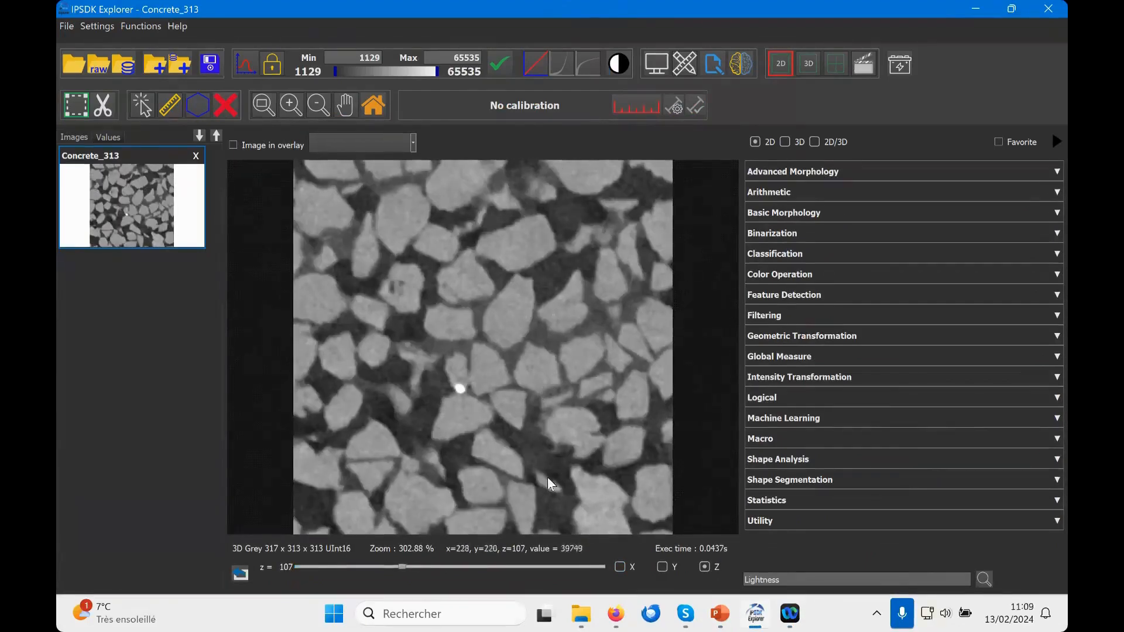
left_click(663, 567)
left_click_drag(306, 565, 394, 566)
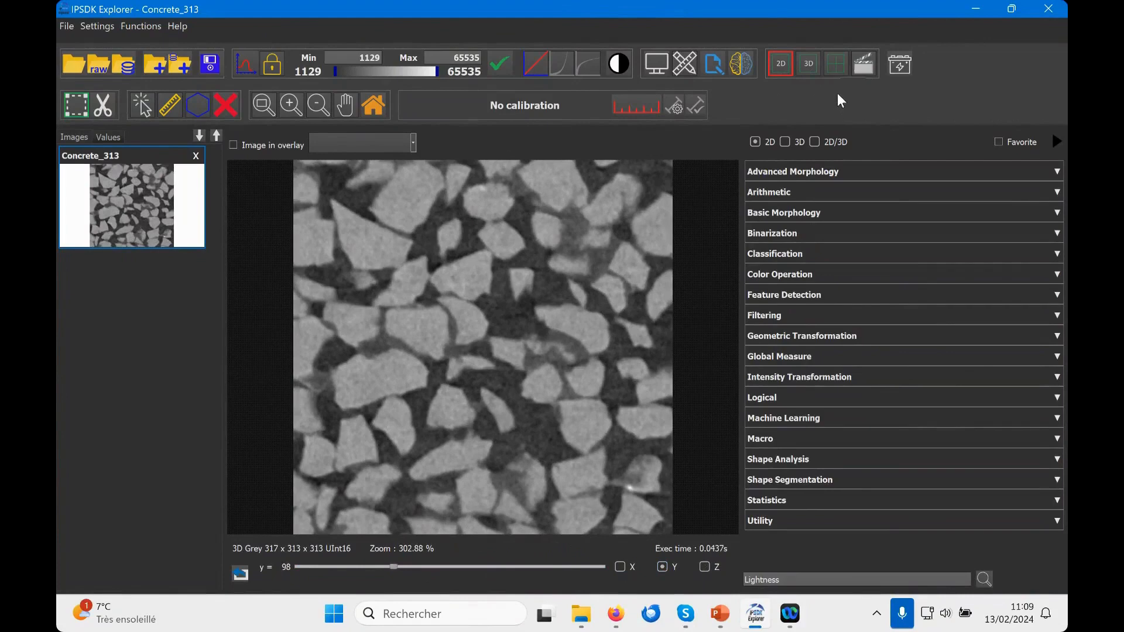
Step: Show the volume in the combined 3D and orthogonal slice view without the function list, with slices at x = 108, y = 177 and z = 152
left_click(834, 64)
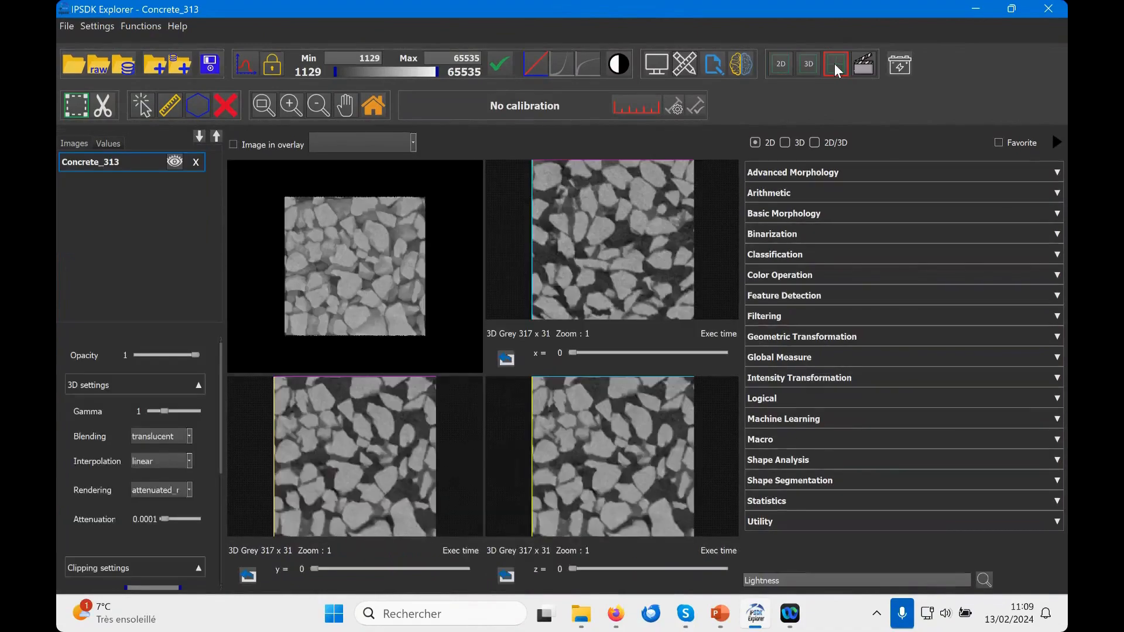
left_click(1059, 143)
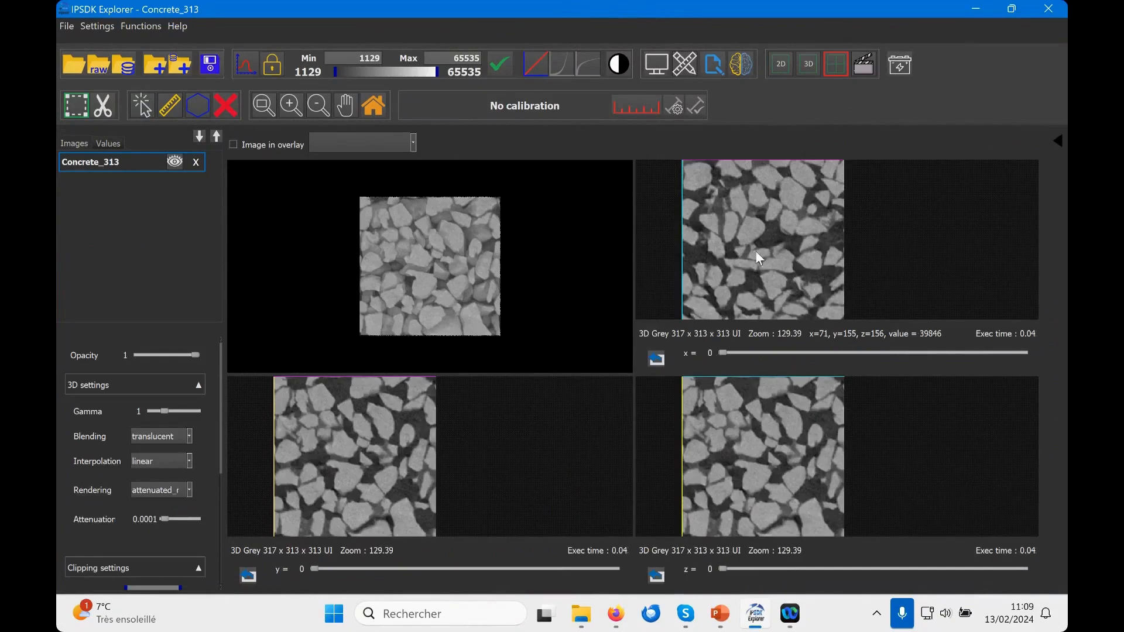
left_click_drag(730, 353, 826, 351)
left_click_drag(723, 573, 871, 569)
left_click_drag(317, 569, 485, 569)
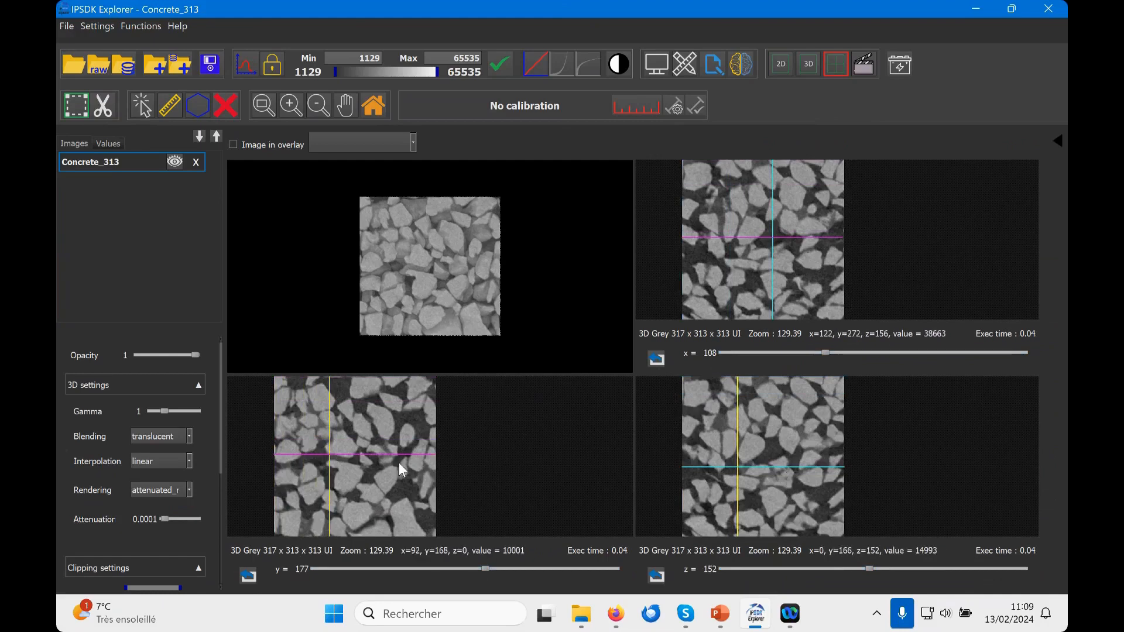
mouse_move(423, 234)
left_mouse_down()
mouse_move(473, 280)
mouse_move(417, 279)
mouse_move(401, 215)
mouse_move(467, 224)
mouse_move(452, 257)
mouse_move(400, 233)
mouse_move(432, 233)
left_mouse_up()
scroll(463, 277, "up", 2)
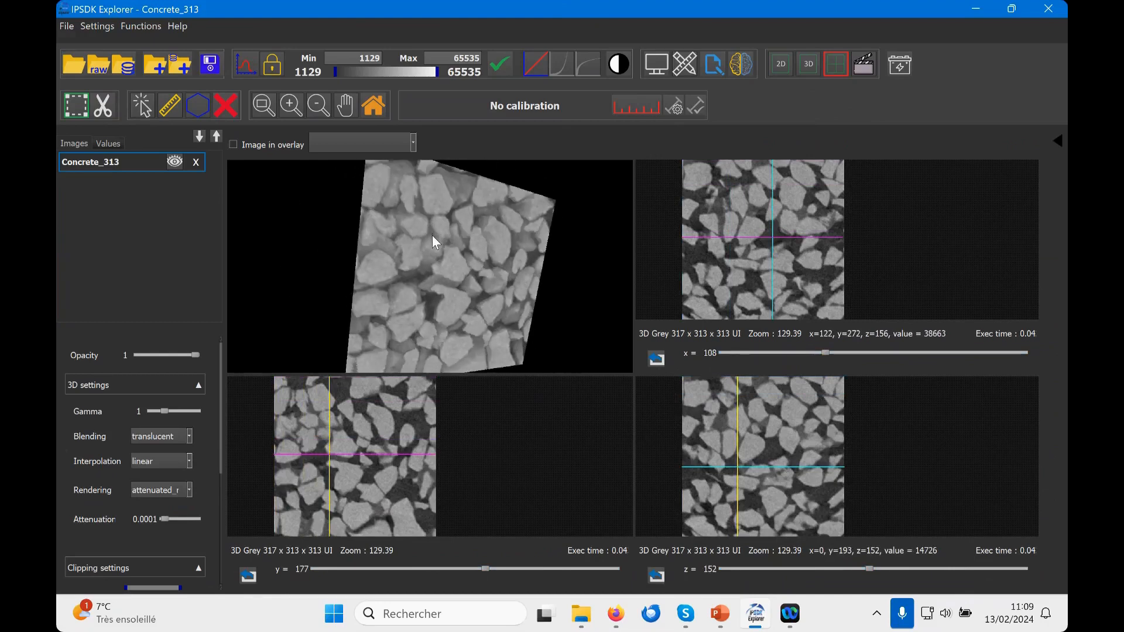
scroll(432, 234, "down", 2)
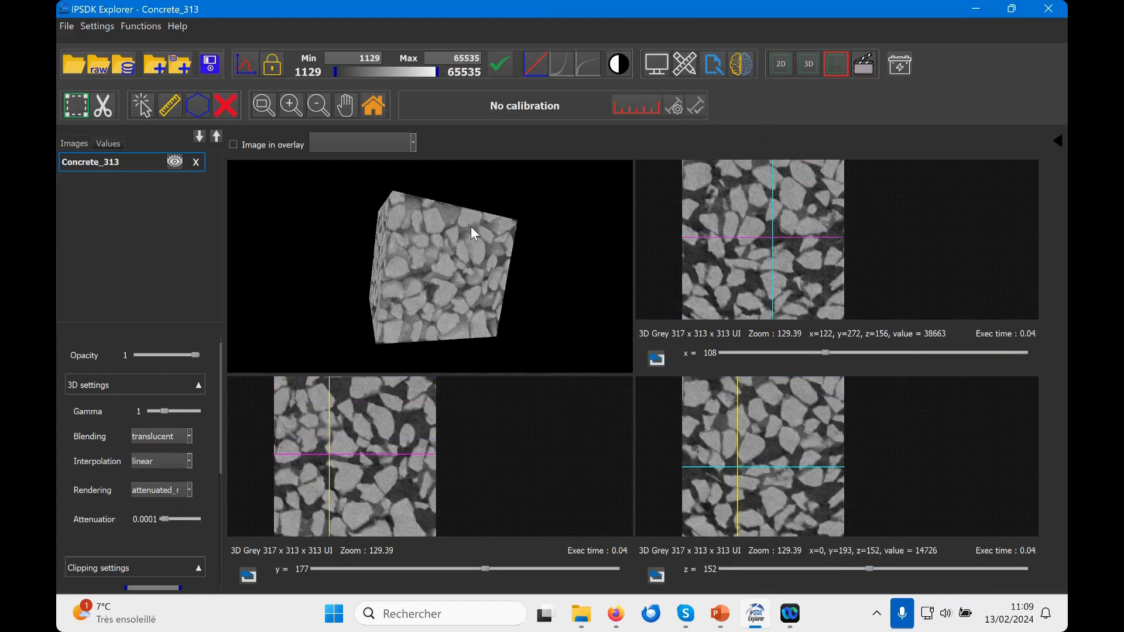
Step: Display the volume in the full 3D view and set its intensity range to 16154–48225
left_click(809, 64)
left_click_drag(626, 341, 495, 350)
scroll(627, 335, "up", 2)
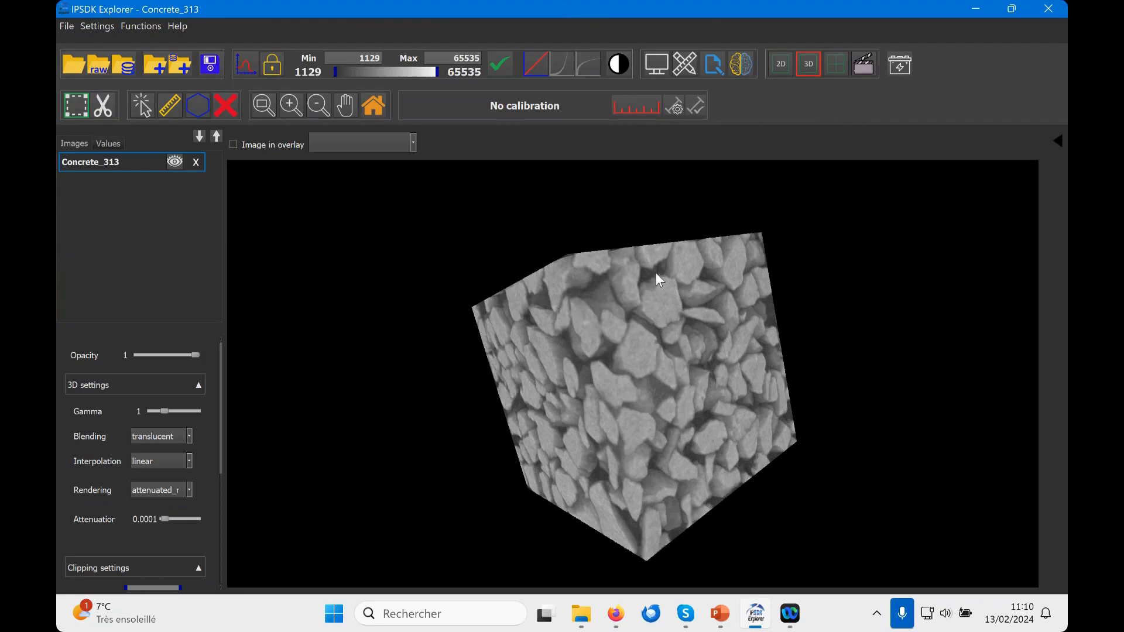
left_click_drag(674, 299, 625, 306)
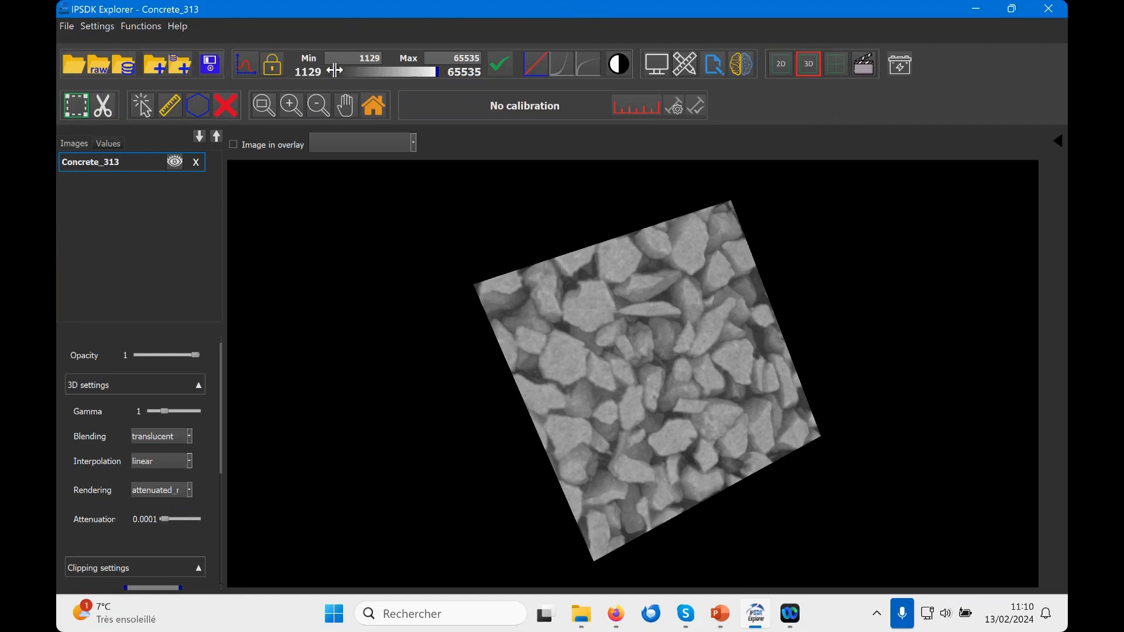
left_click_drag(335, 71, 359, 72)
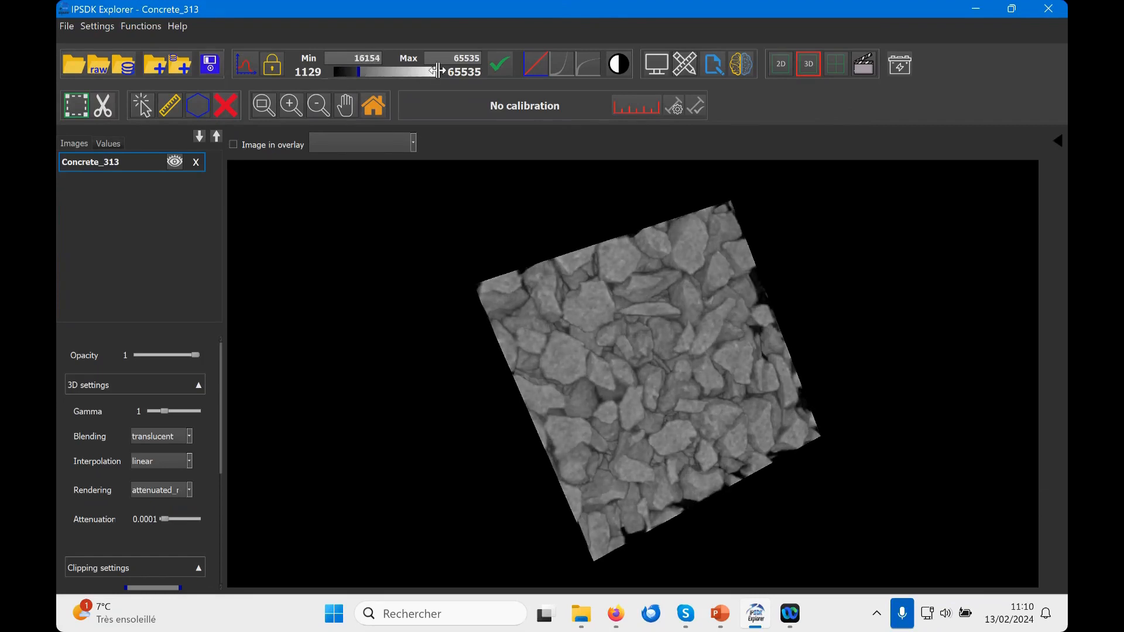
left_click_drag(438, 70, 410, 72)
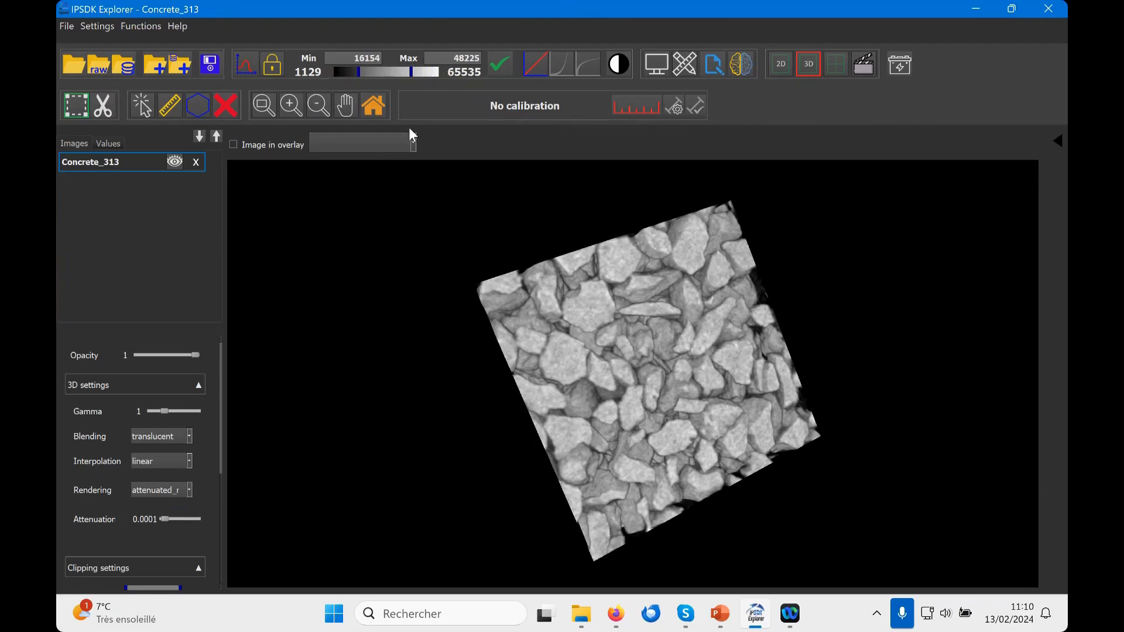
Step: Examine the contrast-adjusted volume from several angles and distances, hiding it and showing it again
left_click_drag(509, 269, 613, 375)
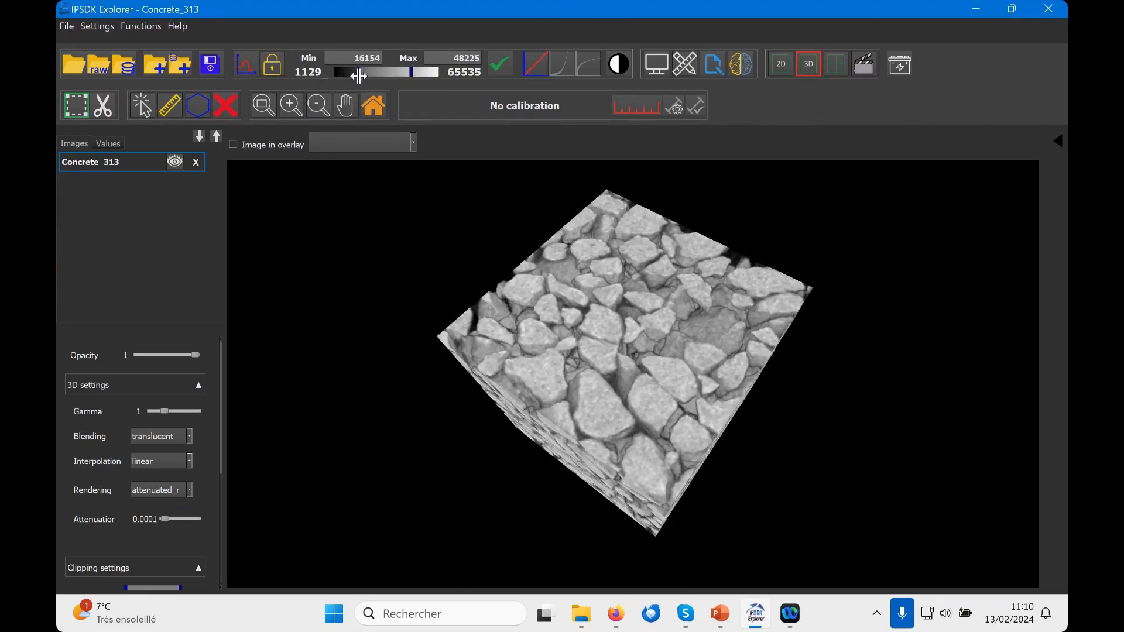
scroll(645, 289, "up", 5)
left_click_drag(575, 300, 617, 251)
scroll(628, 270, "down", 5)
left_click_drag(634, 295, 585, 283)
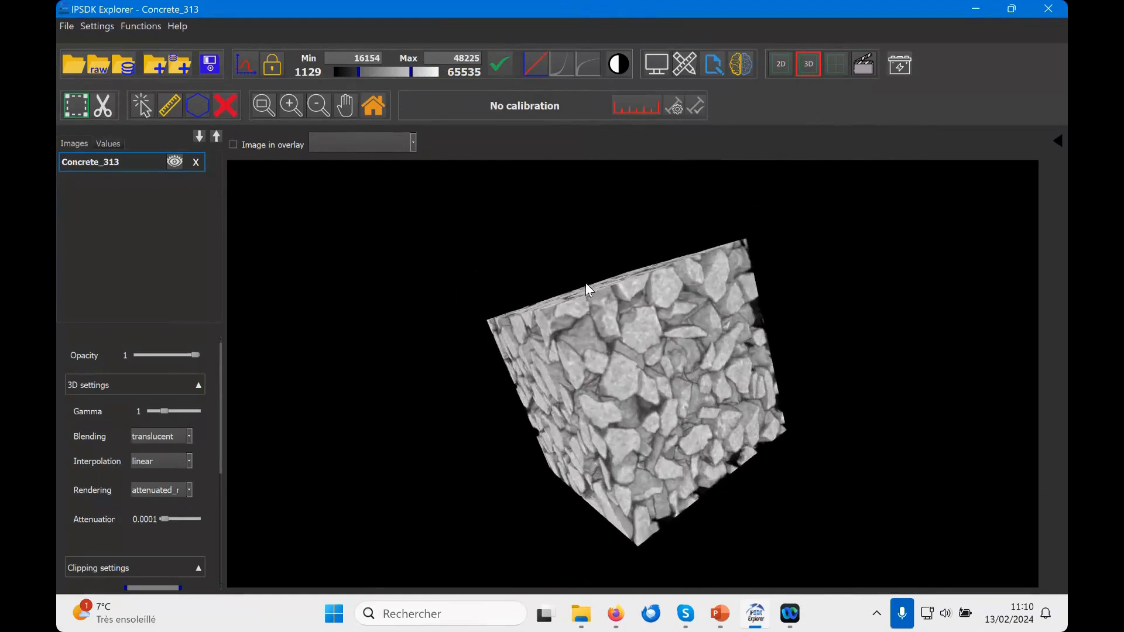
left_click(175, 162)
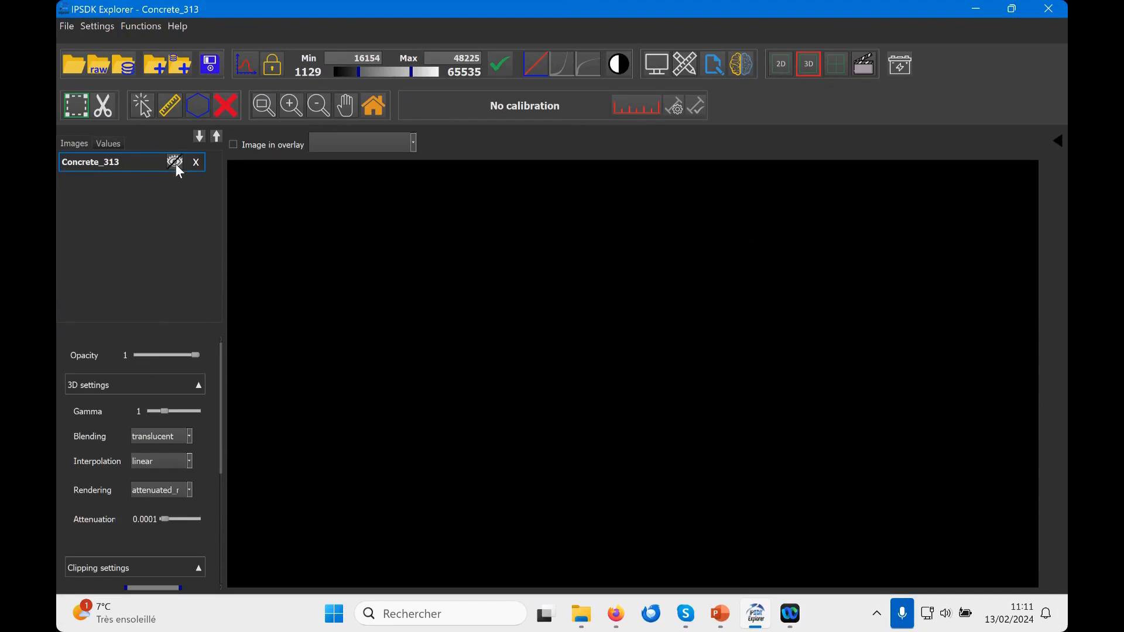
left_click(174, 162)
left_click_drag(708, 356, 717, 390)
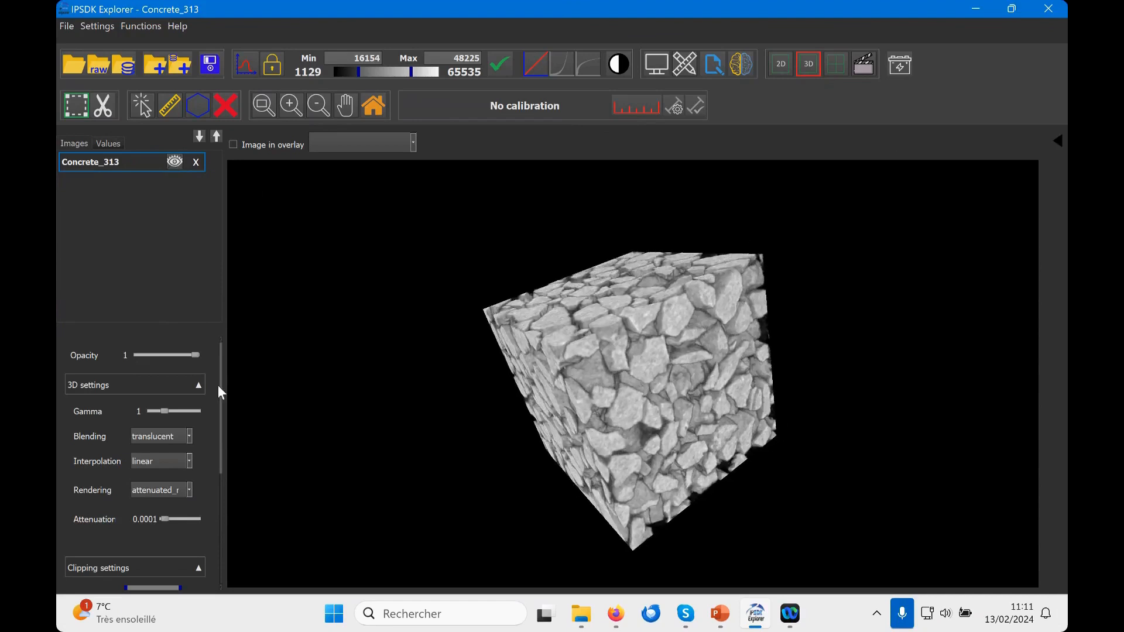
Step: Collapse the clipping settings and set the volume's opacity to 1, gamma to 1.2 and attenuation to 0.0001
left_click(200, 386)
left_click(196, 414)
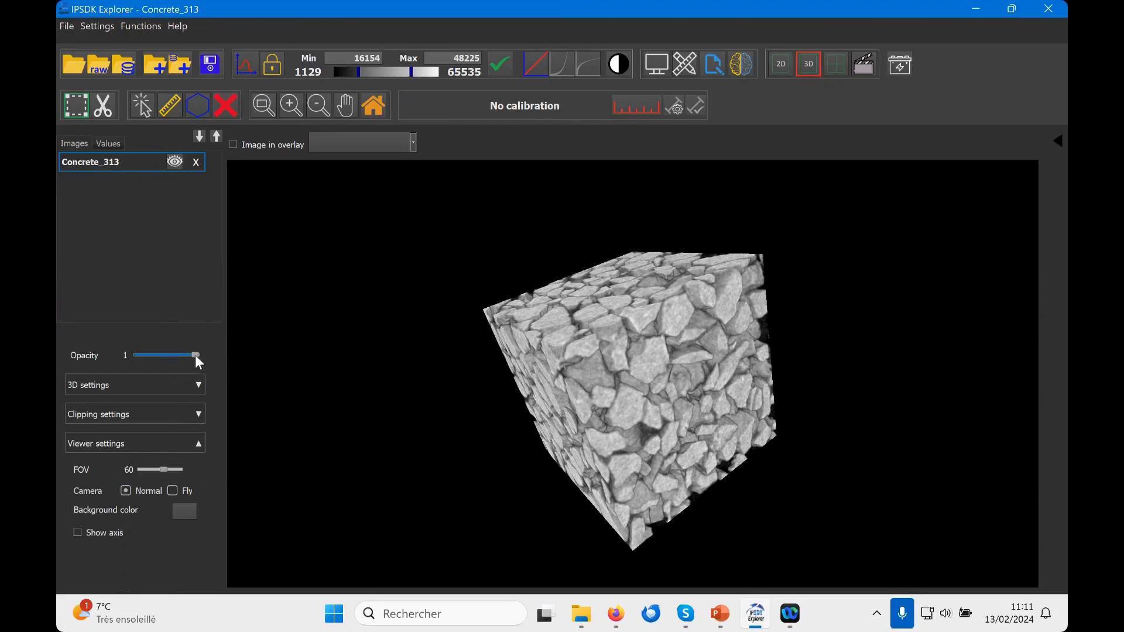
mouse_move(195, 355)
left_mouse_down()
mouse_move(171, 356)
mouse_move(206, 357)
left_mouse_up()
left_click(197, 385)
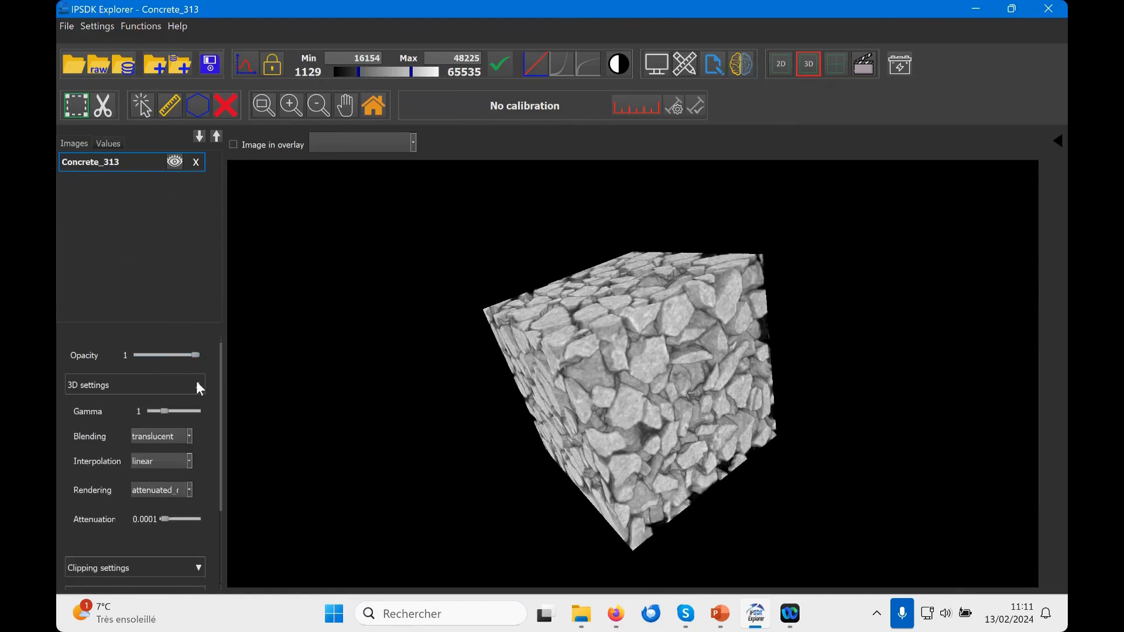
left_click(168, 411)
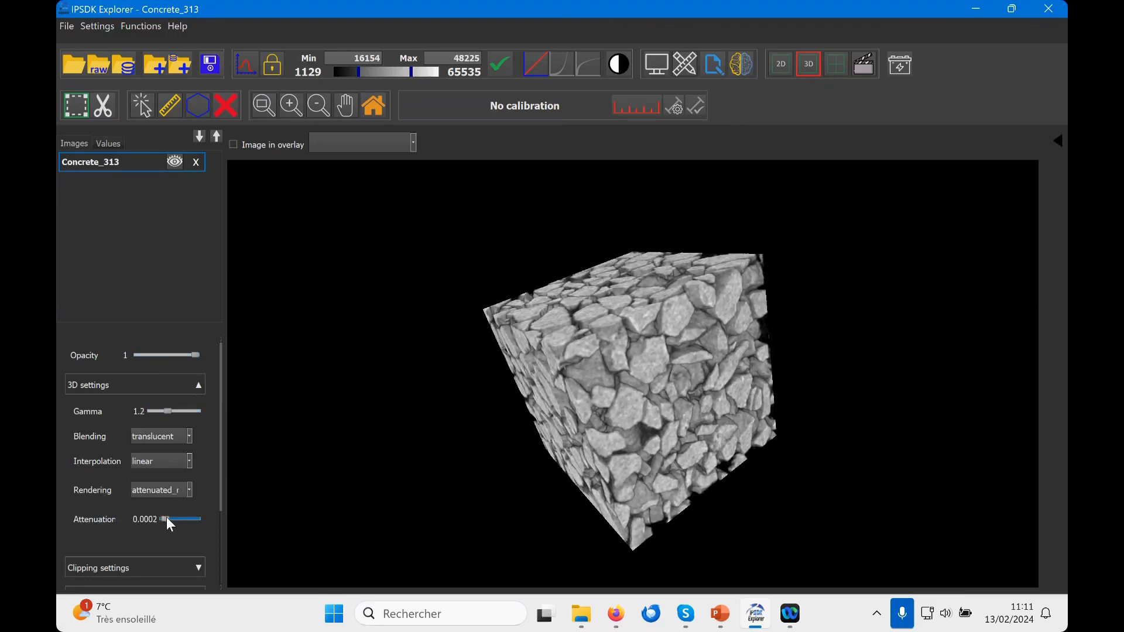
left_click_drag(167, 518, 164, 519)
Step: Inspect the rendered volume up close and from different sides, returning to the full image
left_click_drag(620, 385, 659, 350)
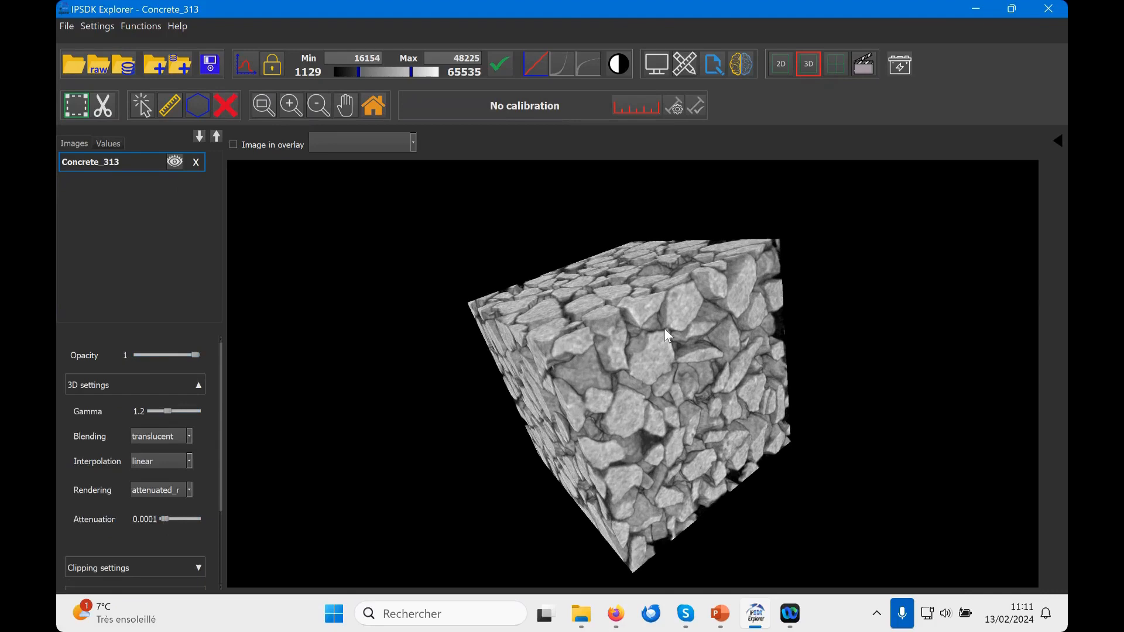
scroll(664, 332, "down", 2)
scroll(663, 336, "up", 4)
scroll(676, 349, "up", 3)
scroll(676, 350, "down", 3)
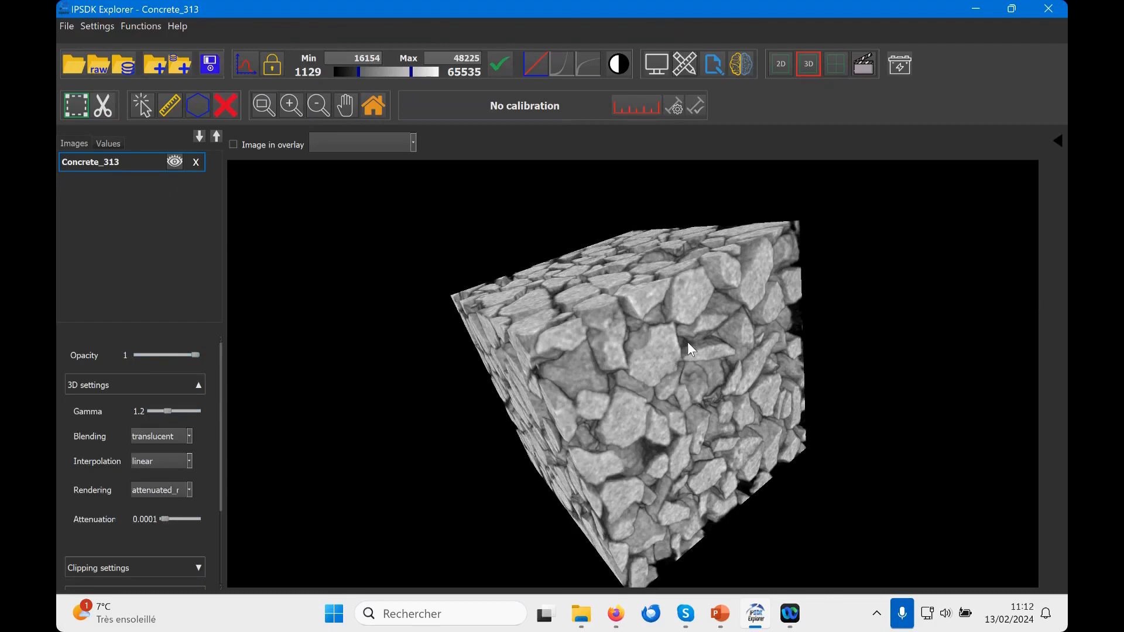
scroll(687, 342, "down", 1)
left_click_drag(649, 304, 586, 370)
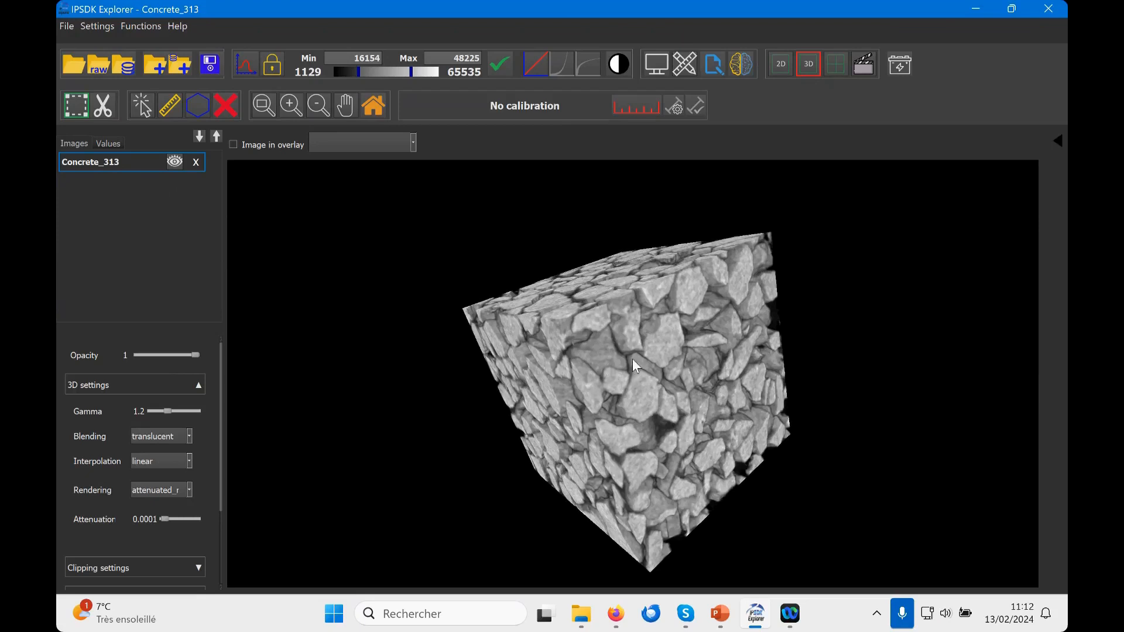
left_click_drag(676, 361, 549, 339)
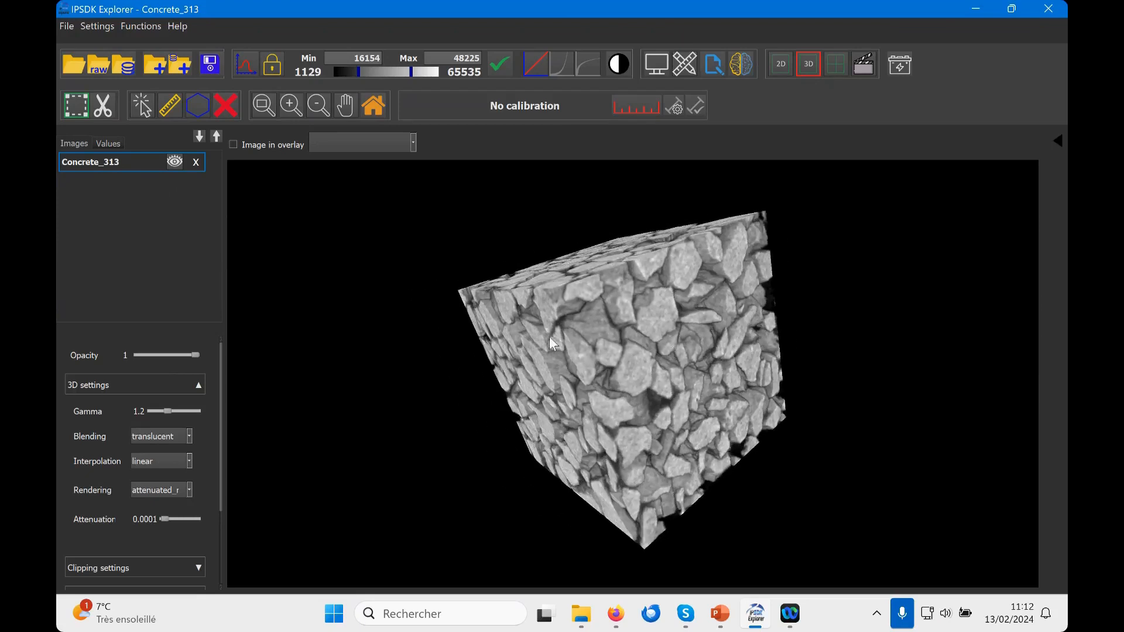
left_click(373, 107)
left_click_drag(579, 320, 542, 386)
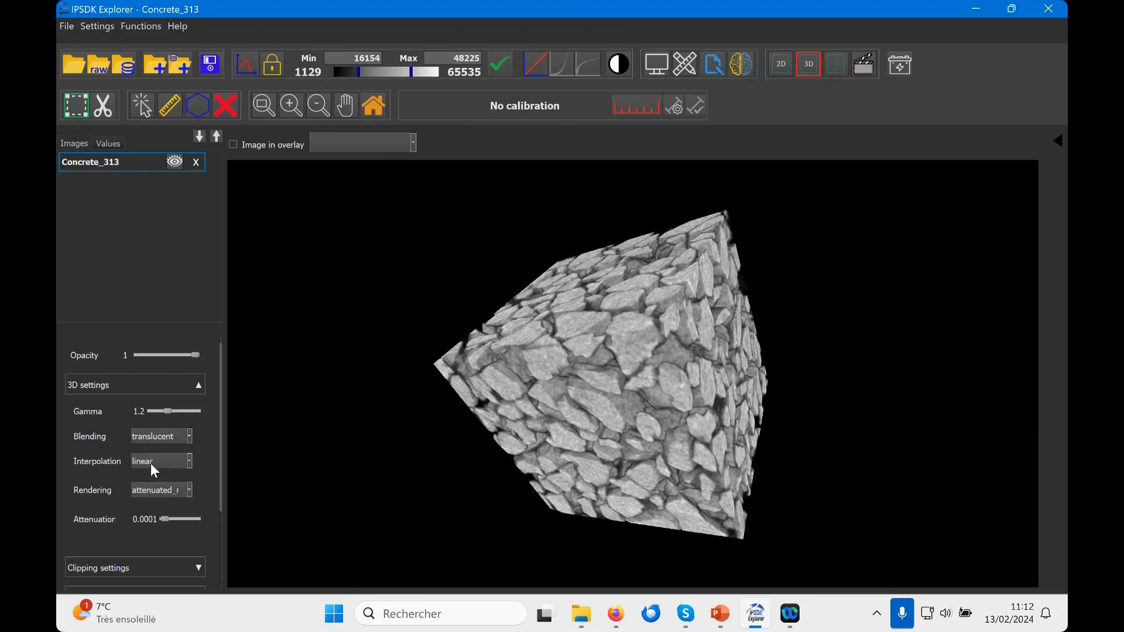
Step: Review the available interpolation and rendering modes for the 3D volume
left_click(189, 462)
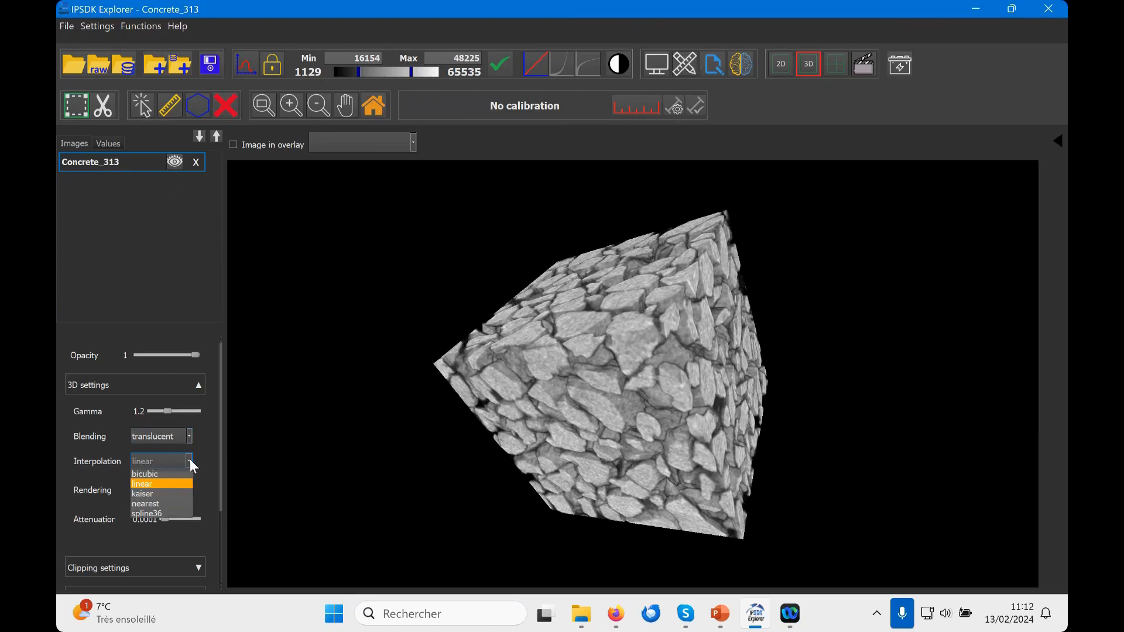
left_click(190, 459)
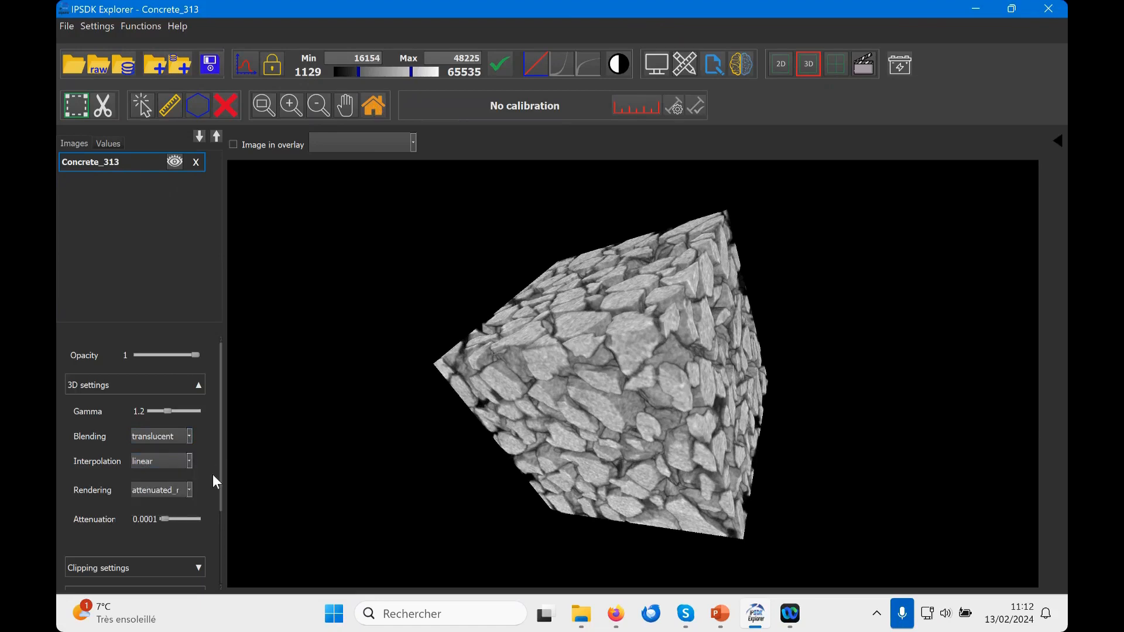
left_click(189, 490)
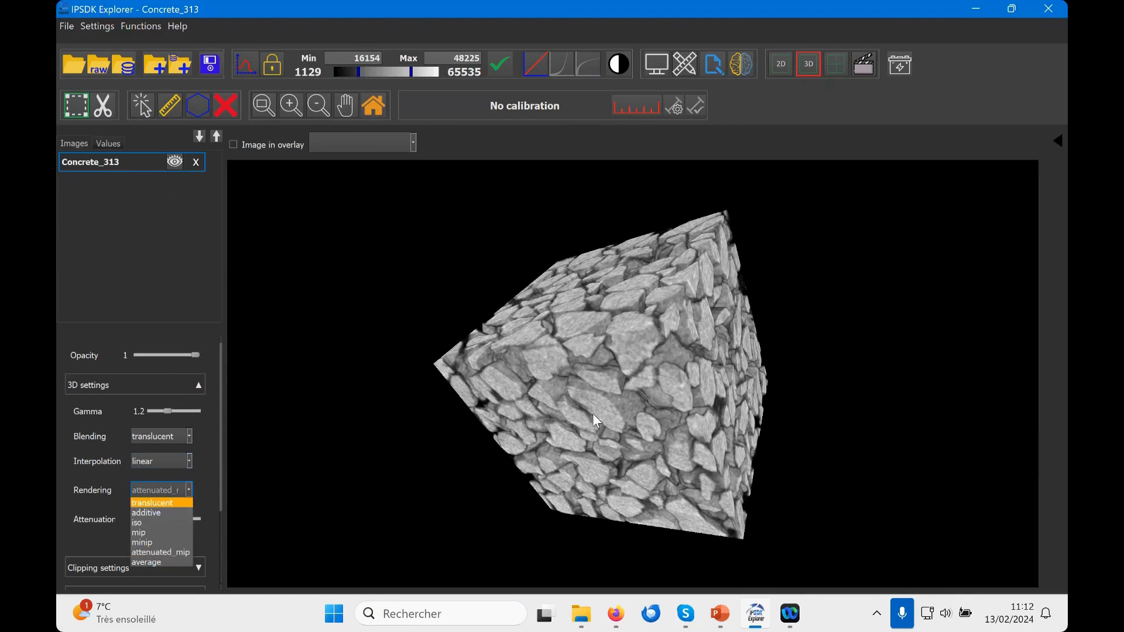
left_click(309, 535)
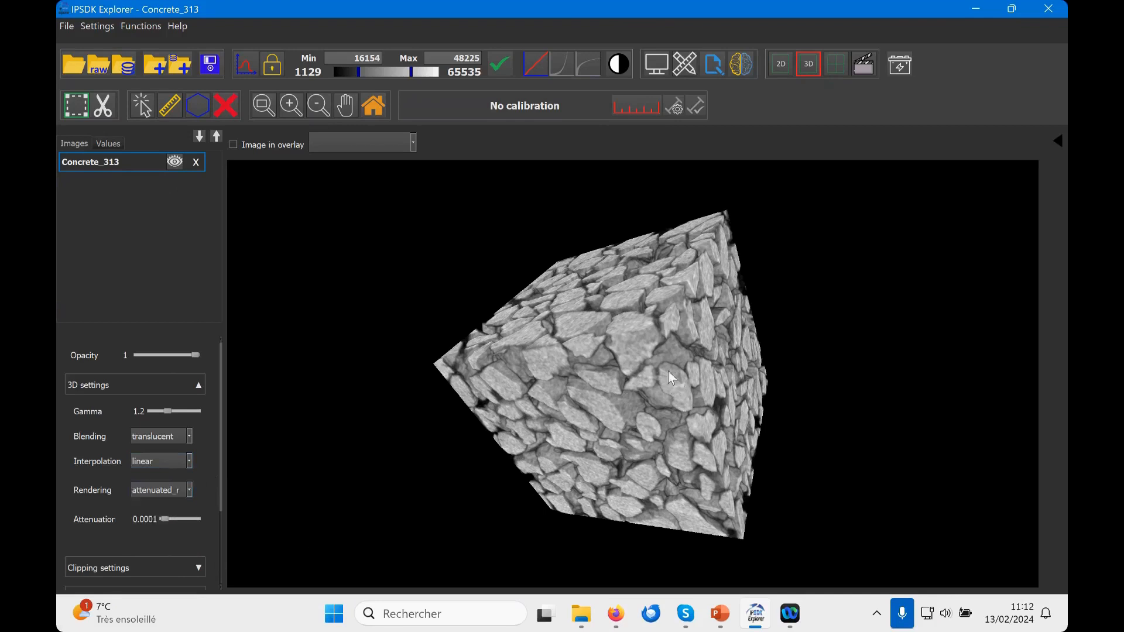
left_click(190, 490)
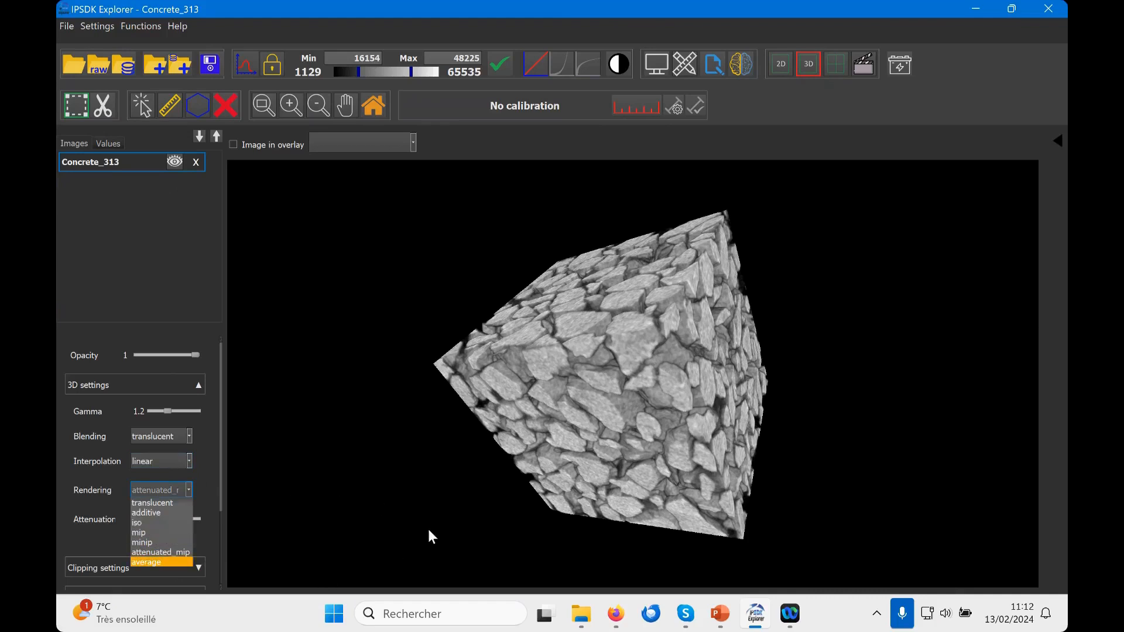
left_click(311, 505)
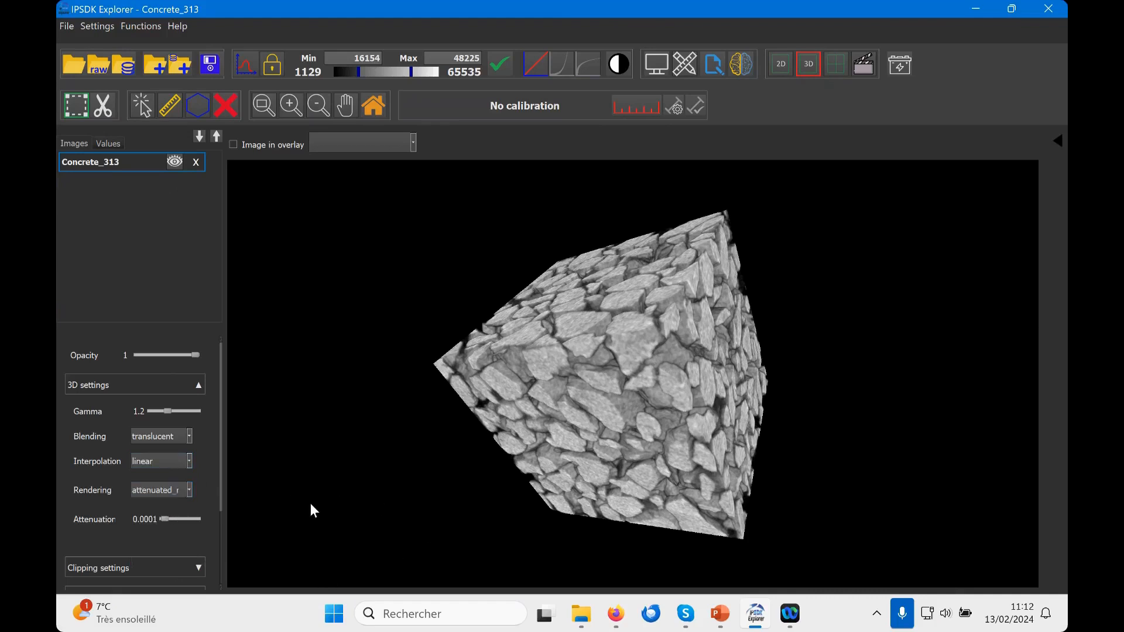
Step: Clip the volume to X 0–205 and Y 75–312, and show its bounding box
left_click(200, 385)
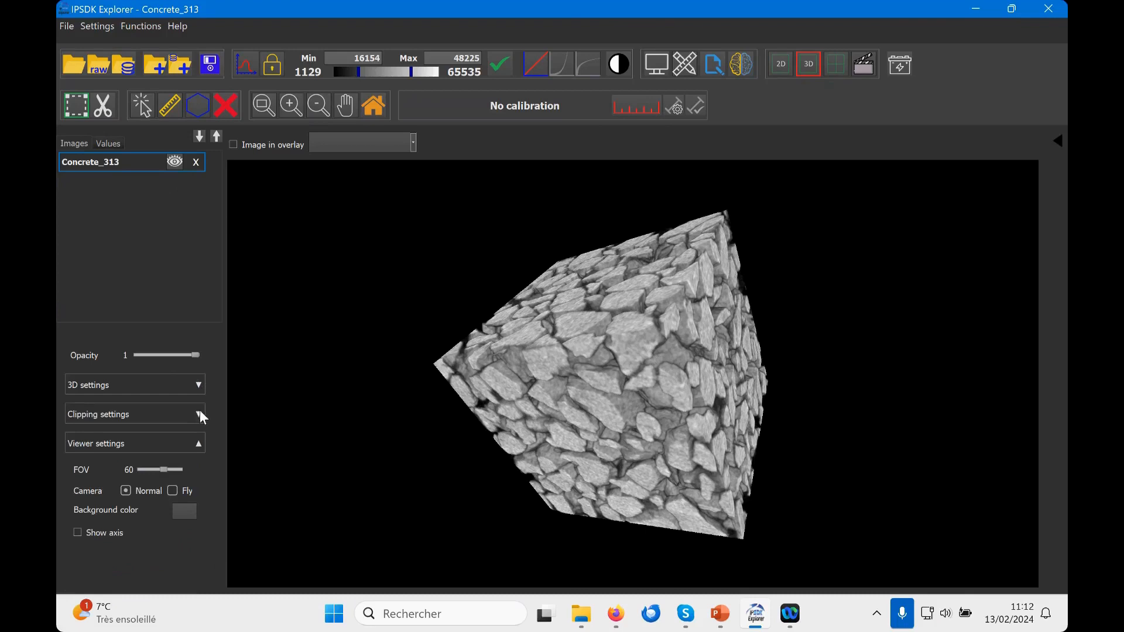
left_click(199, 415)
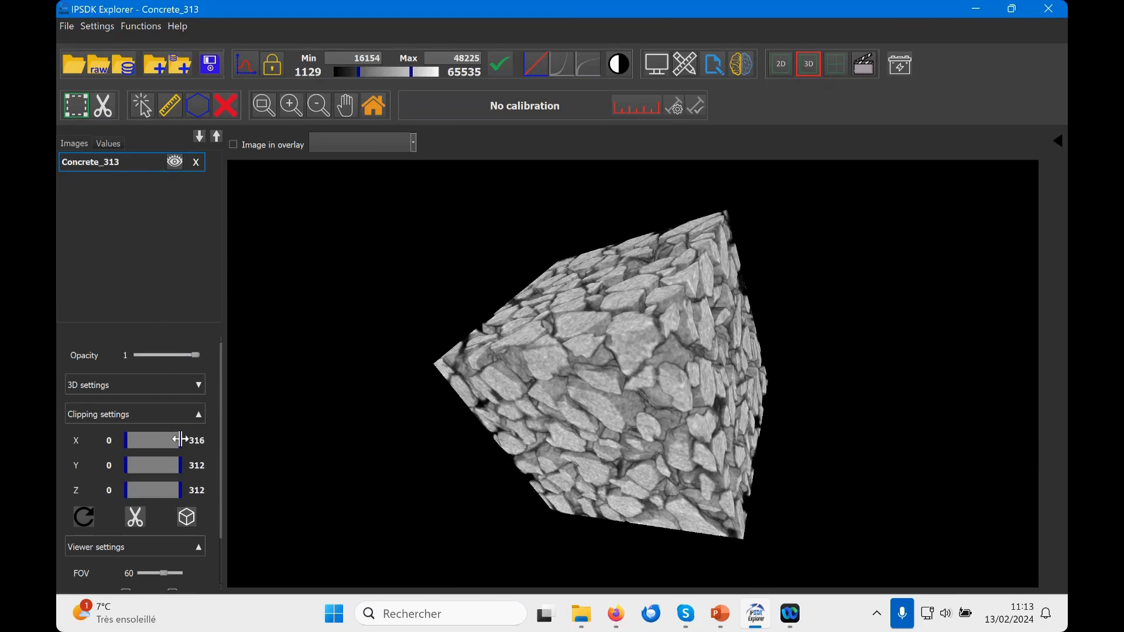
left_click_drag(180, 440, 153, 436)
left_click_drag(477, 451, 565, 386)
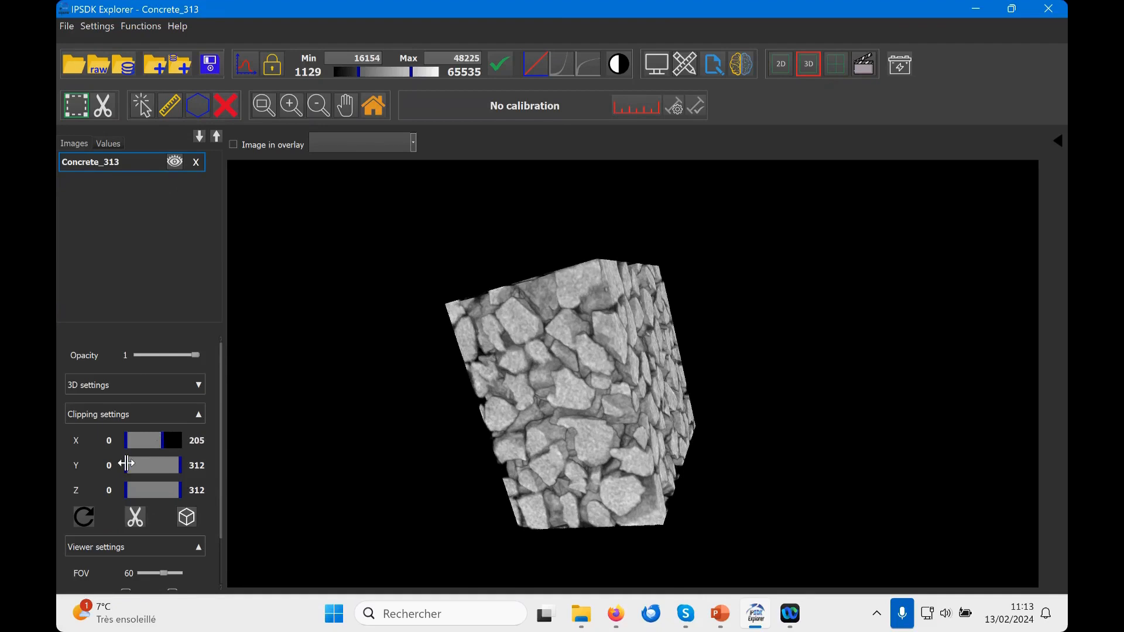
left_click_drag(124, 464, 138, 465)
left_click_drag(641, 401, 402, 486)
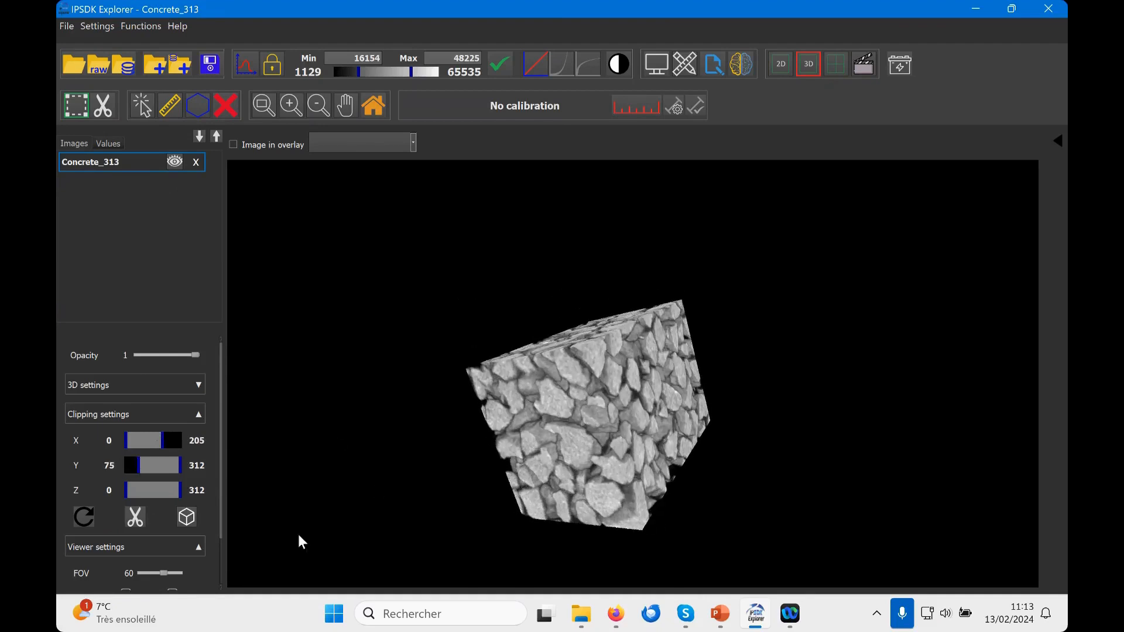
left_click(188, 517)
left_click_drag(499, 409, 570, 367)
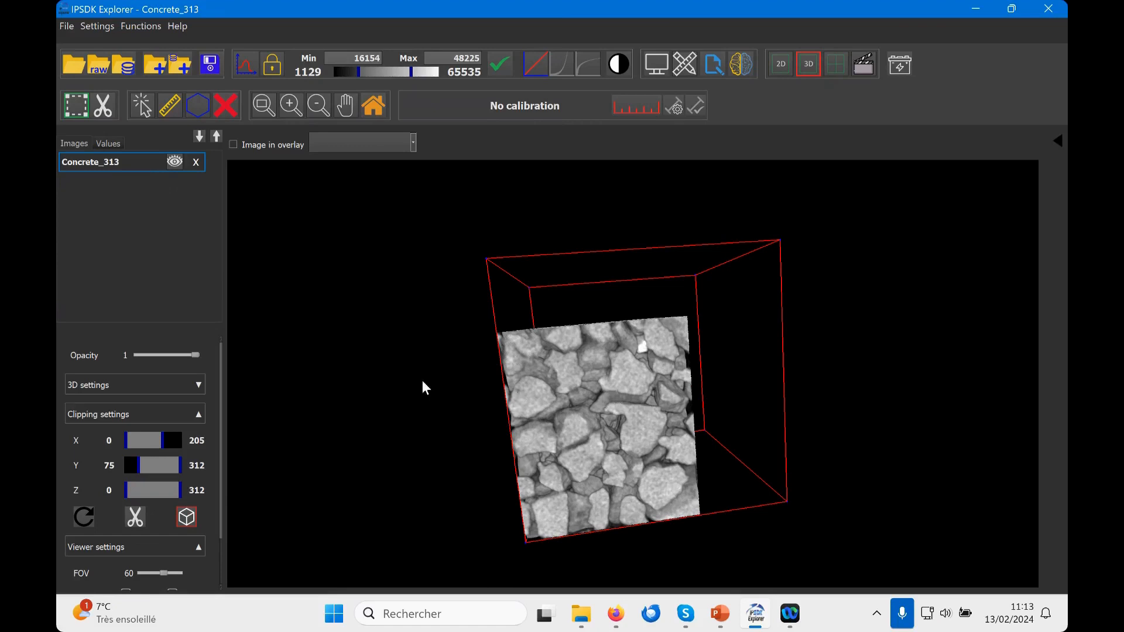
Step: Crop the clipped region of Concrete_313 into a new image, hide the original and view only the cropped image
left_click(139, 523)
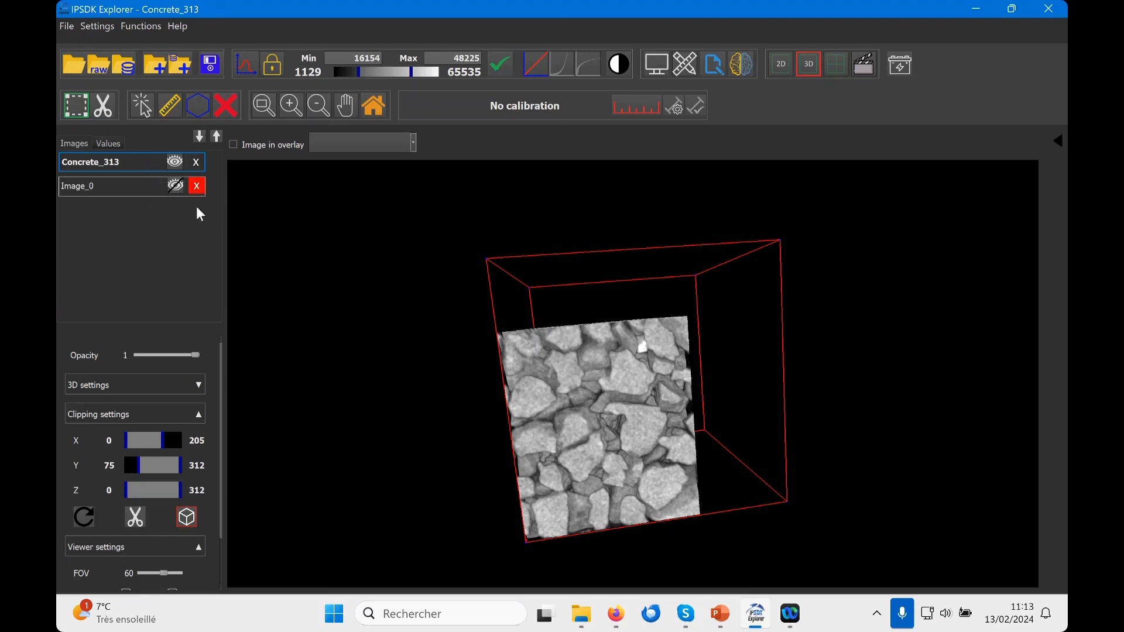
left_click(175, 163)
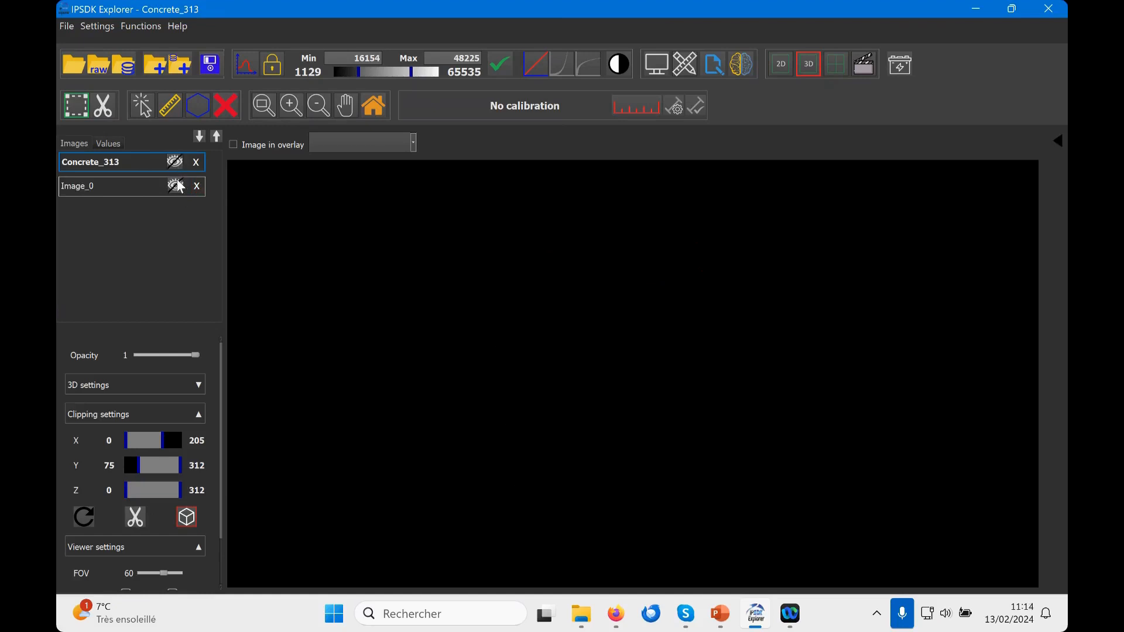
left_click(176, 186)
mouse_move(620, 394)
left_mouse_down()
mouse_move(609, 389)
mouse_move(632, 395)
left_mouse_up()
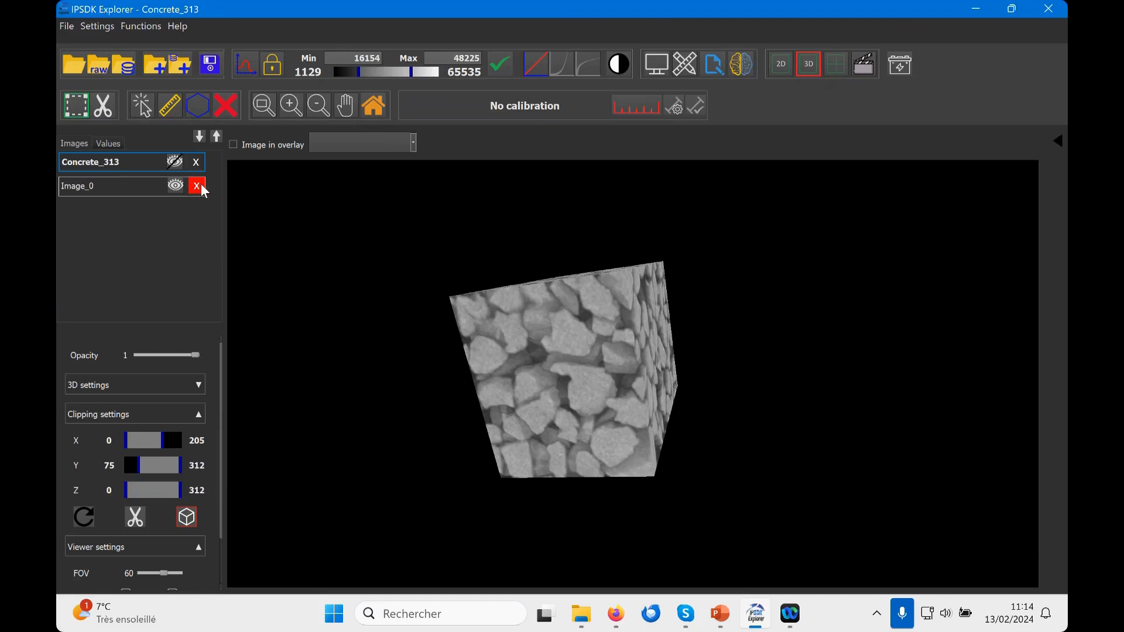
Step: Delete the cropped Image_0 and show Concrete_313 again
left_click(202, 186)
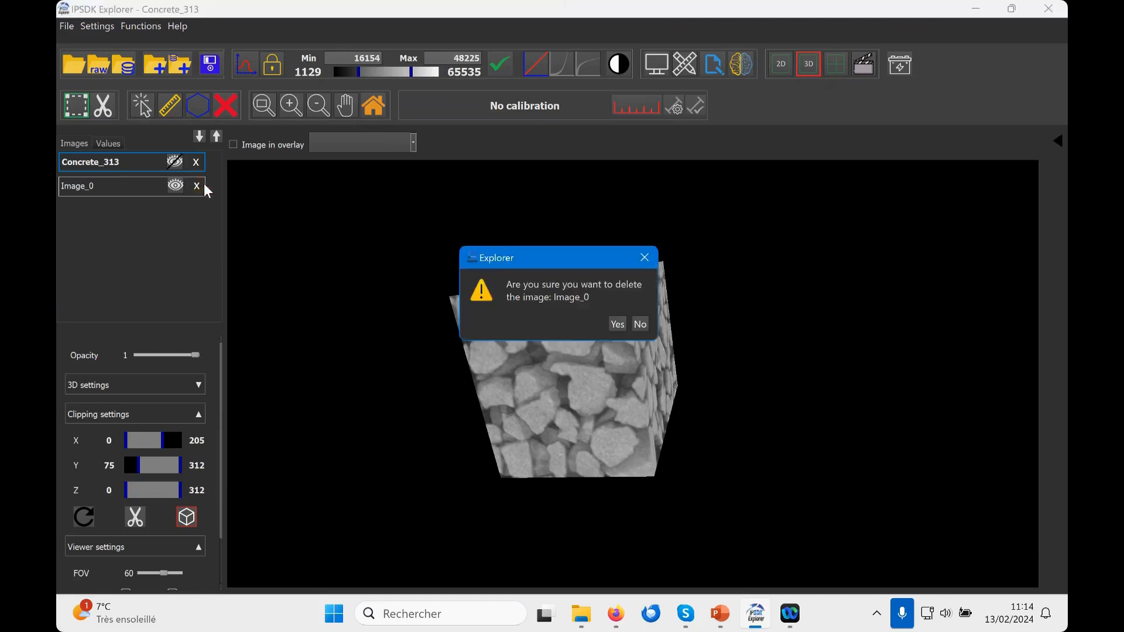
left_click(619, 324)
left_click(181, 164)
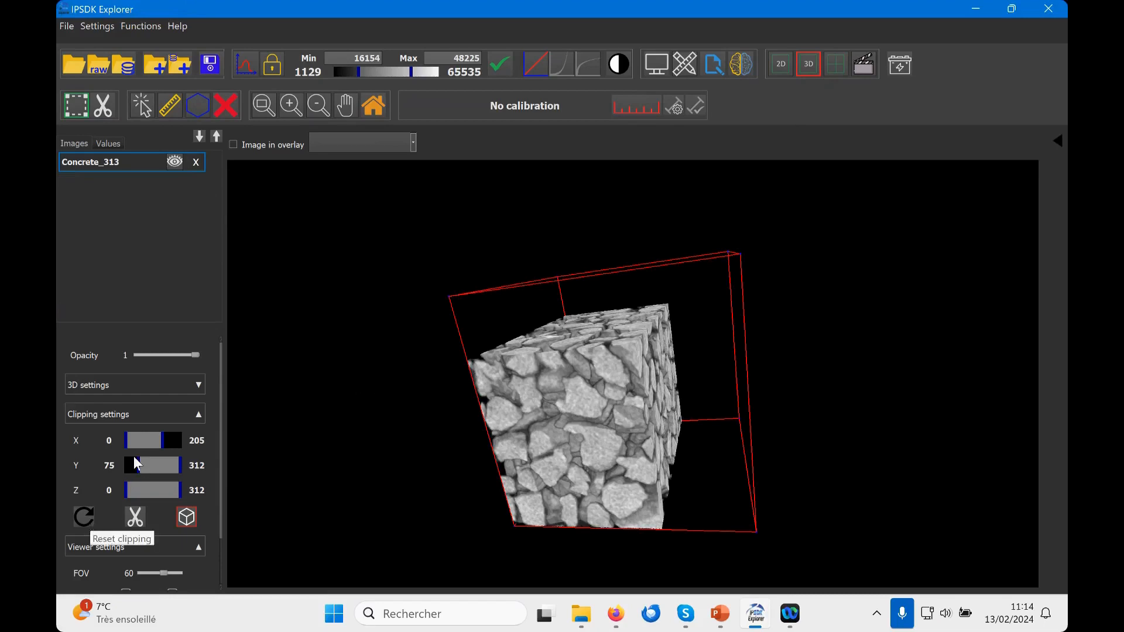
Step: Reset the clipping to the full volume, hide the bounding box and collapse the clipping settings
left_click(88, 520)
left_click(186, 518)
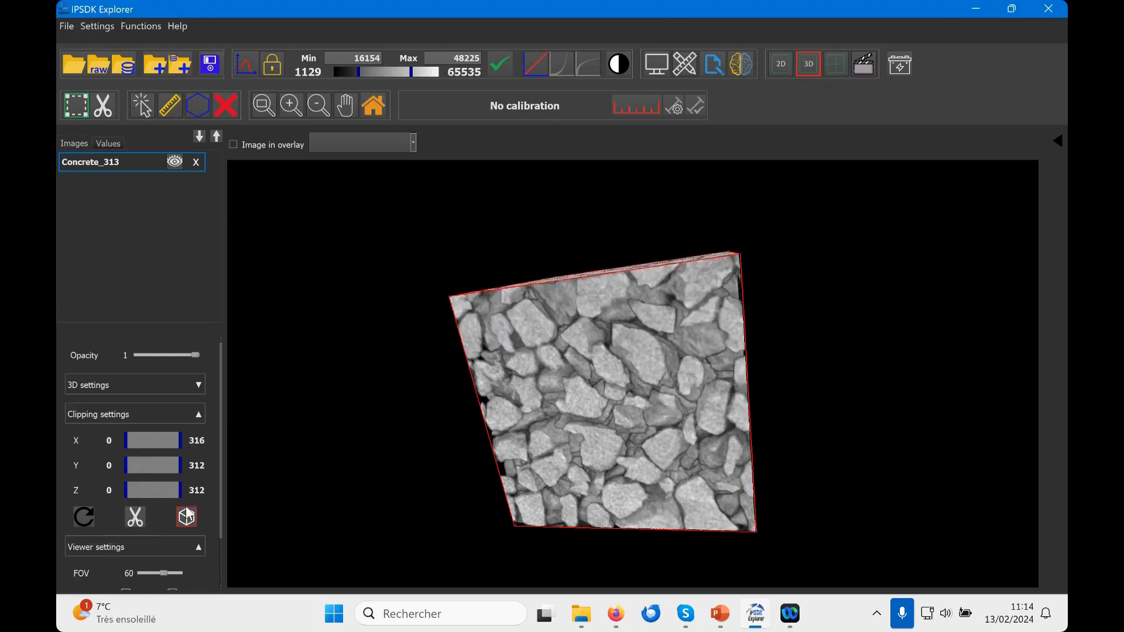
left_click(199, 414)
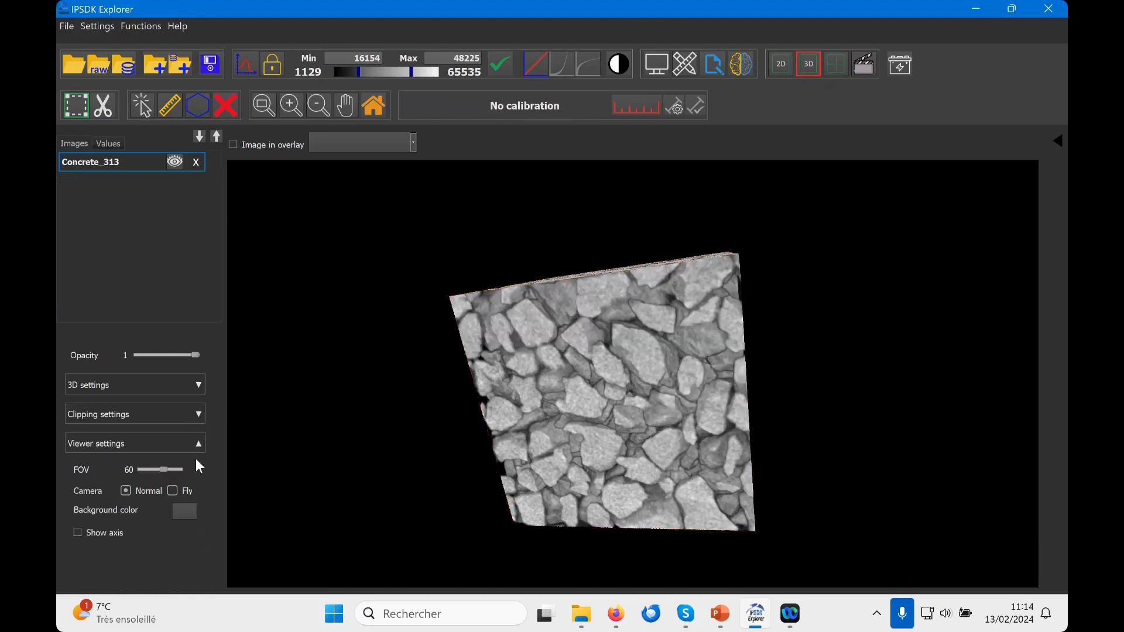
Step: Set the viewer's field of view to 51 and check the perspective on the volume
left_click_drag(627, 399, 627, 422)
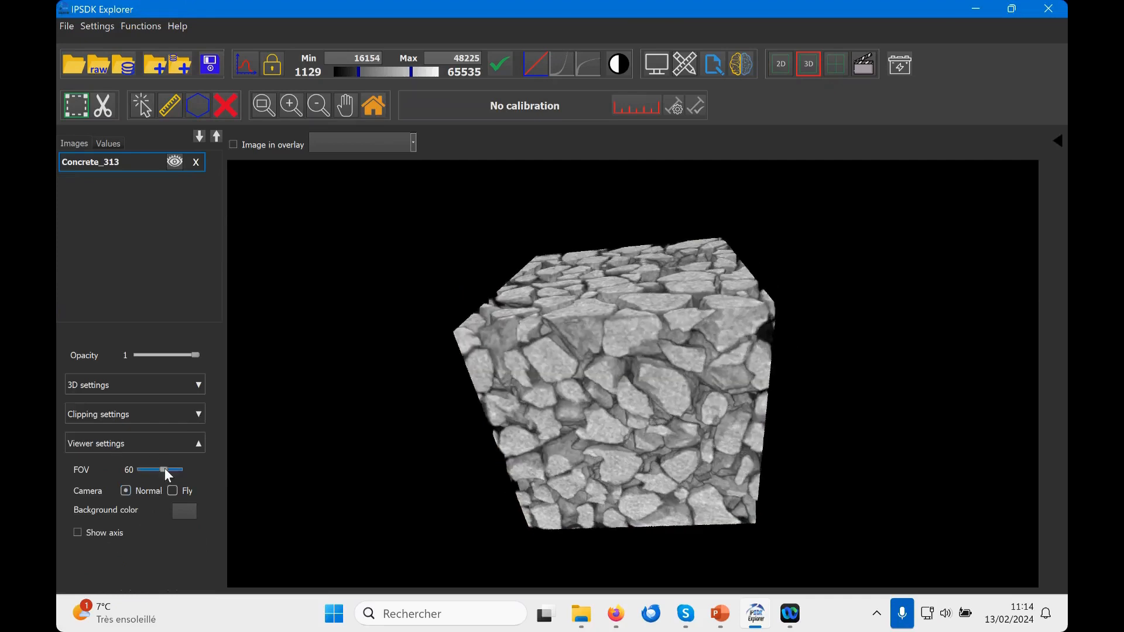
left_click_drag(161, 469, 160, 470)
left_click_drag(599, 468, 627, 472)
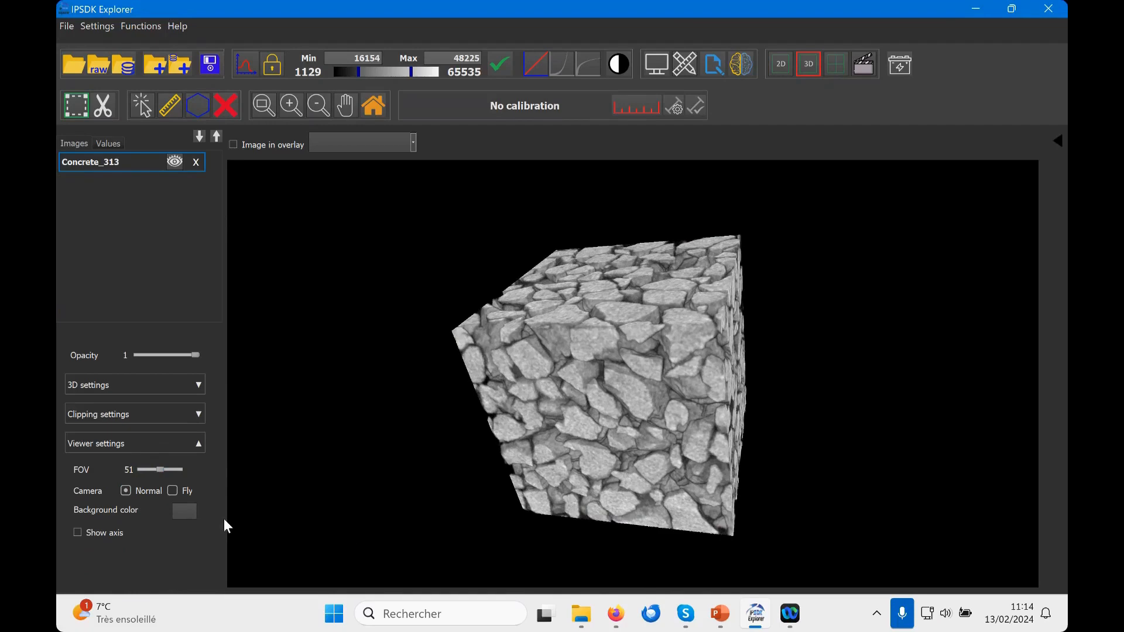
Step: Set the 3D viewer's background color to dark grey #464646
left_click(190, 512)
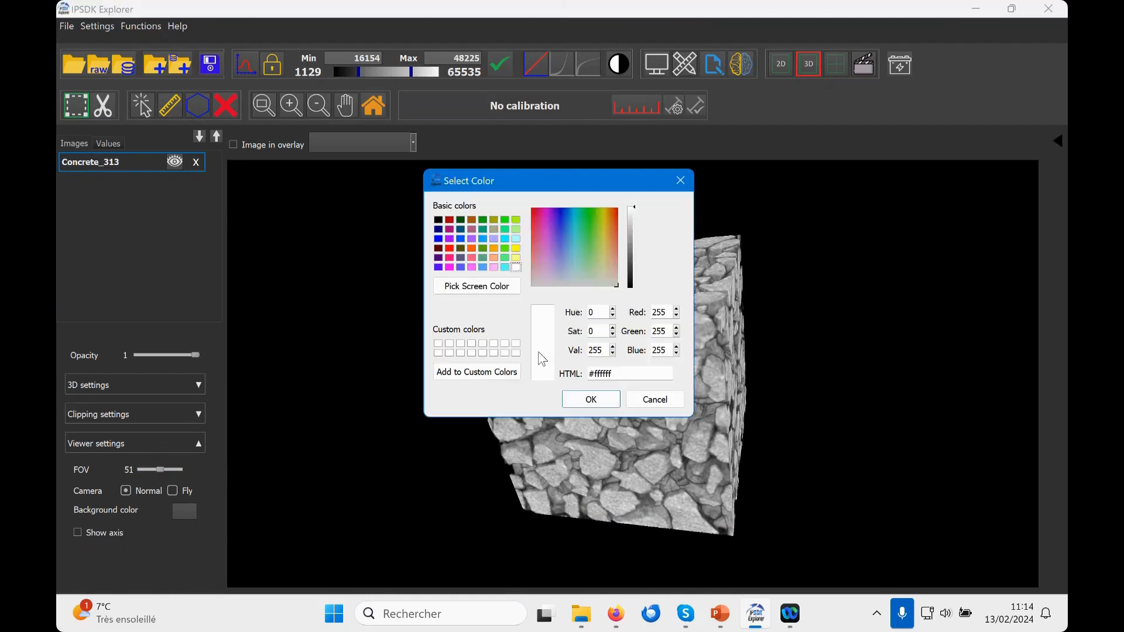
left_click(633, 266)
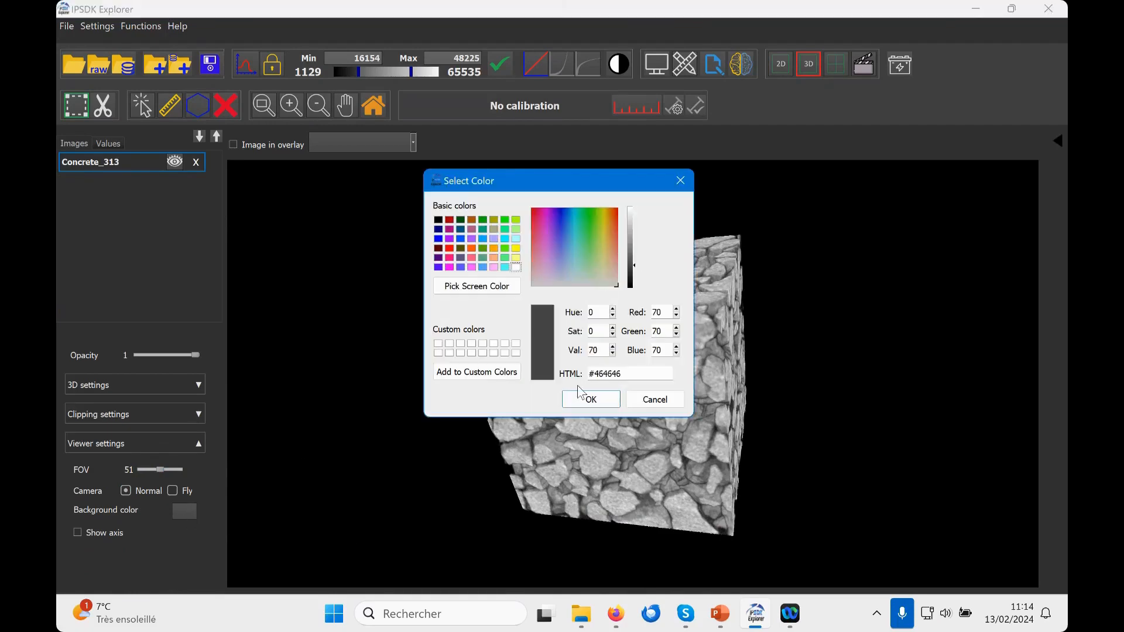
left_click(589, 399)
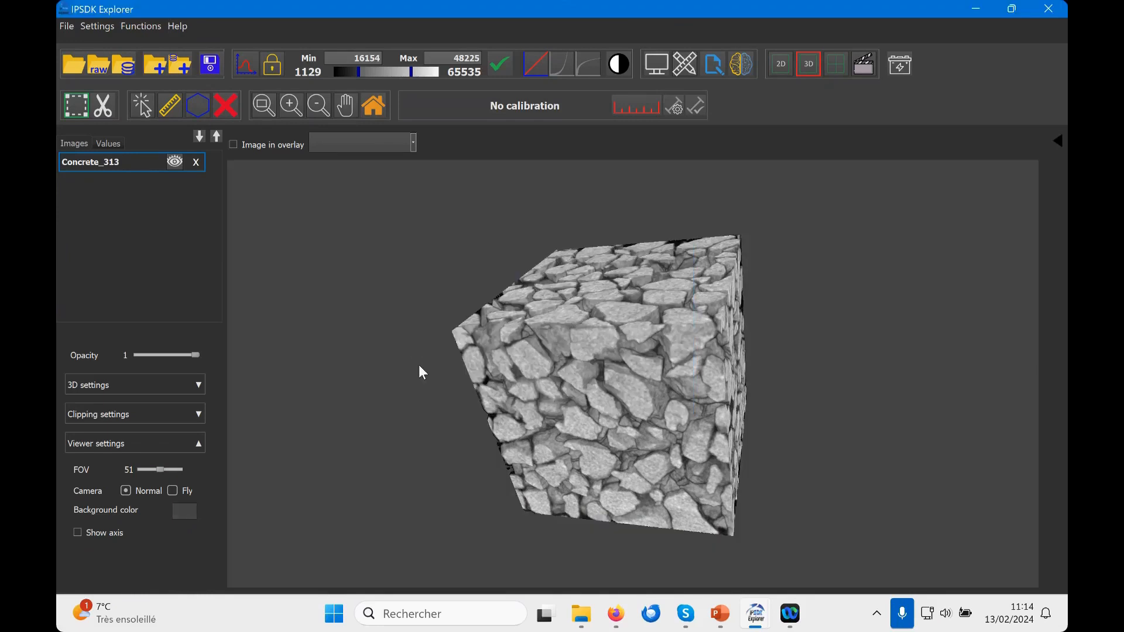
Step: Set the 3D viewer's background color to black #000000
left_click(181, 509)
left_click(438, 219)
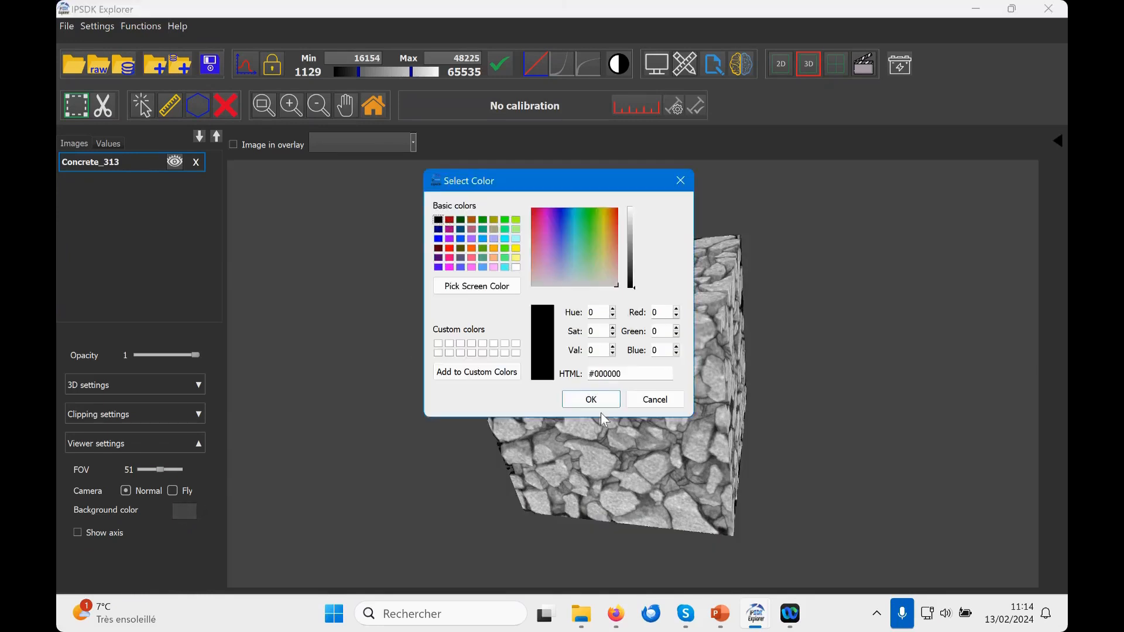
left_click(594, 402)
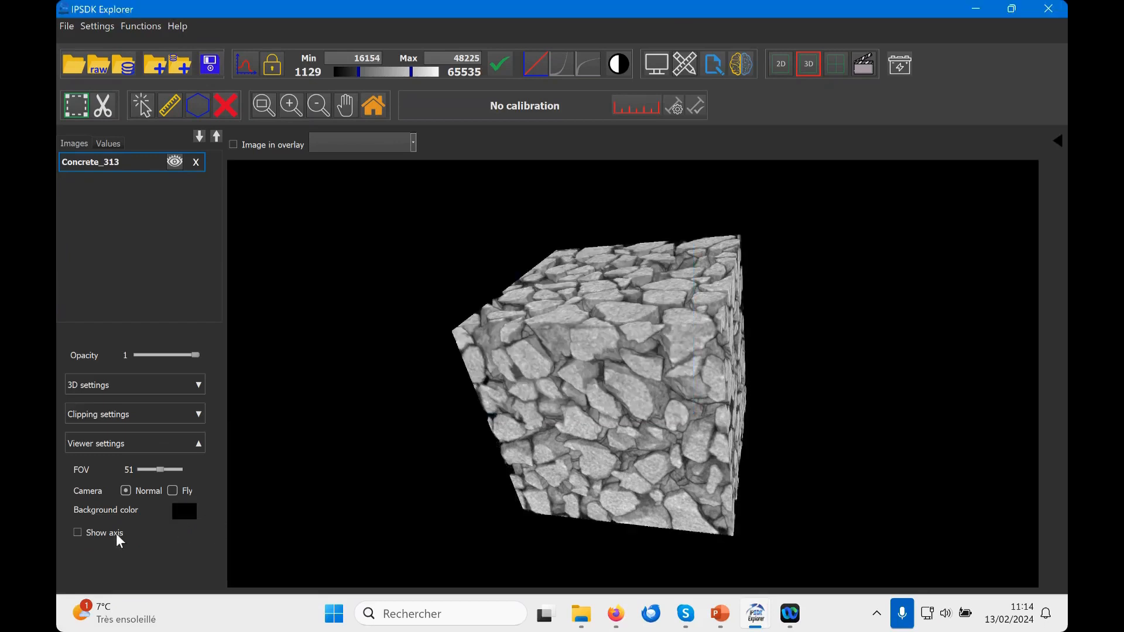
Step: Show the volume's axes, view them from another side and hide them again
left_click(78, 532)
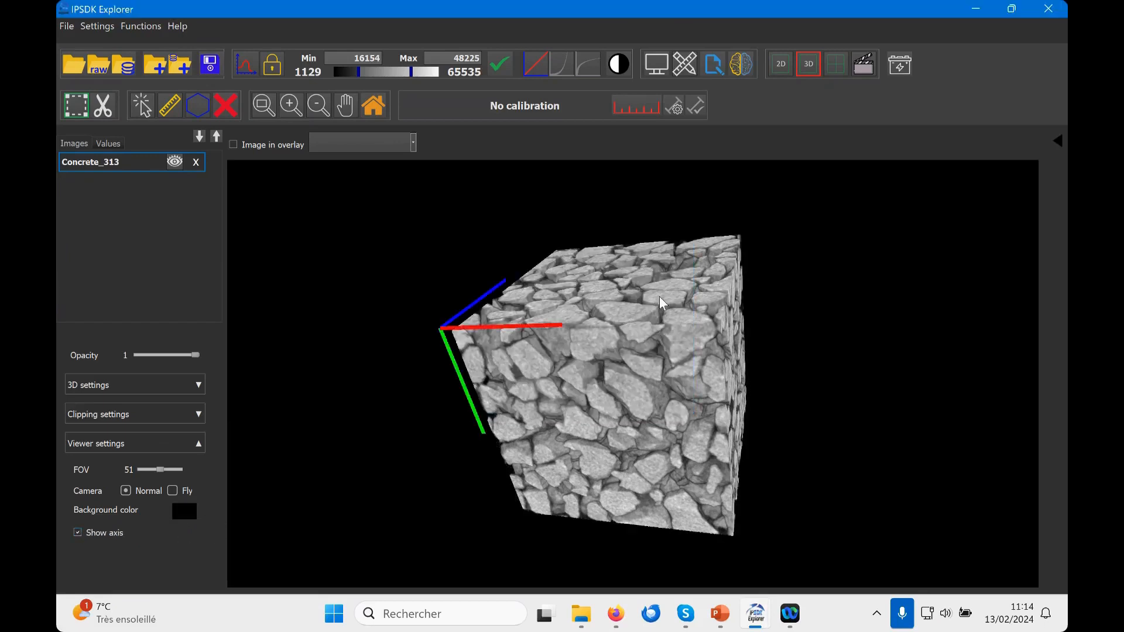
left_click_drag(609, 345, 556, 424)
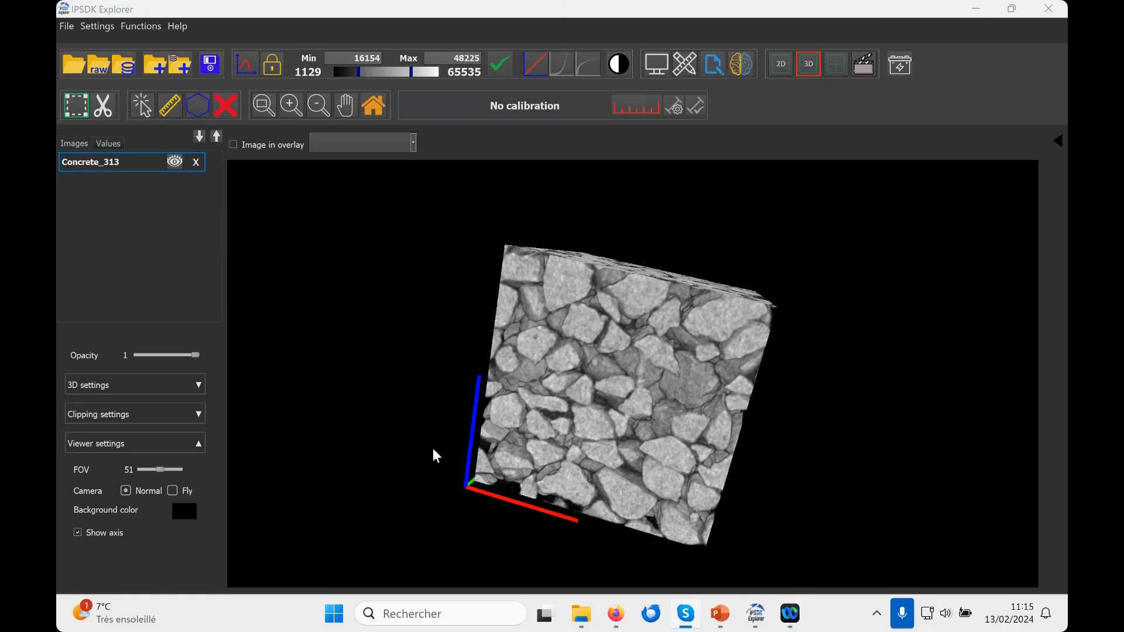
left_click(77, 532)
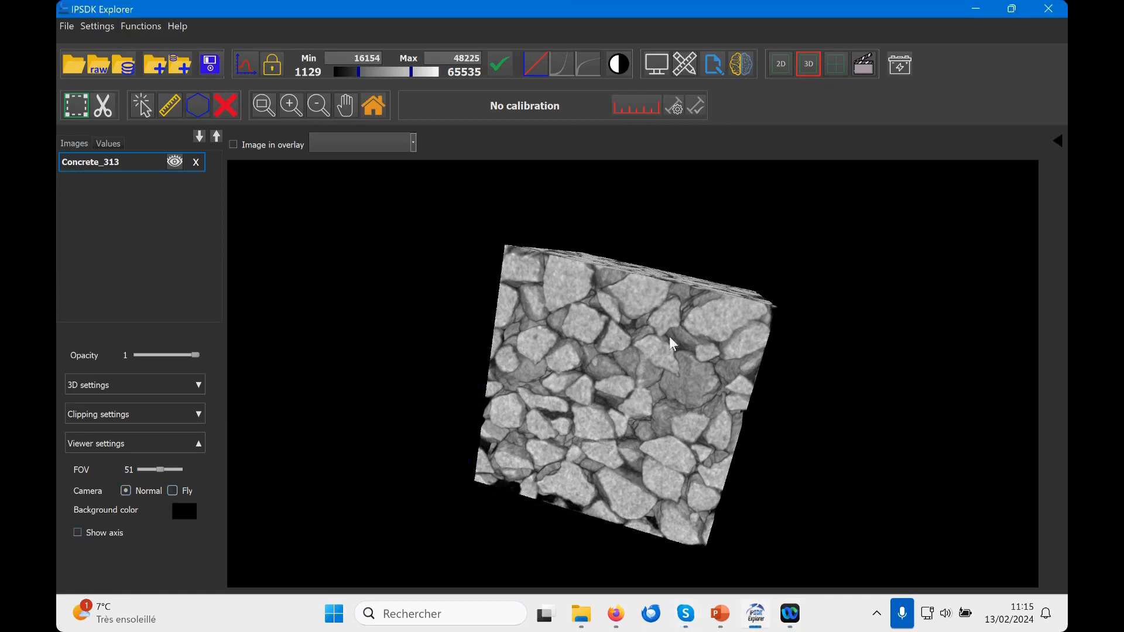
Step: Examine the volume from several sides and distances with the Normal camera
left_click_drag(604, 314, 521, 311)
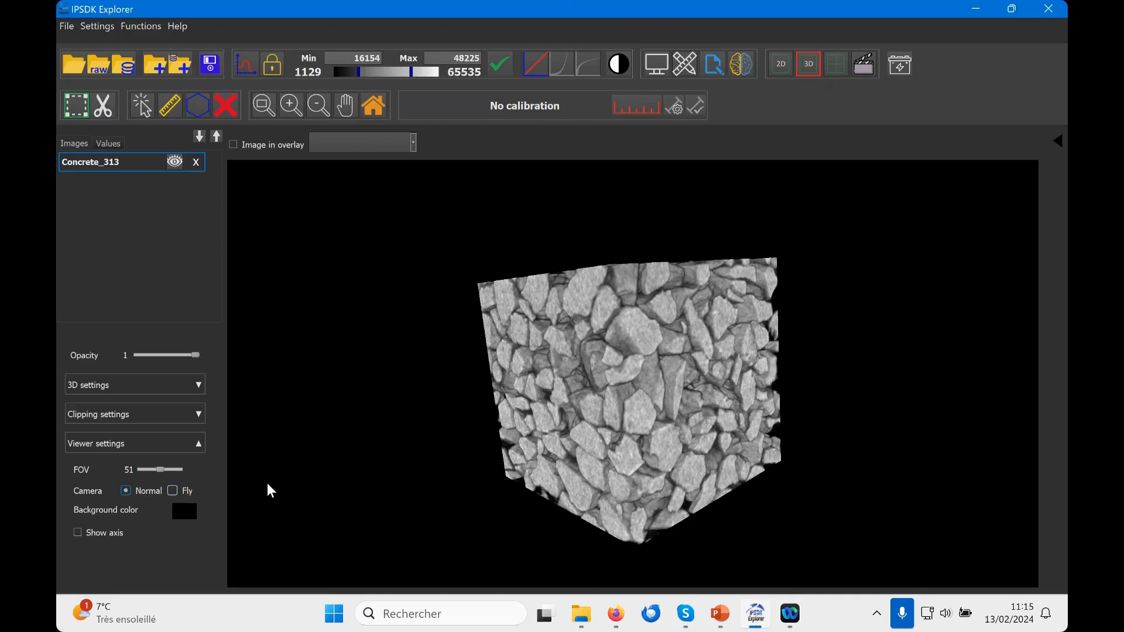
left_click_drag(648, 325, 651, 339)
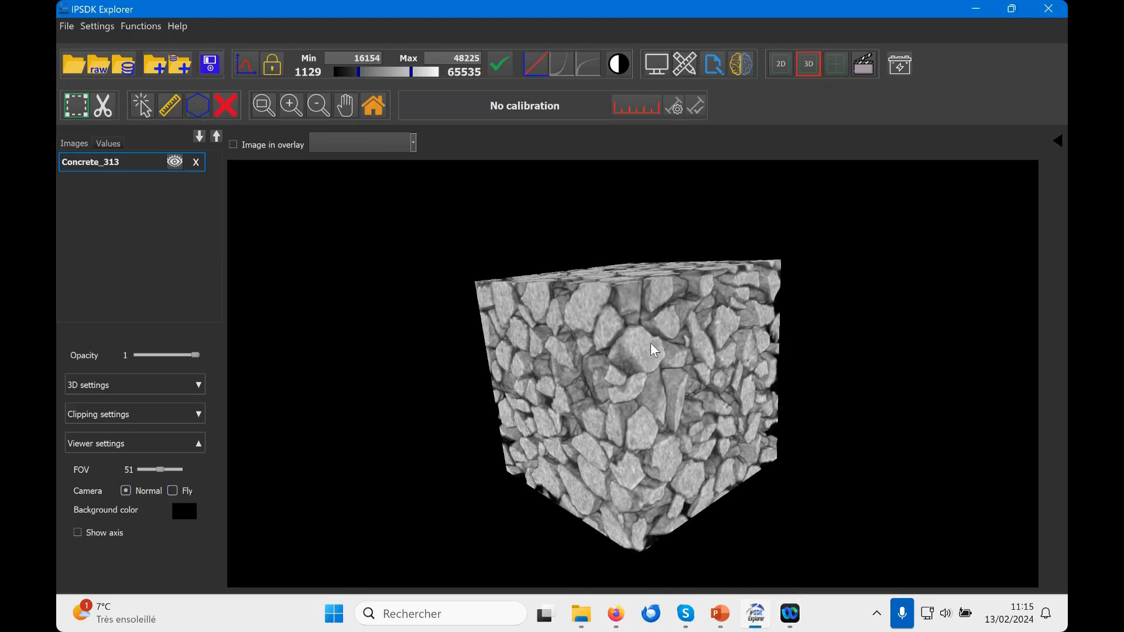
mouse_move(648, 331)
left_mouse_down()
mouse_move(658, 353)
mouse_move(690, 332)
mouse_move(591, 283)
mouse_move(649, 388)
mouse_move(698, 320)
mouse_move(641, 346)
mouse_move(698, 349)
mouse_move(661, 325)
left_mouse_up()
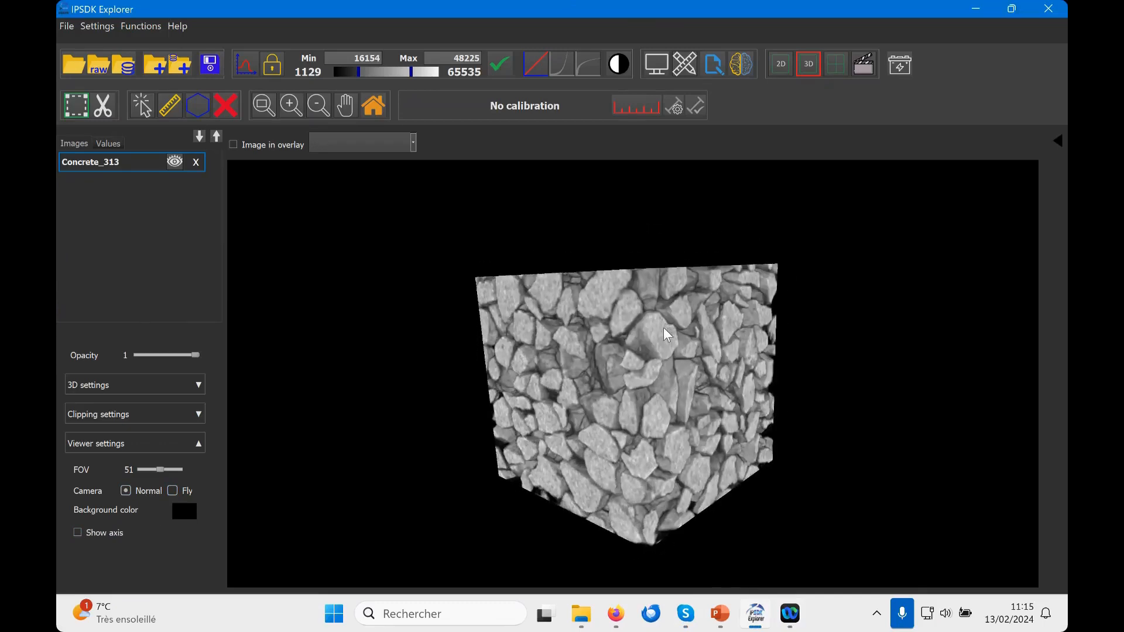
scroll(663, 329, "up", 2)
scroll(663, 329, "down", 4)
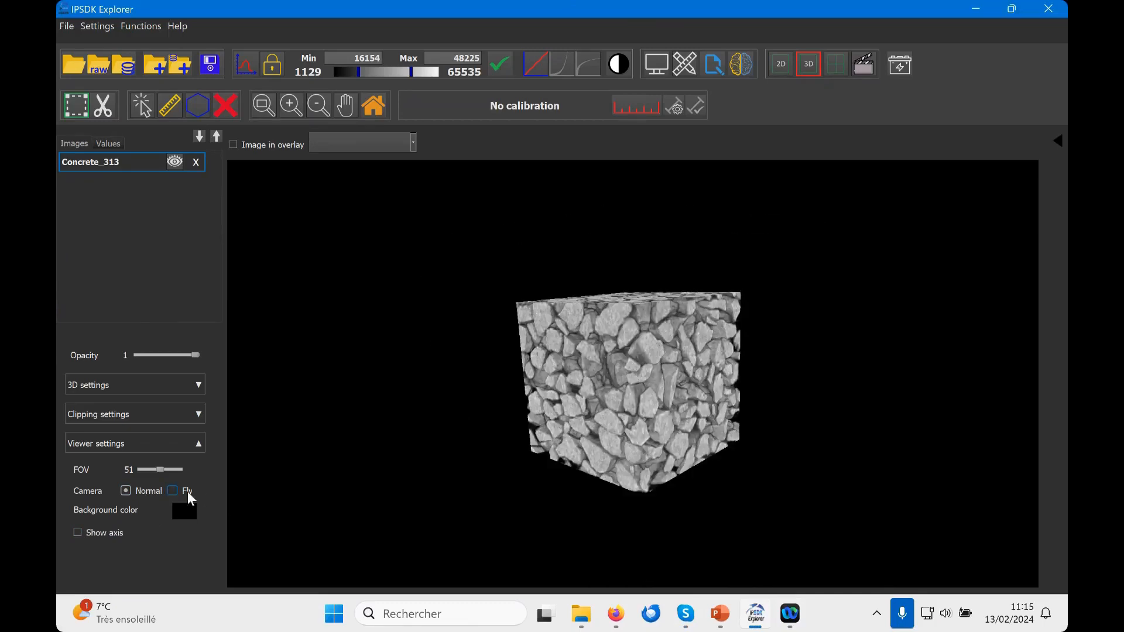
left_click_drag(661, 451, 554, 445)
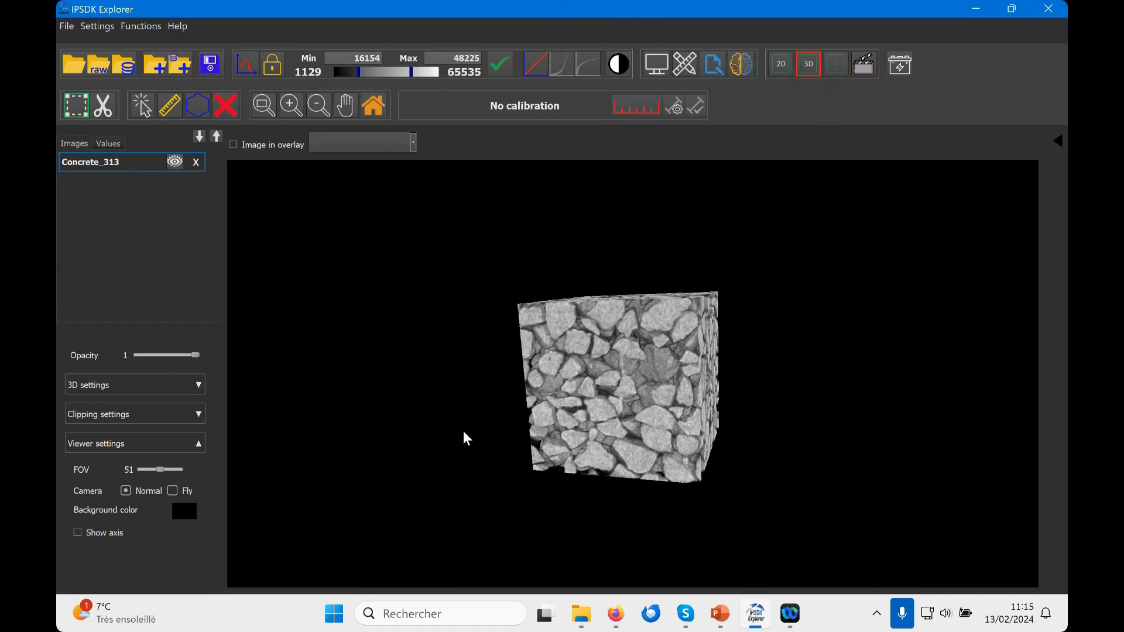
Step: Switch the camera to Fly mode and open its help, shrinking and moving the help window clear of the volume
left_click(173, 491)
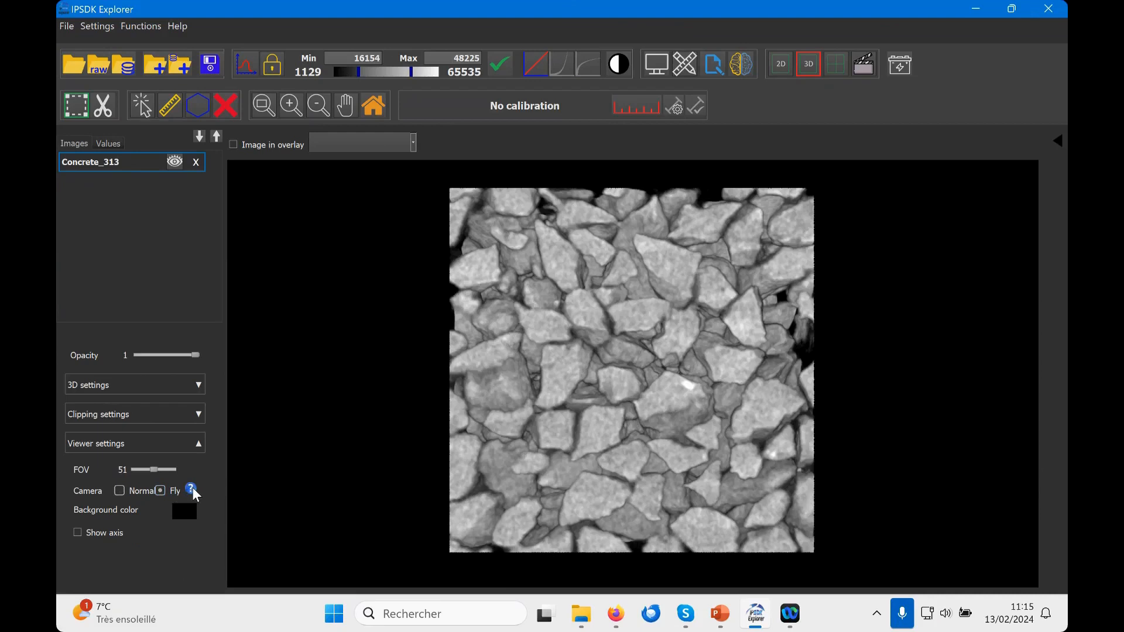
left_click(191, 489)
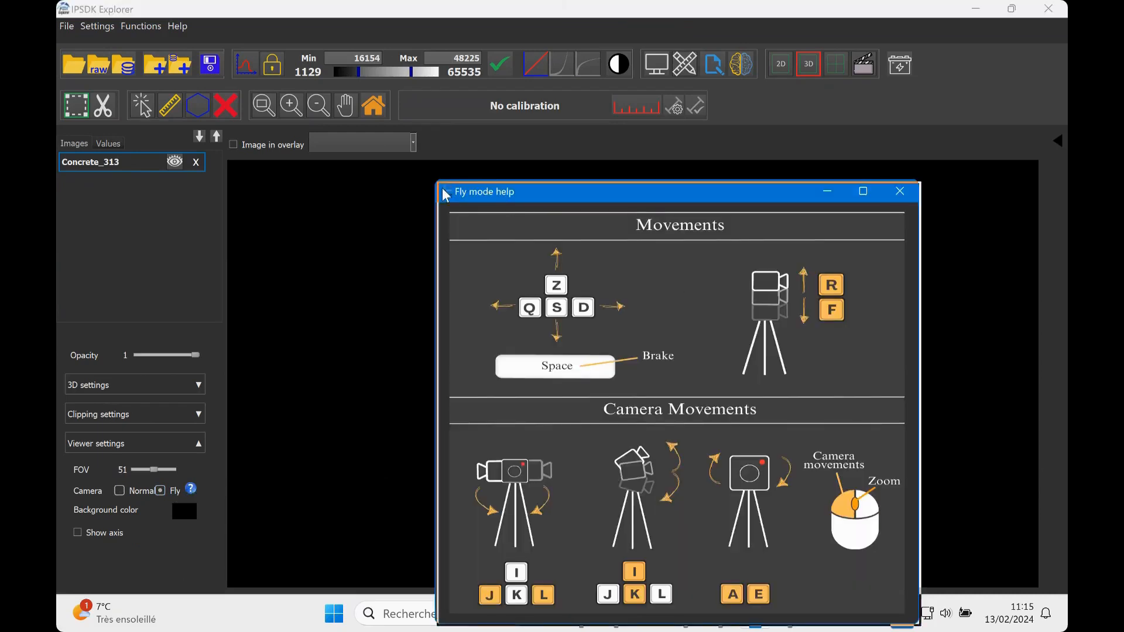
left_click_drag(438, 183, 567, 289)
left_click_drag(671, 295, 186, 32)
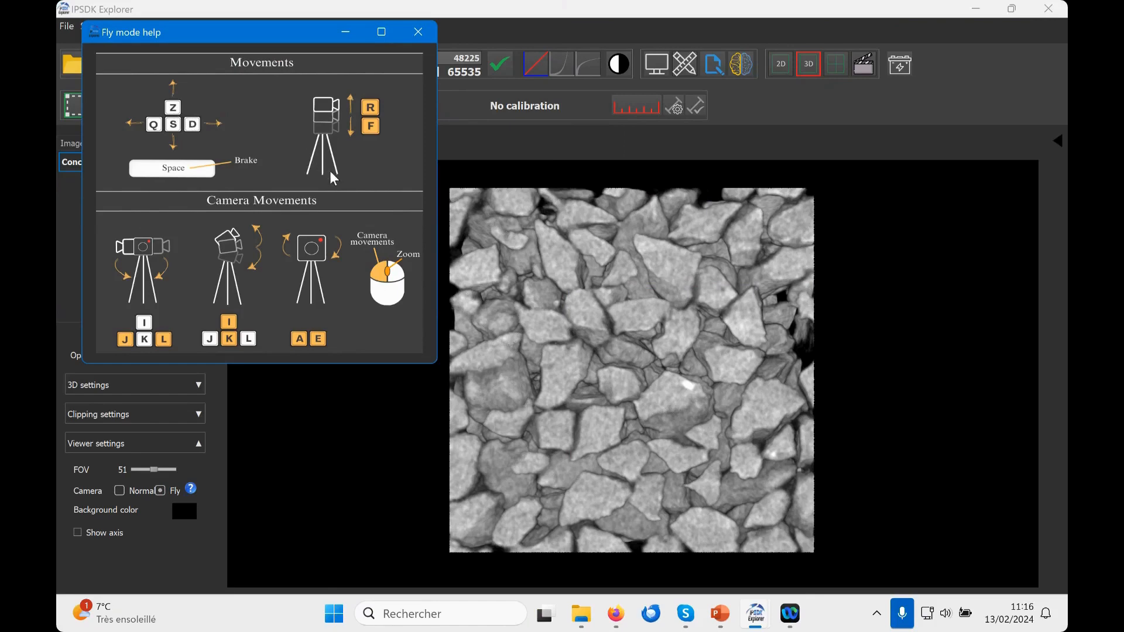
Step: Try the Fly mode movements on the volume: sideways, forward and backward, up and down
left_click(673, 274)
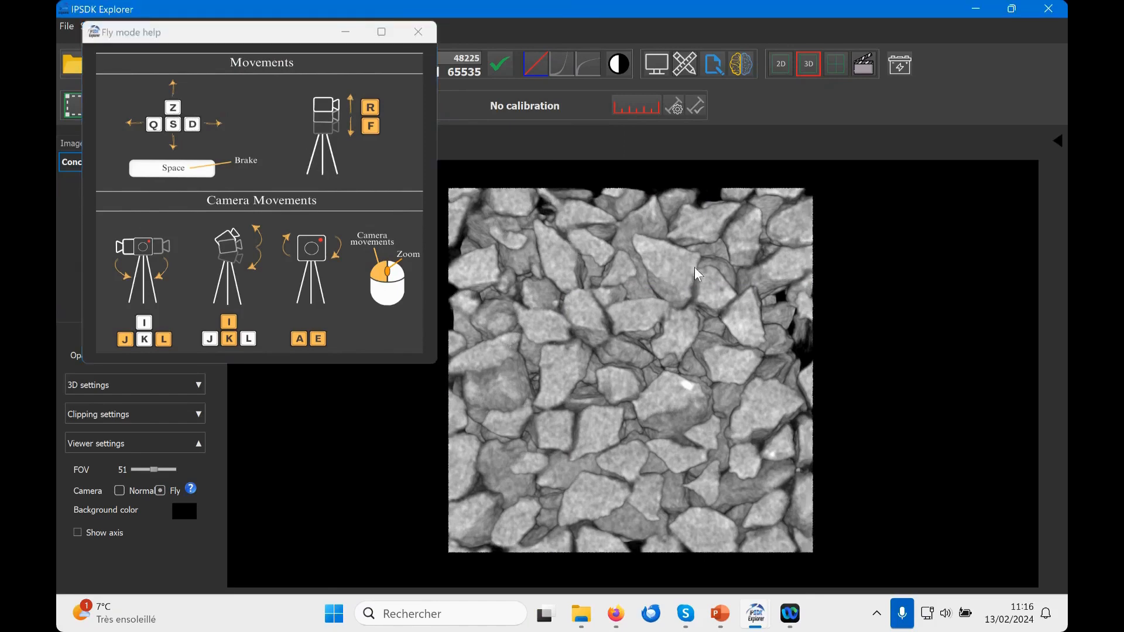
key("d")
key("q")
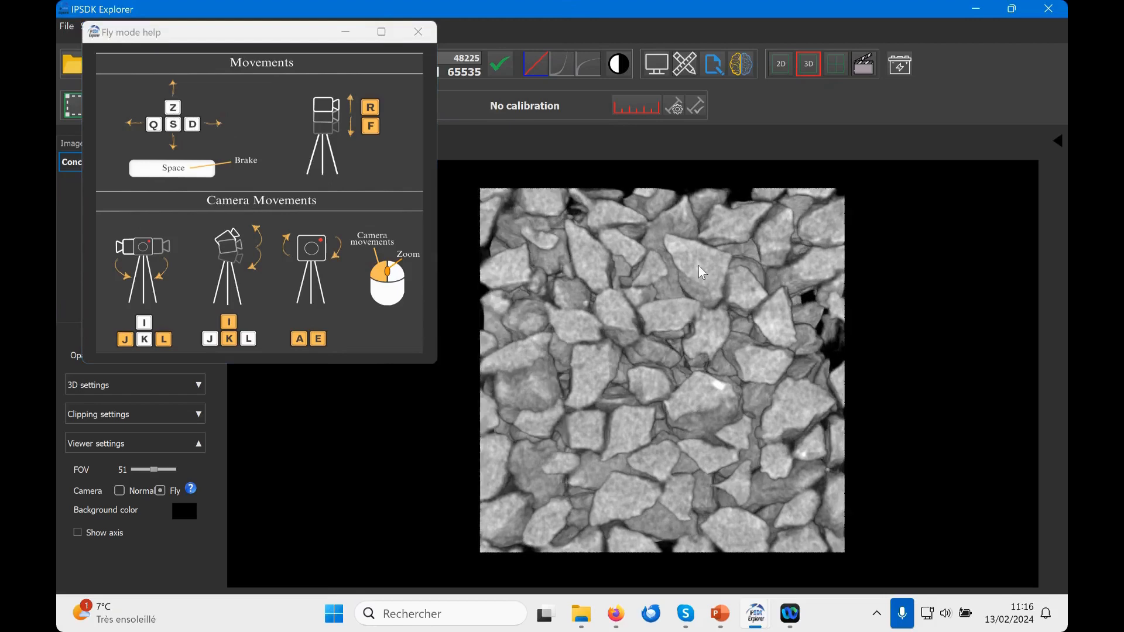
key("d")
key("z")
key("s")
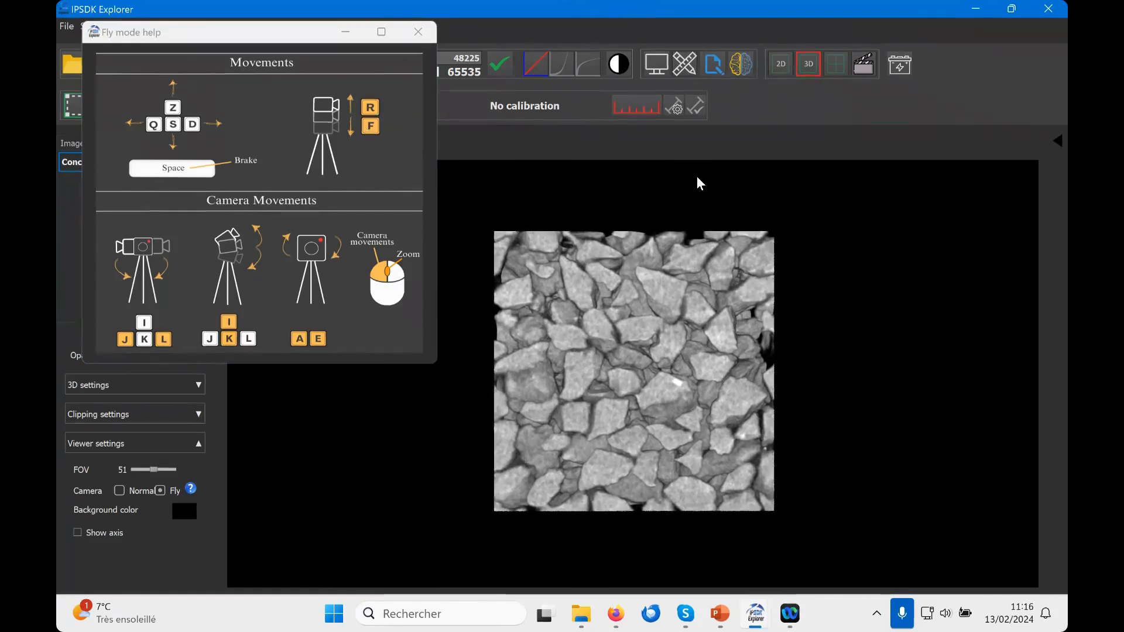
key("r")
key("f")
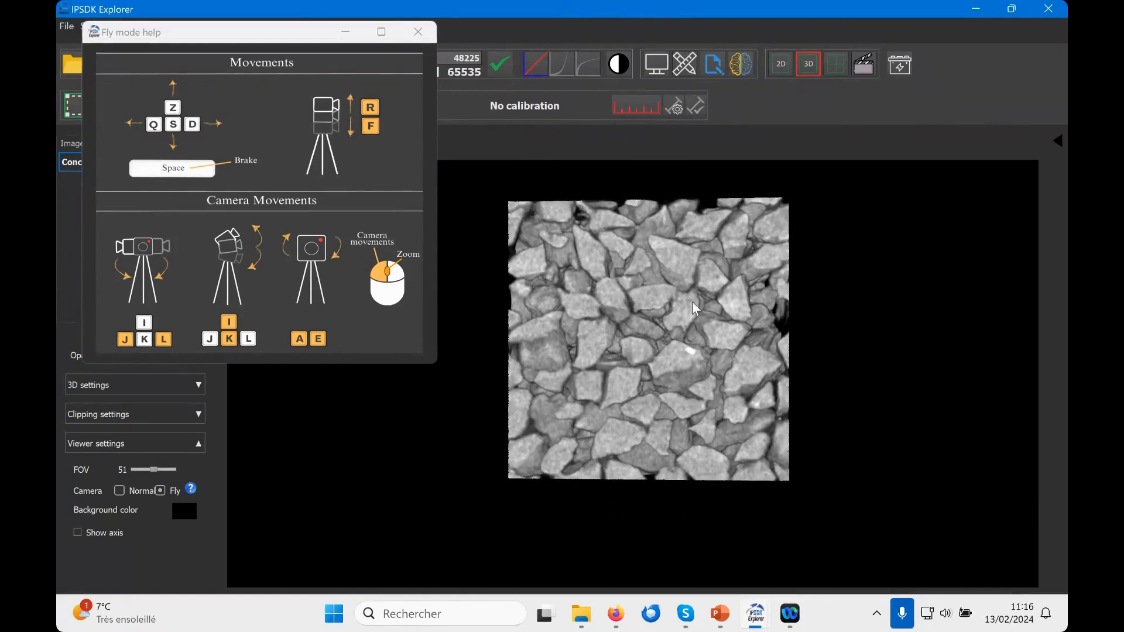
Step: Try the Fly mode camera rotations, tilting up and down and turning to both sides of the volume
mouse_move(702, 304)
left_mouse_down()
mouse_move(674, 286)
mouse_move(702, 305)
mouse_move(647, 289)
mouse_move(677, 301)
mouse_move(696, 275)
mouse_move(630, 311)
mouse_move(594, 303)
mouse_move(636, 360)
mouse_move(702, 289)
mouse_move(699, 303)
left_mouse_up()
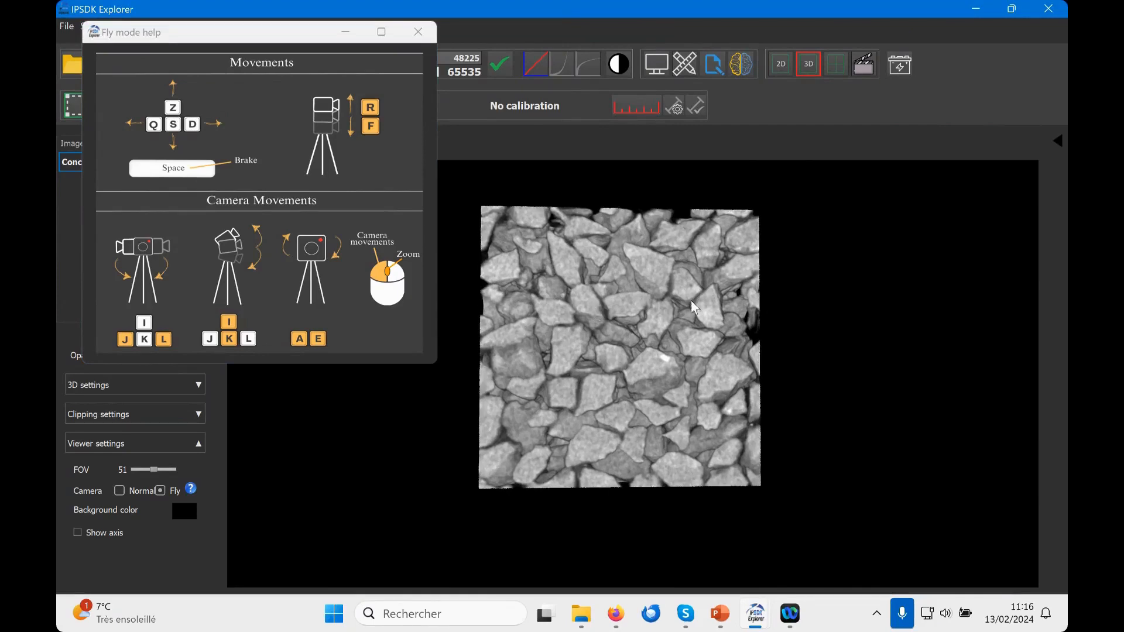
key("i")
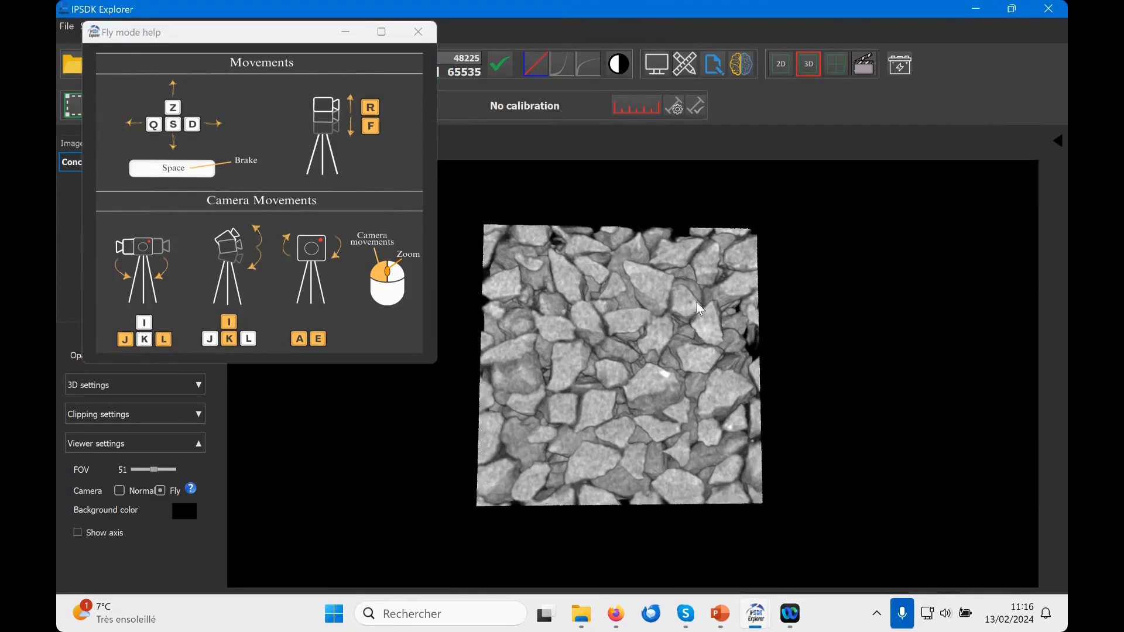
key("k")
key("i")
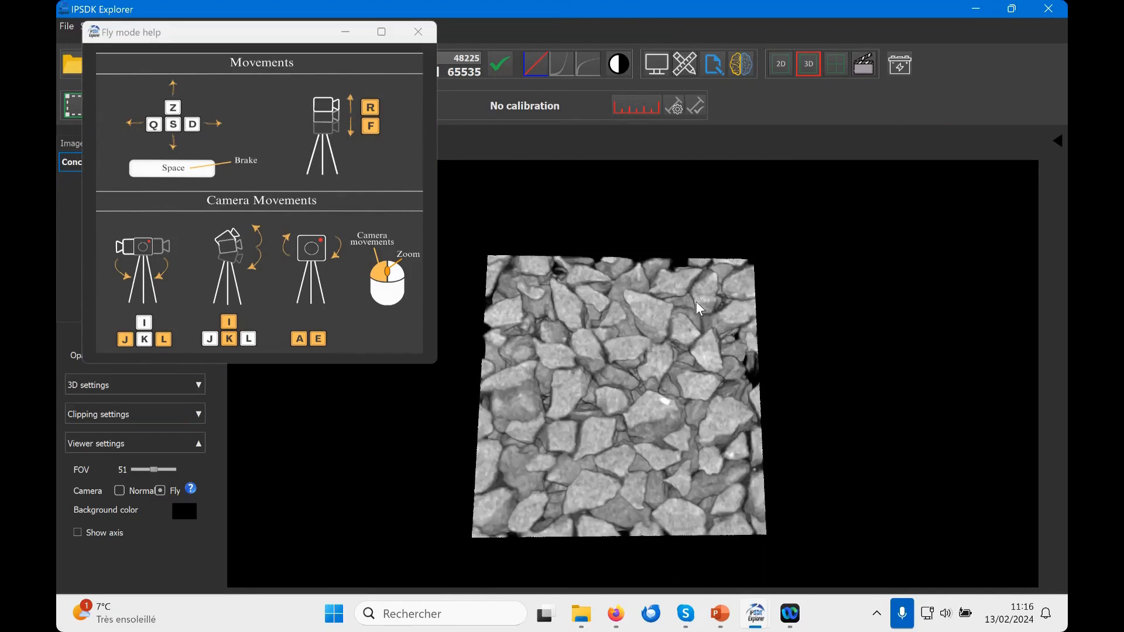
key("k")
key("j")
key("l")
Step: Fly the camera forward into the concrete volume, steering between the aggregates to examine its interior
key("z")
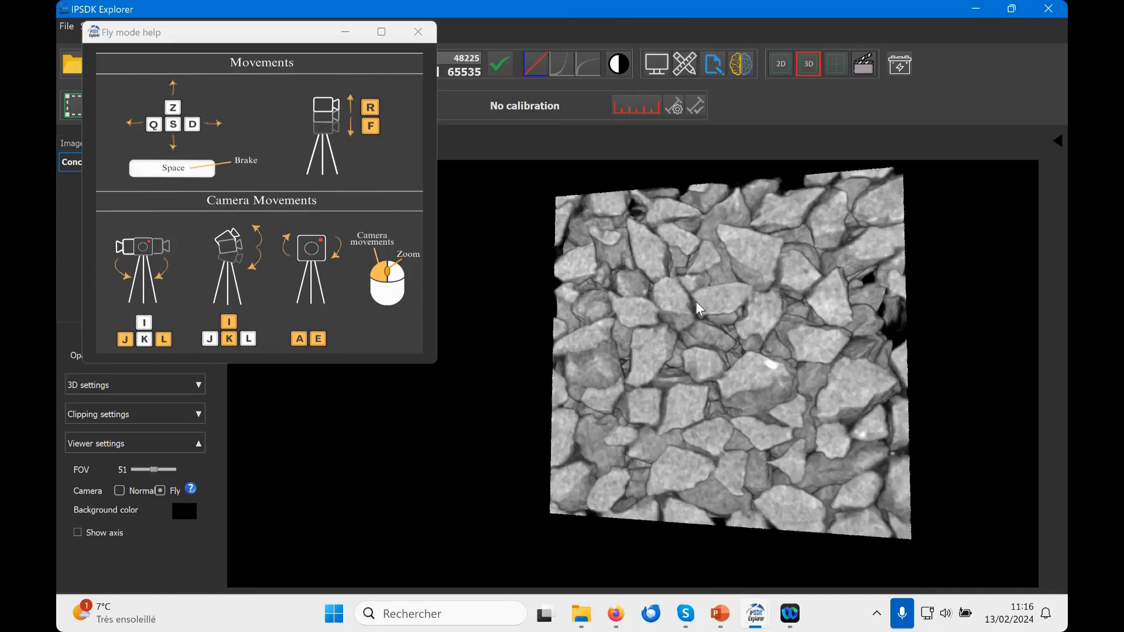
key("l")
key("j")
key("z")
key("z")
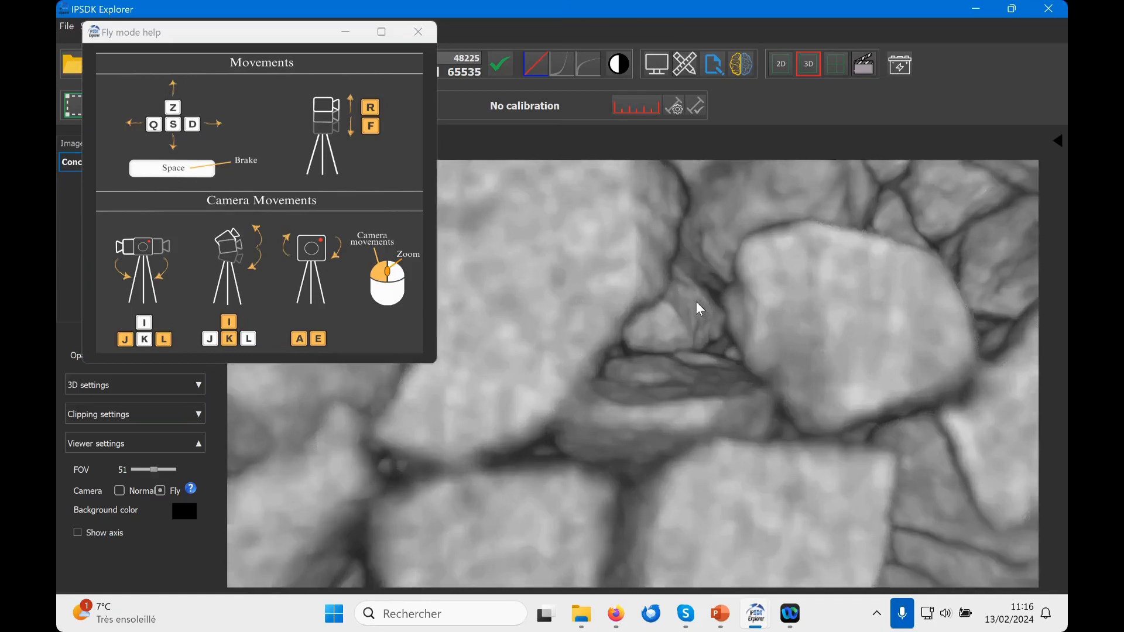
key("i")
key("l")
key("j")
key("z")
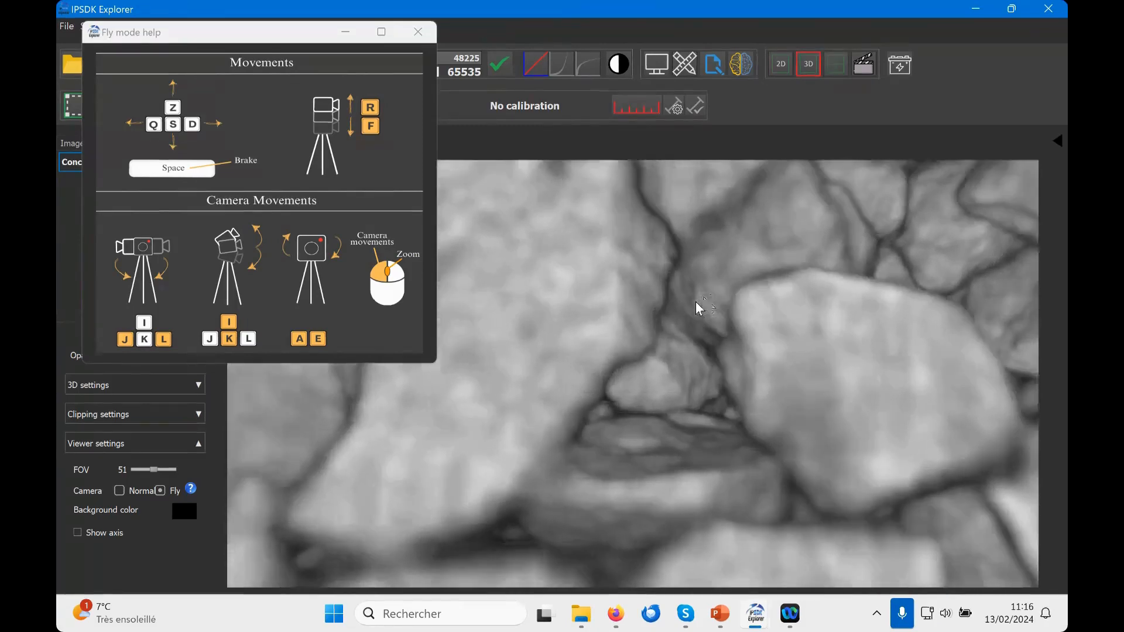
Step: Close the Fly mode help, switch the camera back to Normal and set the FOV to 52
left_click(418, 31)
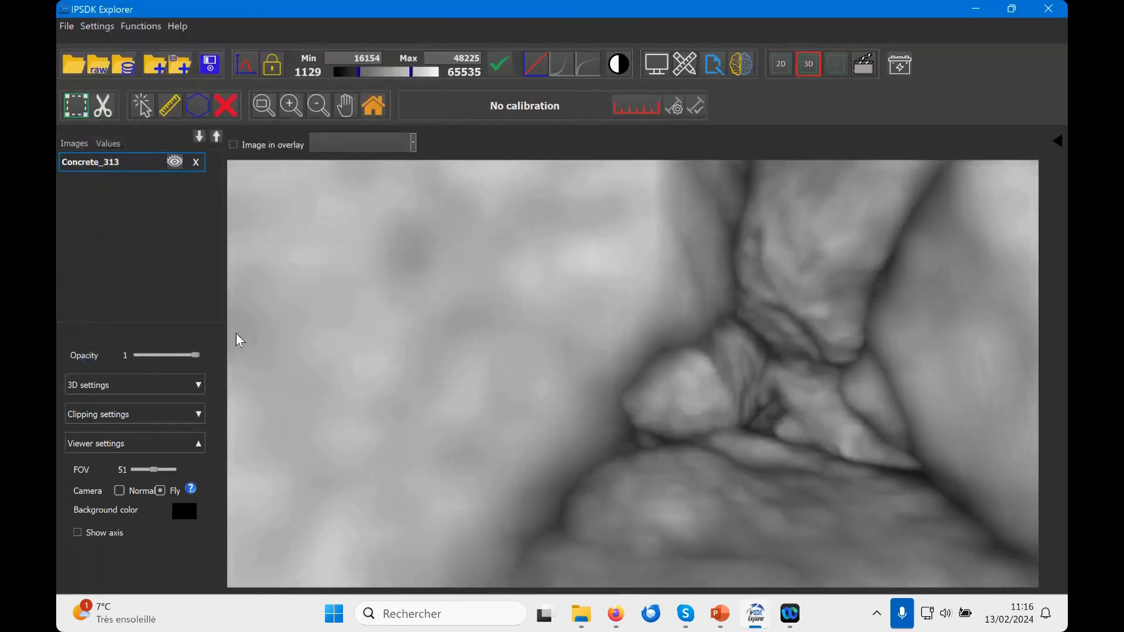
left_click(119, 490)
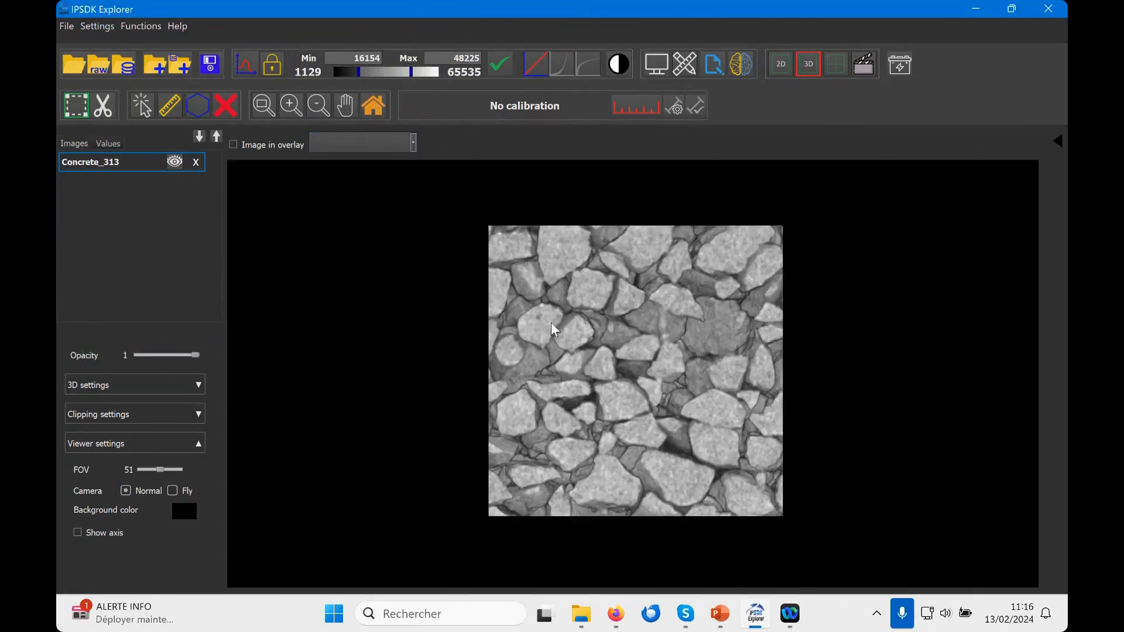
left_click_drag(654, 364, 622, 379)
left_click_drag(159, 470, 160, 468)
Step: Rotate and zoom the Concrete_313 volume with the Normal camera to view its upper and side faces
scroll(639, 349, "down", 5)
left_click_drag(640, 350, 634, 382)
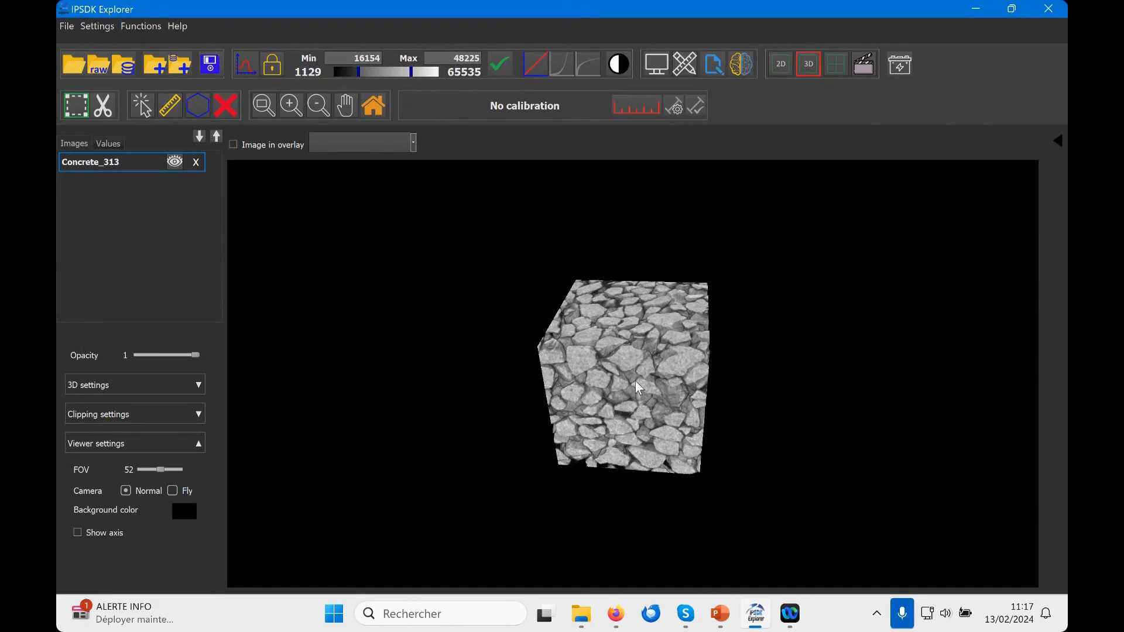
scroll(682, 348, "up", 3)
mouse_move(673, 360)
left_mouse_down()
mouse_move(693, 374)
mouse_move(691, 359)
left_mouse_up()
scroll(692, 360, "up", 3)
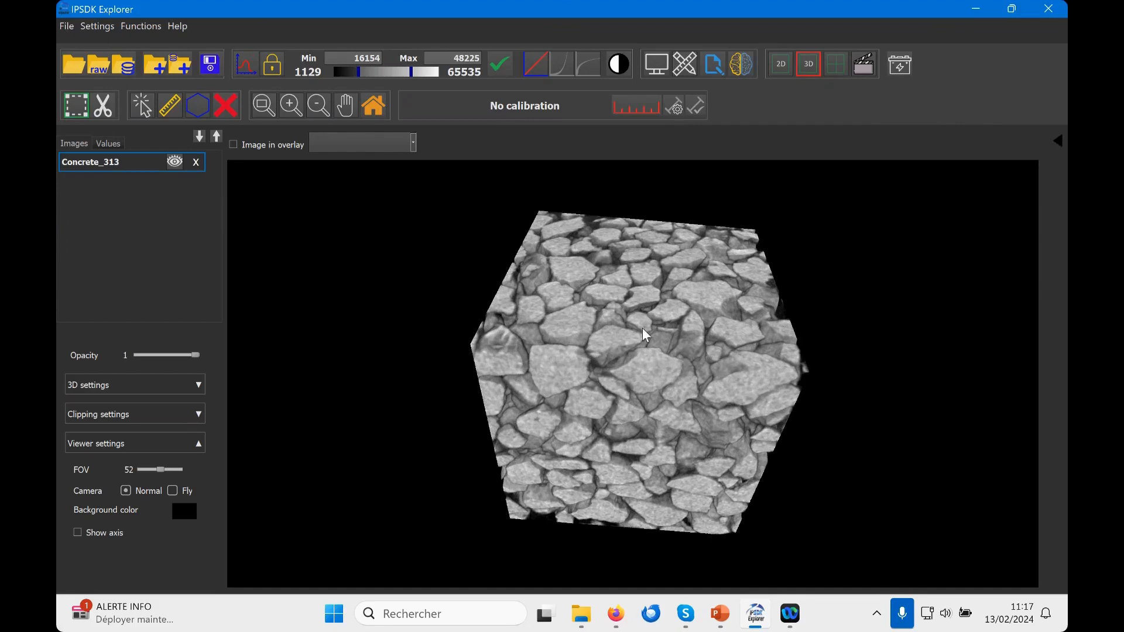
left_click_drag(647, 326, 732, 313)
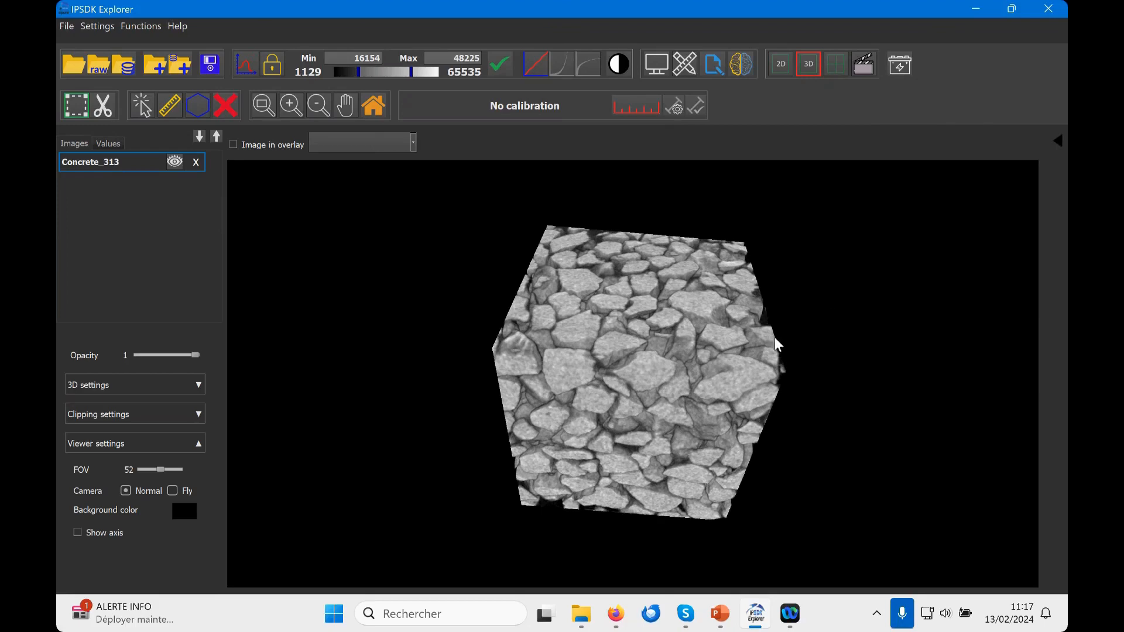
left_click_drag(762, 338, 720, 301)
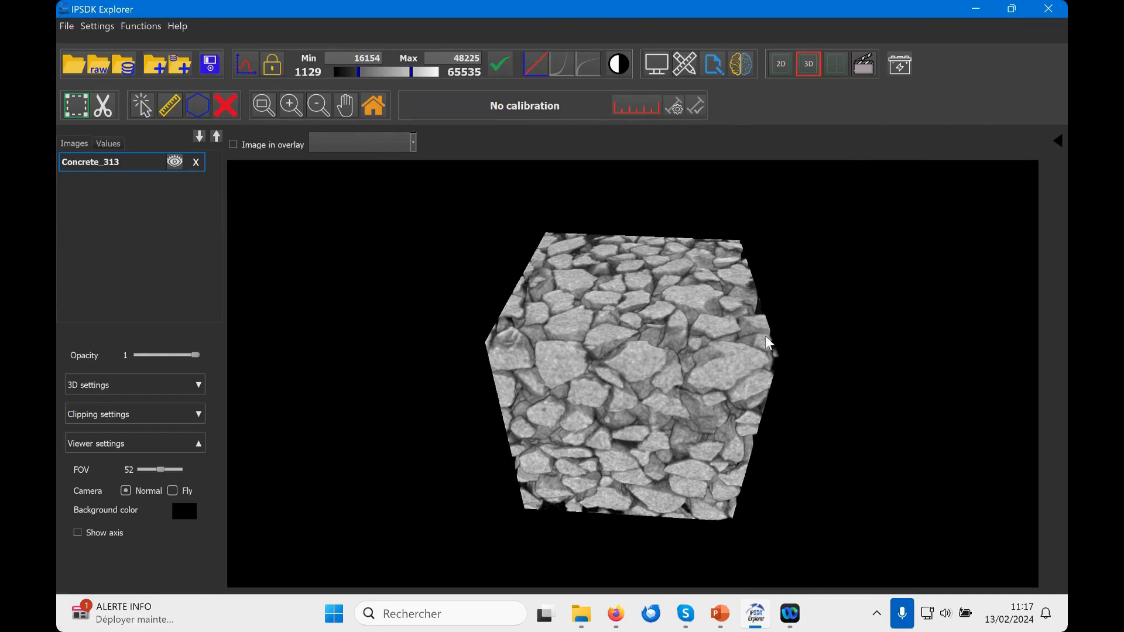
Step: Load the label image Concrete_313_lab.tif from the images folder
left_click(78, 68)
scroll(468, 254, "down", 6)
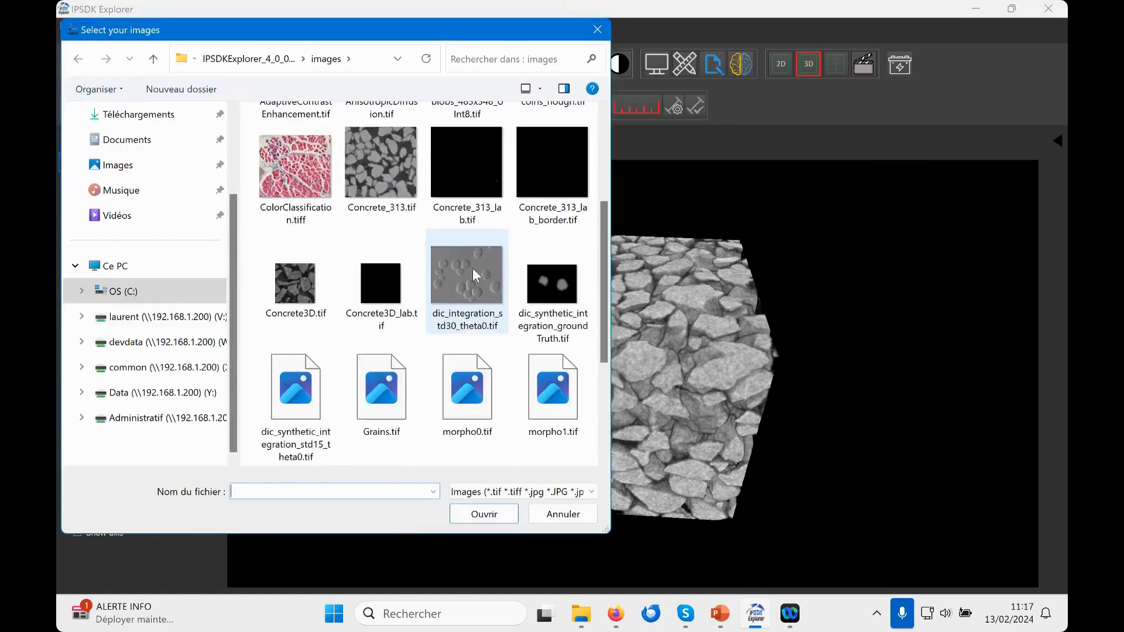
scroll(476, 270, "up", 3)
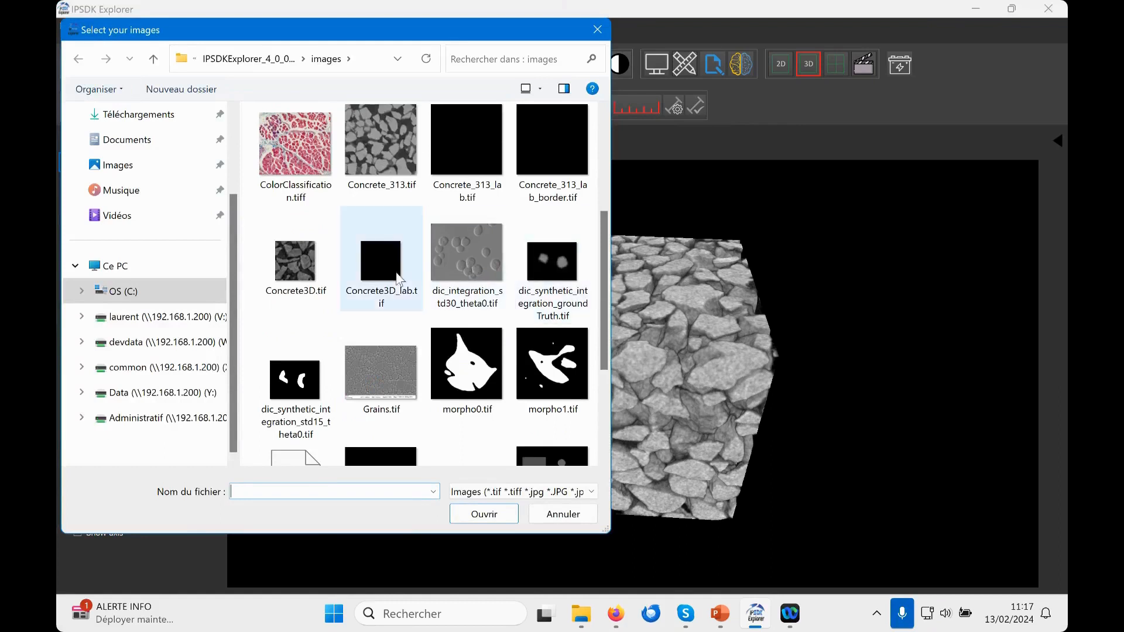
scroll(401, 271, "up", 3)
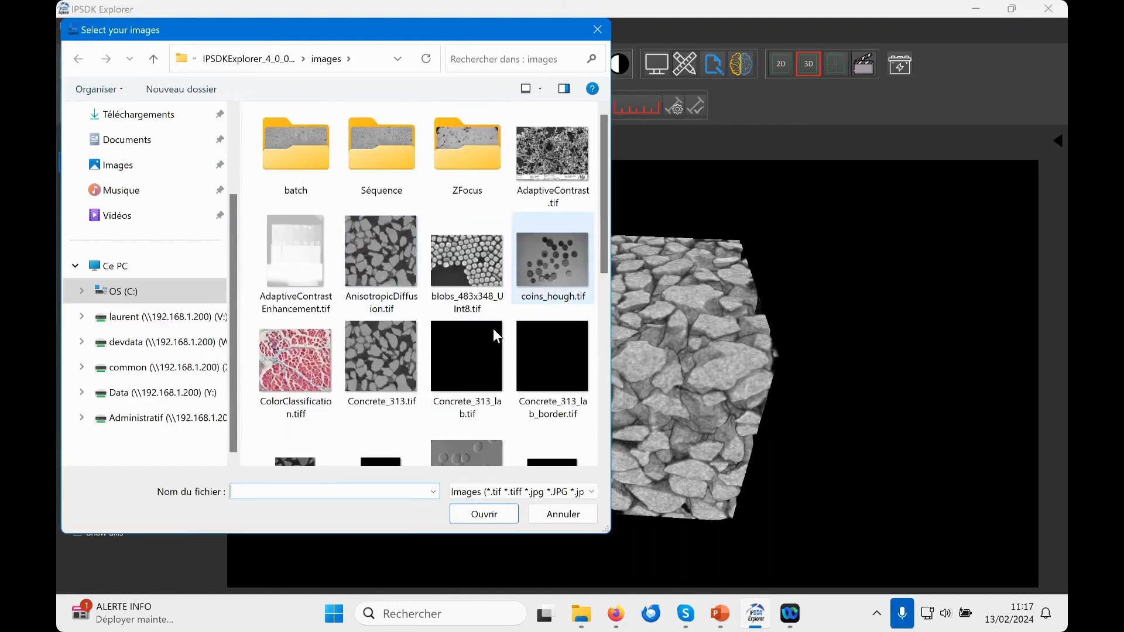
left_click(488, 363)
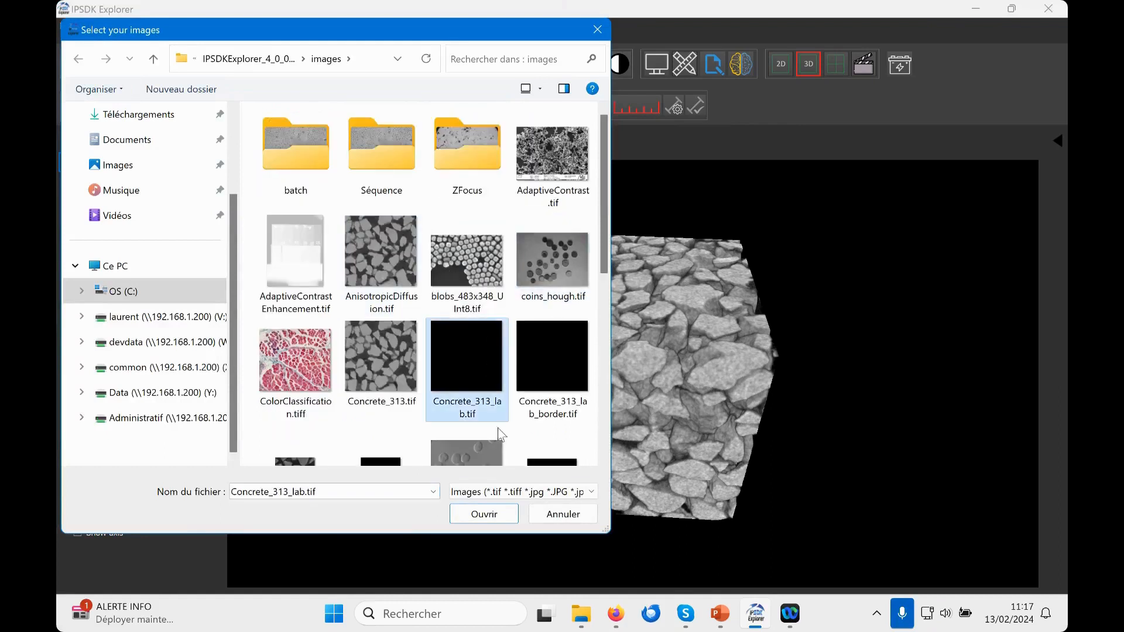
left_click(497, 514)
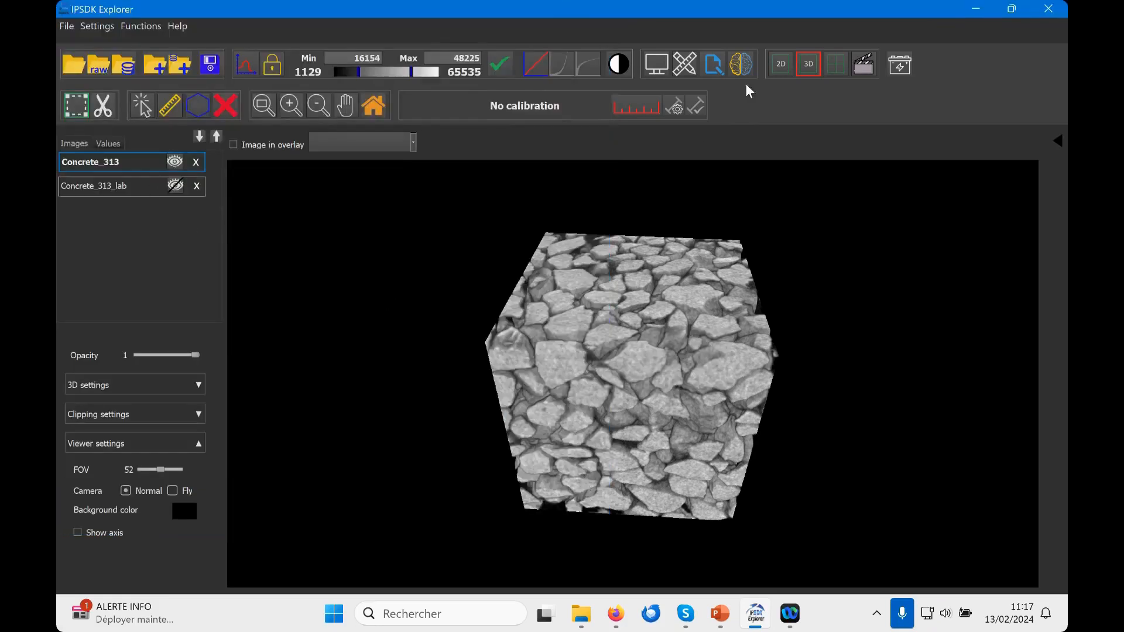
Step: Display the Concrete_313_lab label image in 2D at Y slice 94
left_click(778, 62)
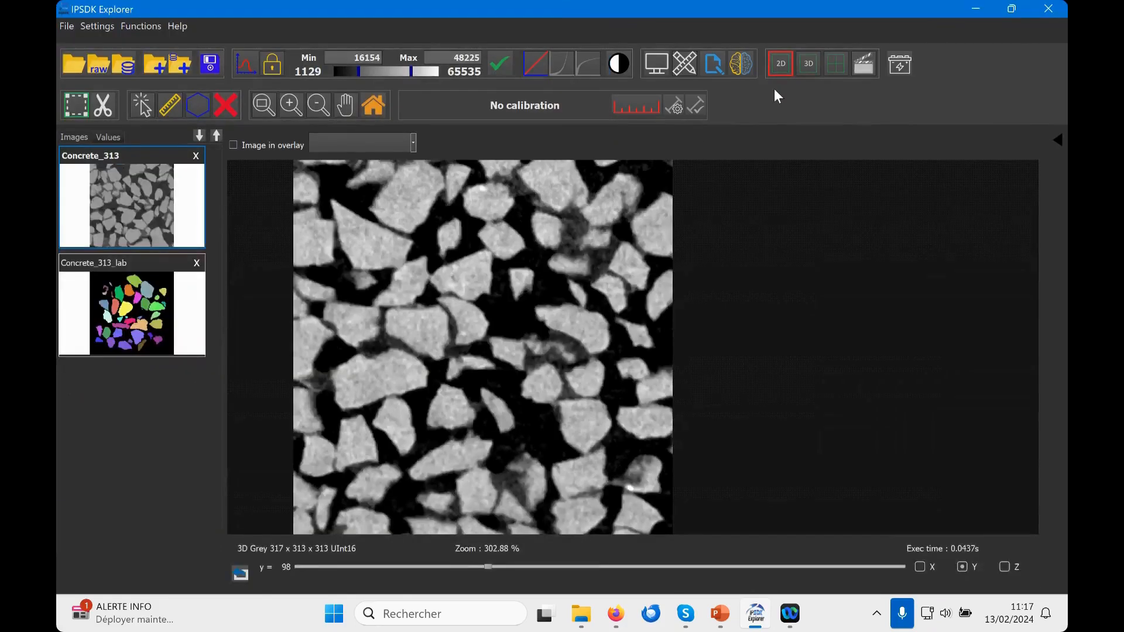
left_click_drag(490, 567, 486, 540)
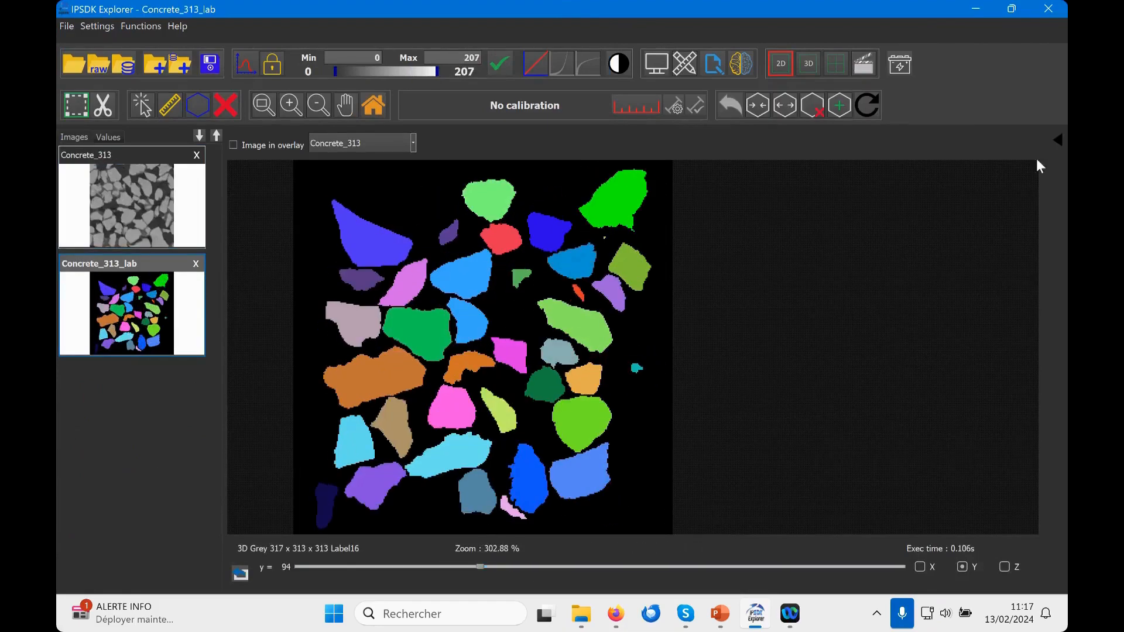
Step: Run the 3D function Label Shape Extraction 3D on Concrete_313_lab with the default parameters
left_click(1058, 140)
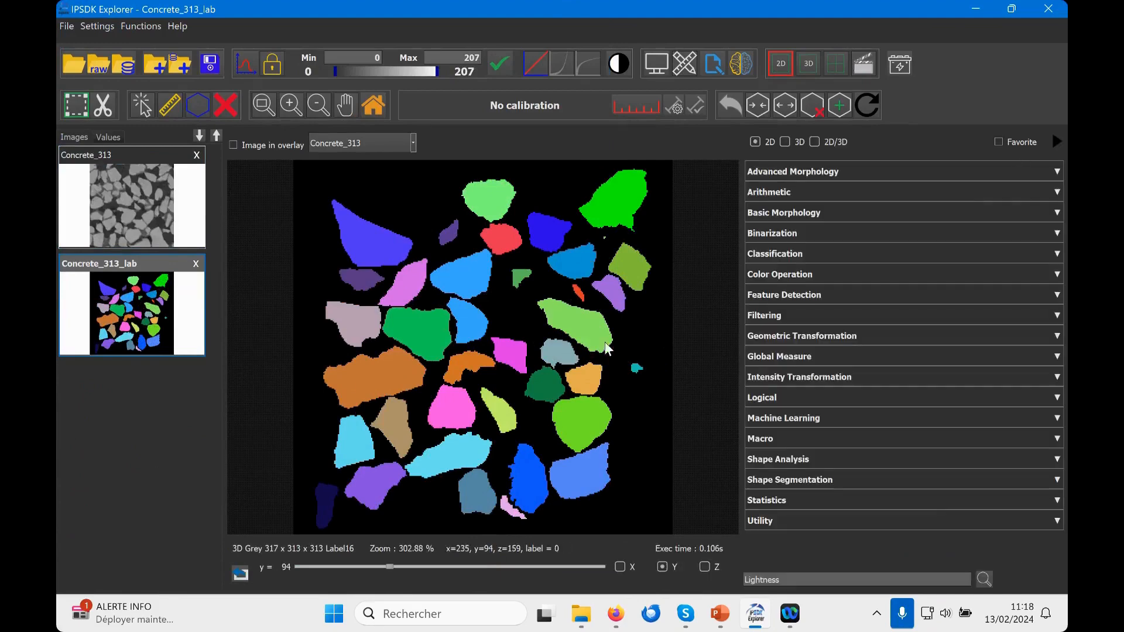
left_click(811, 480)
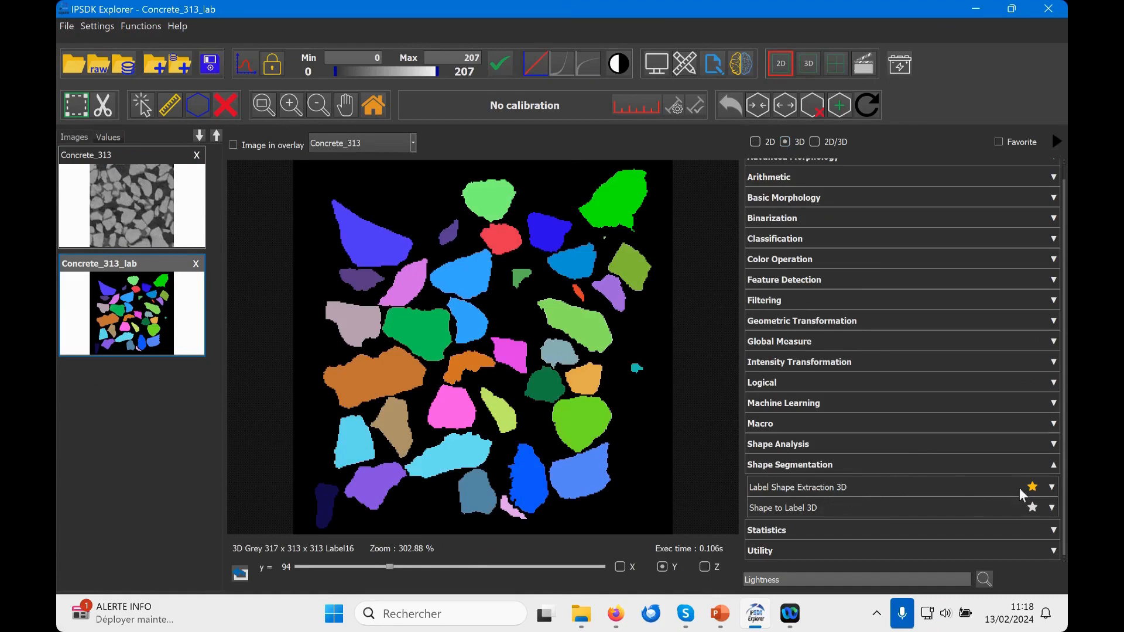
left_click(1052, 487)
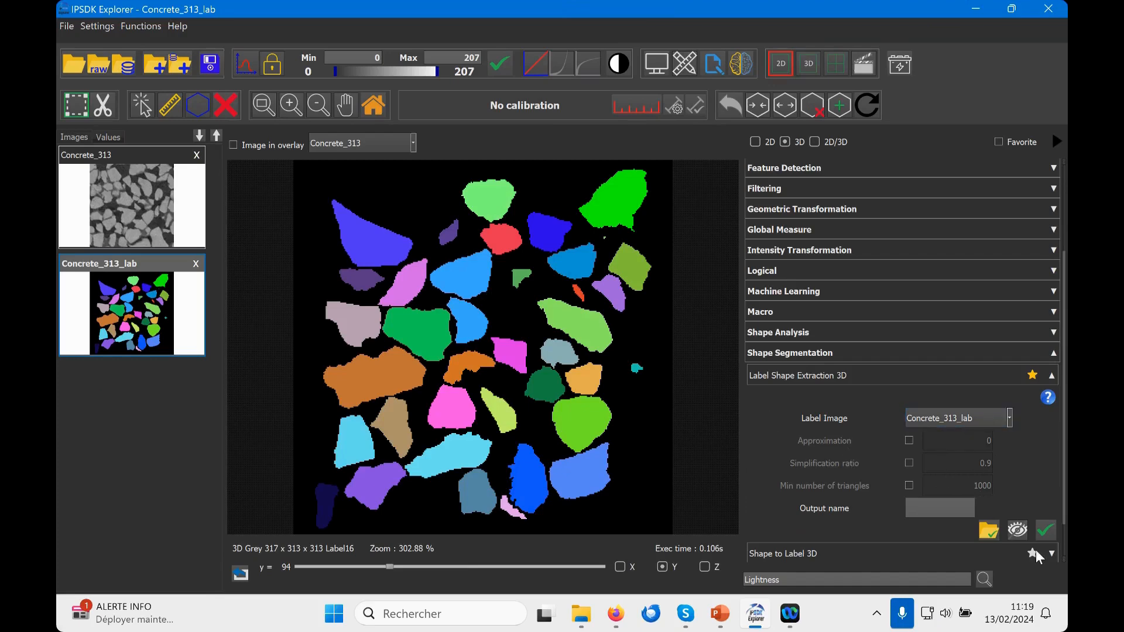
left_click(1044, 534)
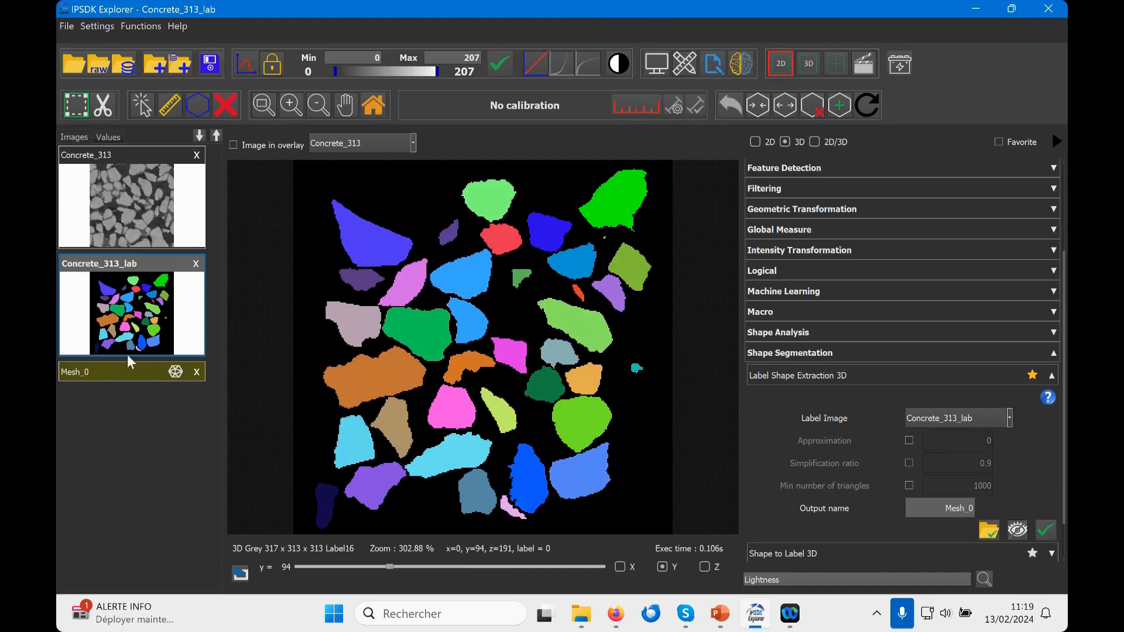
Step: Return to the 3D view from Concrete_313, hide that volume and display the extracted mesh
left_click(156, 204)
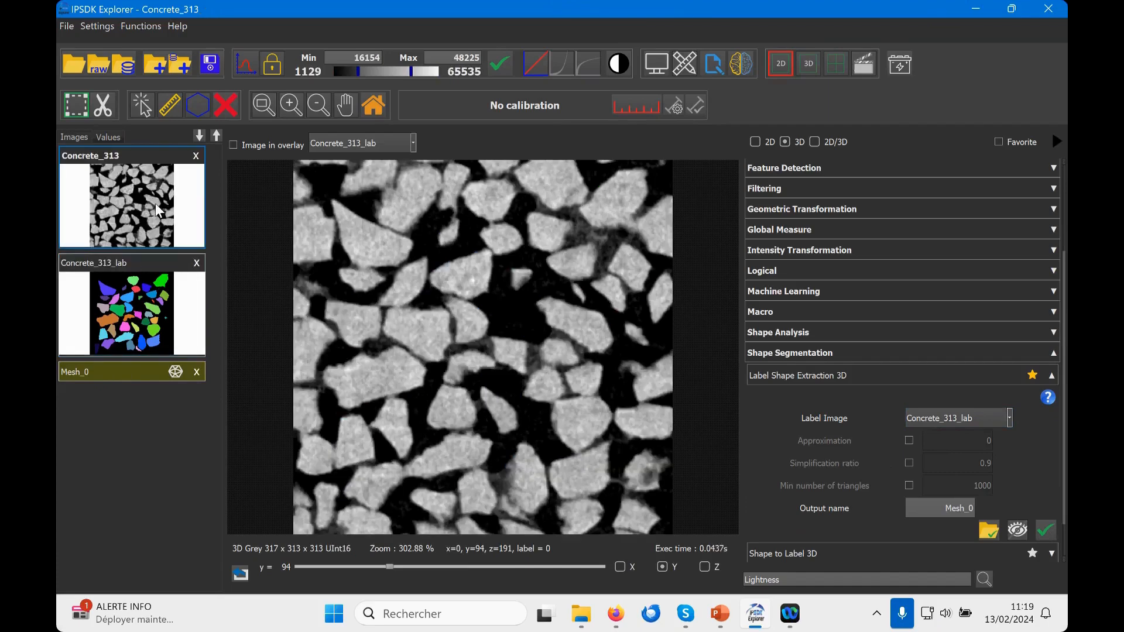
left_click(809, 63)
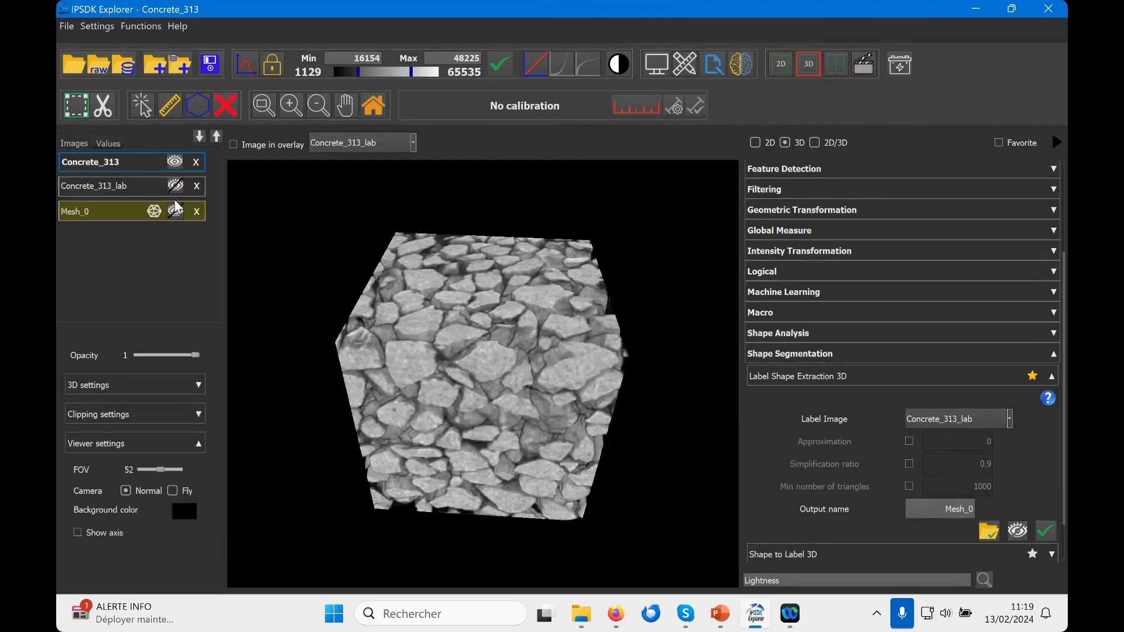
left_click(175, 163)
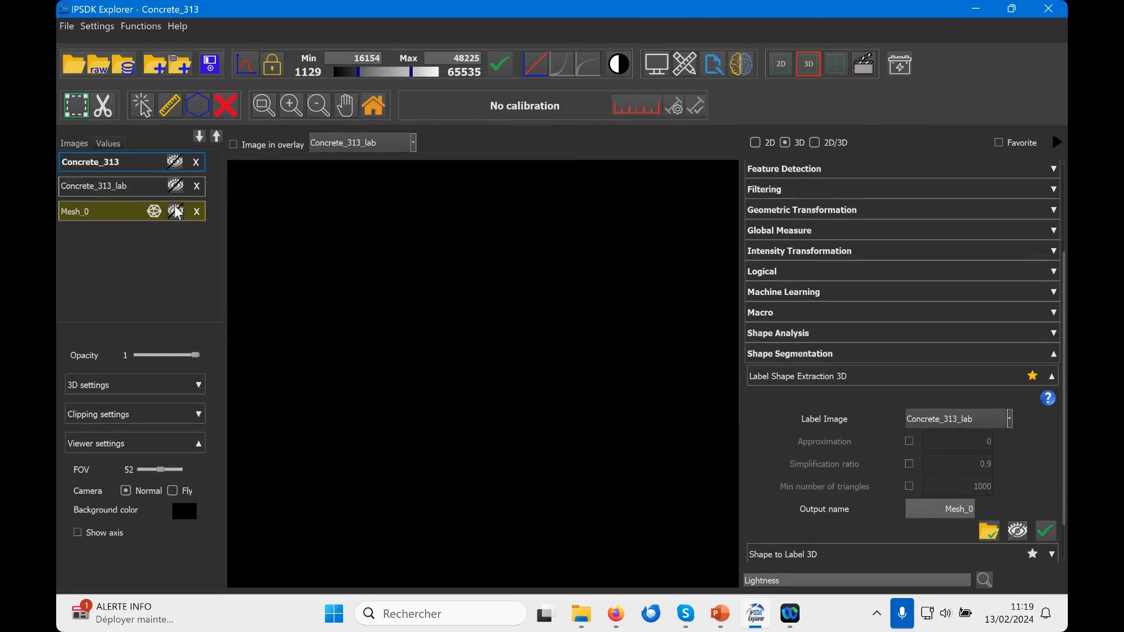
left_click(175, 209)
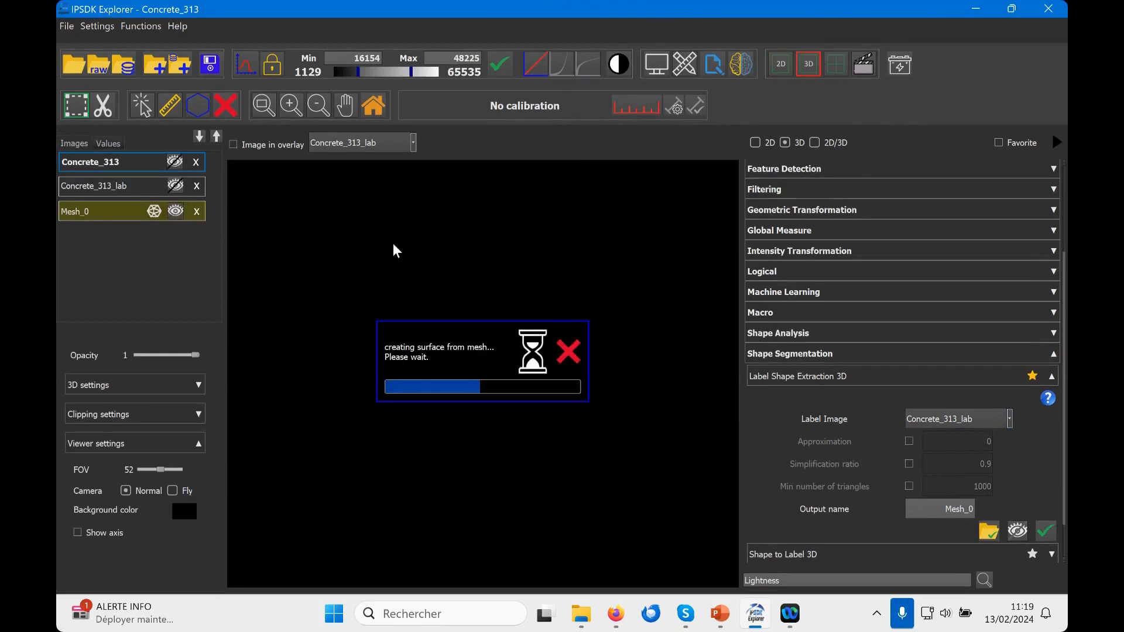
mouse_move(491, 341)
left_mouse_down()
mouse_move(465, 329)
mouse_move(507, 350)
mouse_move(540, 349)
mouse_move(452, 315)
mouse_move(489, 322)
left_mouse_up()
scroll(489, 322, "up", 2)
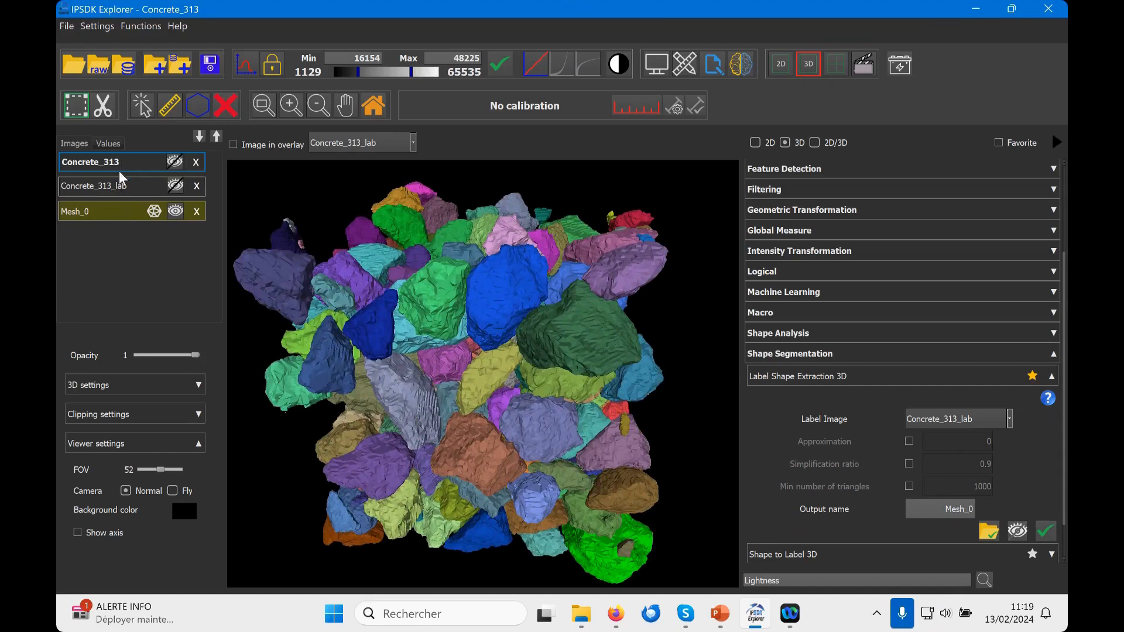
Step: Select the extracted mesh and try its opacity setting, leaving it at 1
left_click(115, 211)
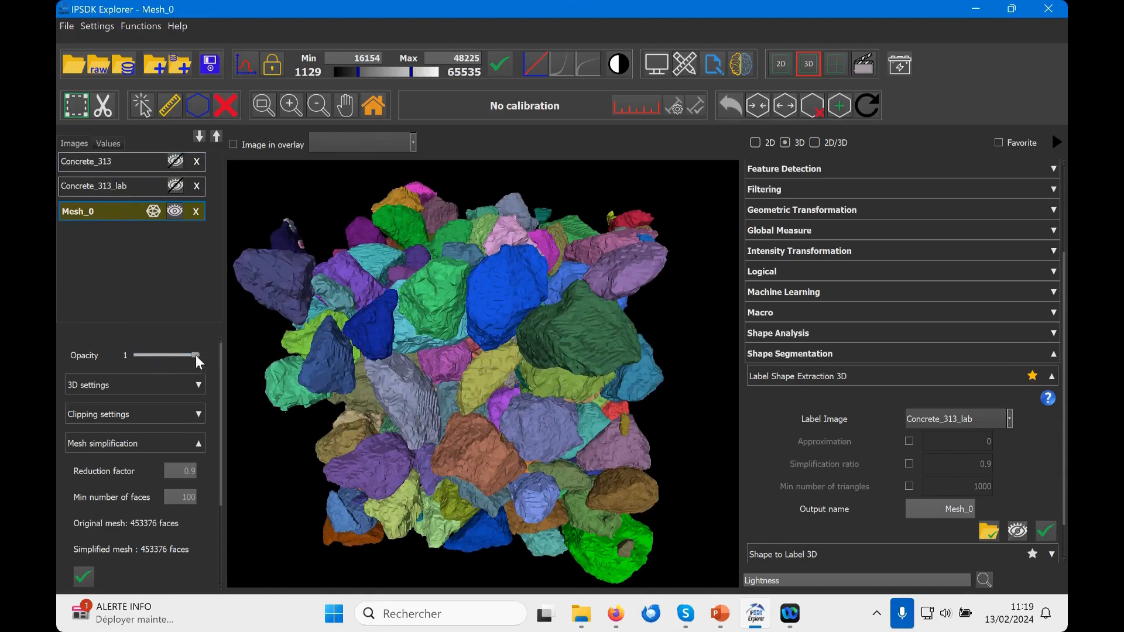
scroll(185, 381, "down", 1)
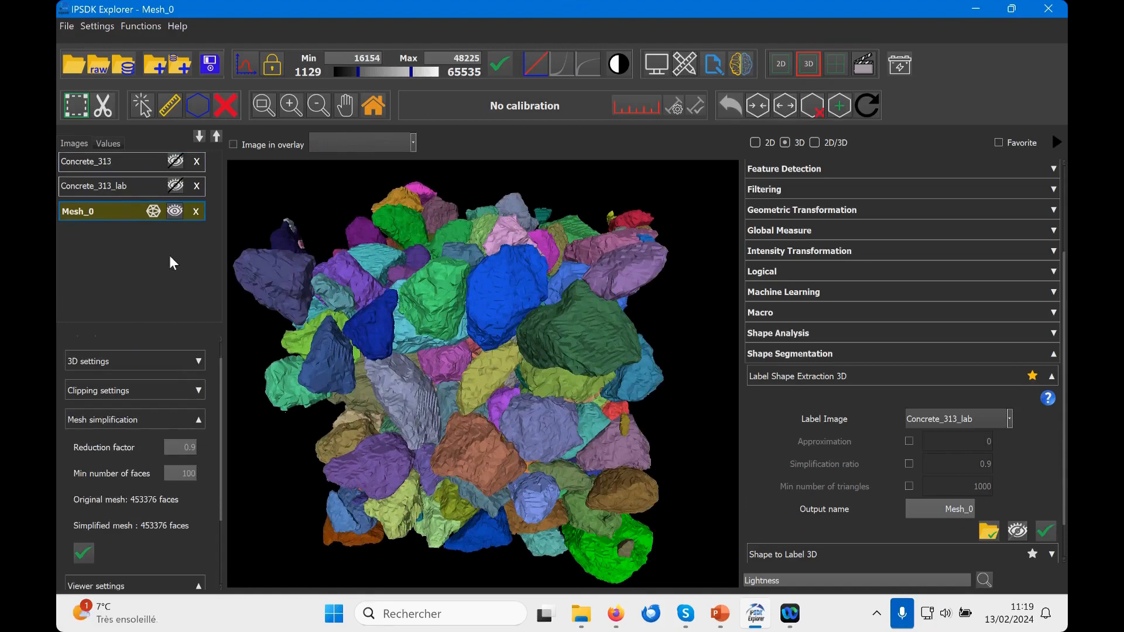
scroll(179, 354, "up", 1)
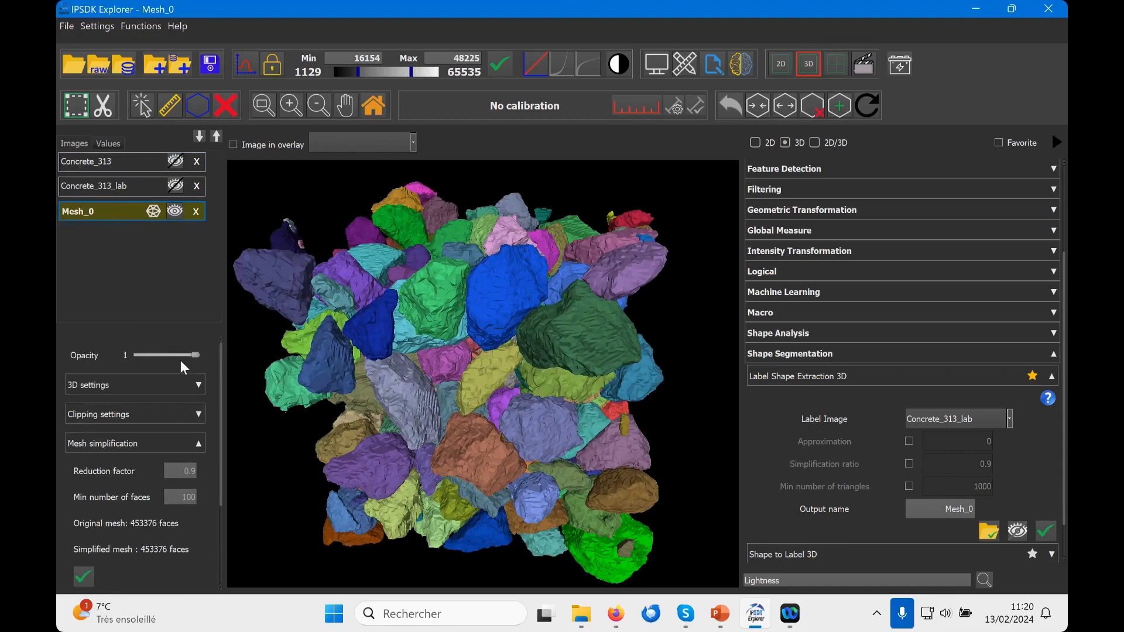
mouse_move(194, 355)
left_mouse_down()
mouse_move(160, 351)
mouse_move(206, 347)
left_mouse_up()
Step: Set the mesh's shading to smooth in its 3D settings and examine the aggregate surfaces up close
left_click(196, 386)
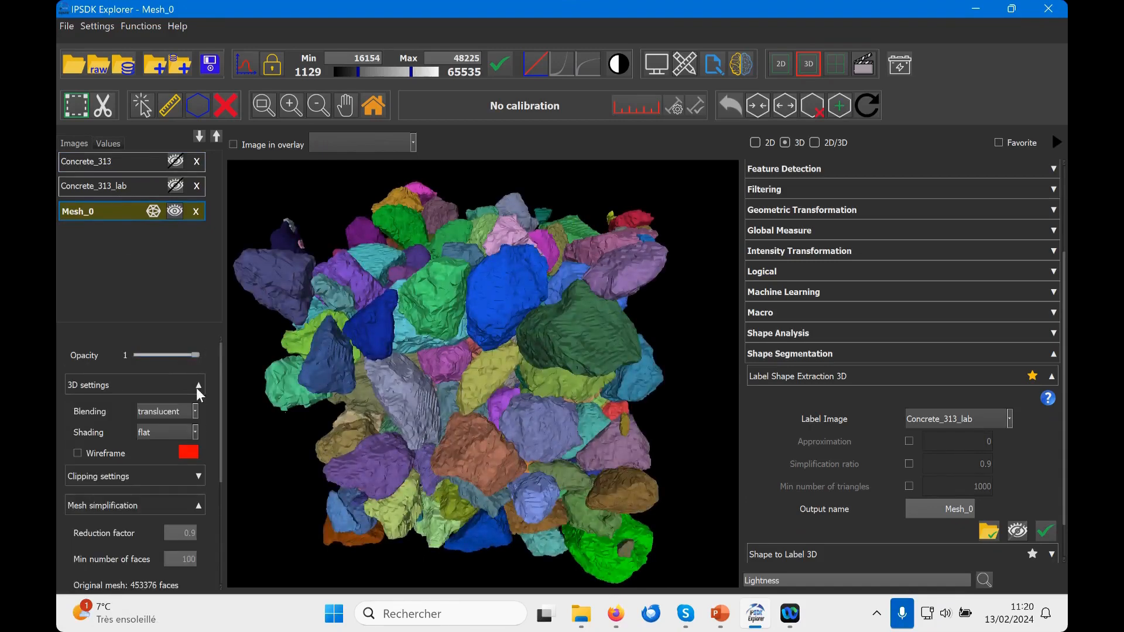
left_click(164, 431)
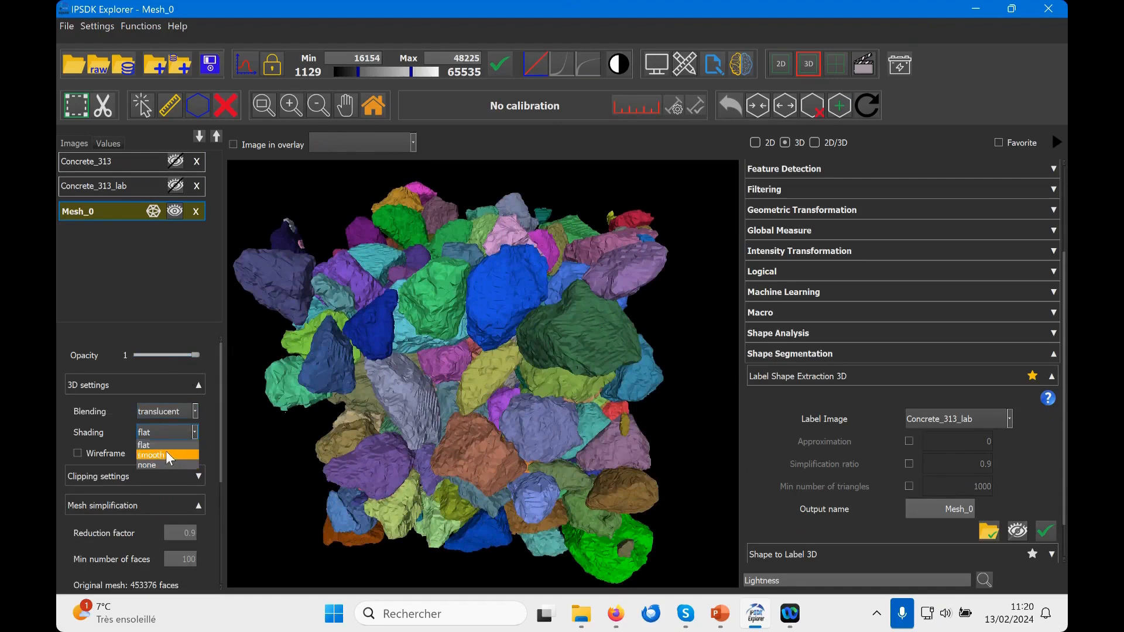
left_click(166, 452)
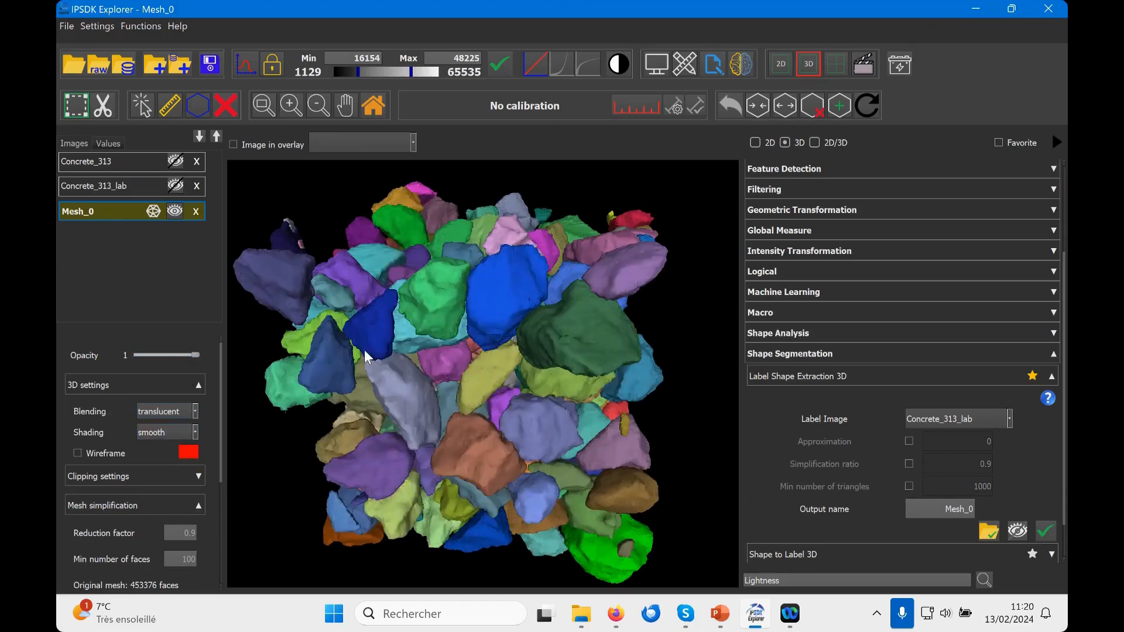
scroll(455, 281, "up", 4)
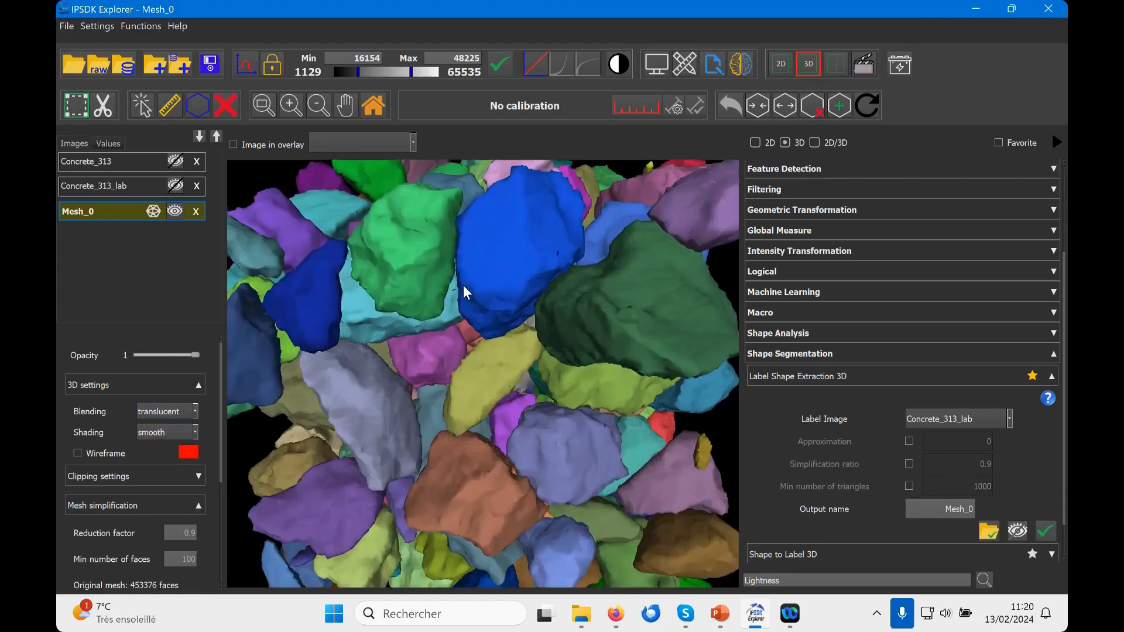
scroll(463, 286, "down", 4)
Step: Compare flat shading with smooth on the mesh, ending on smooth, and inspect the aggregates from another angle
left_click(188, 431)
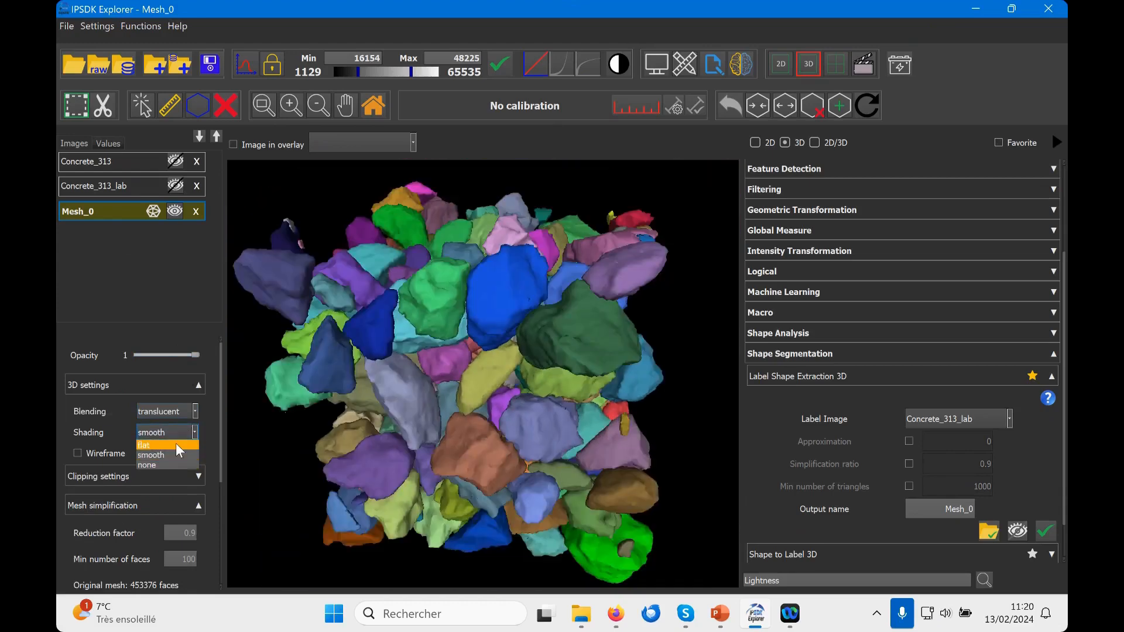
left_click(175, 445)
left_click(175, 435)
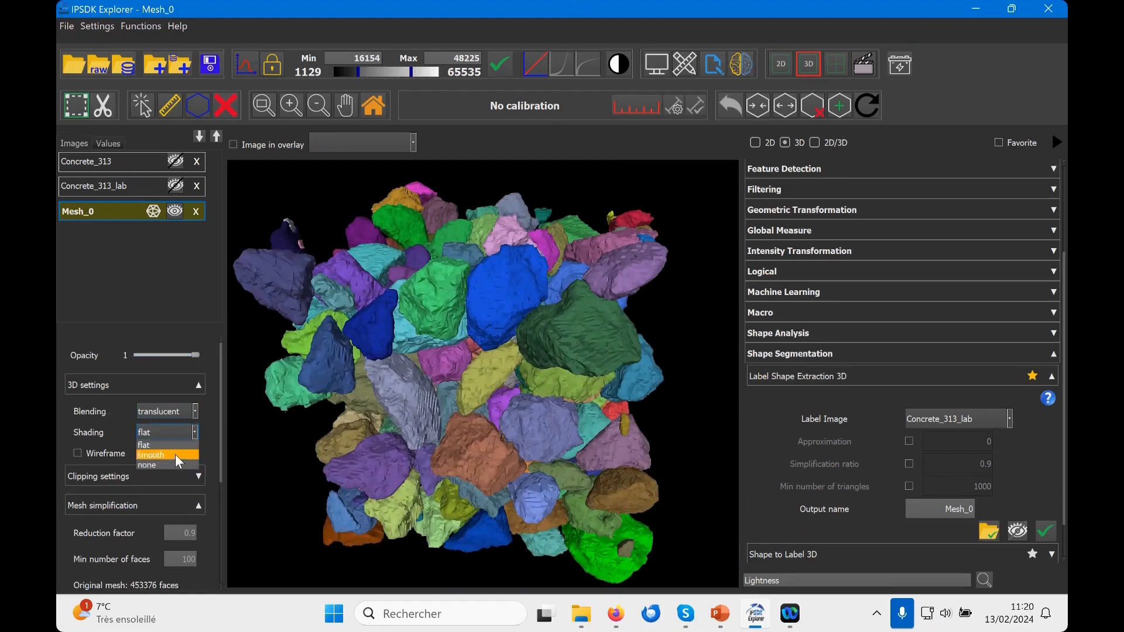
left_click(174, 452)
left_click_drag(420, 352, 486, 343)
scroll(460, 358, "up", 3)
scroll(539, 343, "down", 3)
scroll(461, 357, "down", 2)
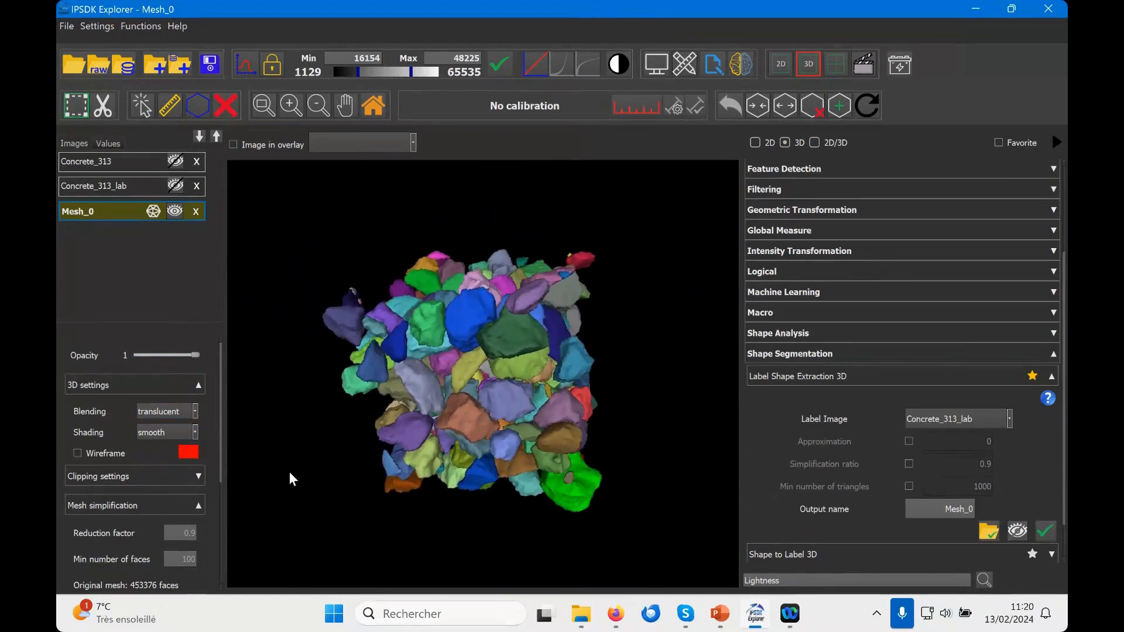
Step: Try the wireframe overlay on the mesh up close, turn it off and collapse the 3D settings
left_click(78, 453)
scroll(510, 384, "up", 8)
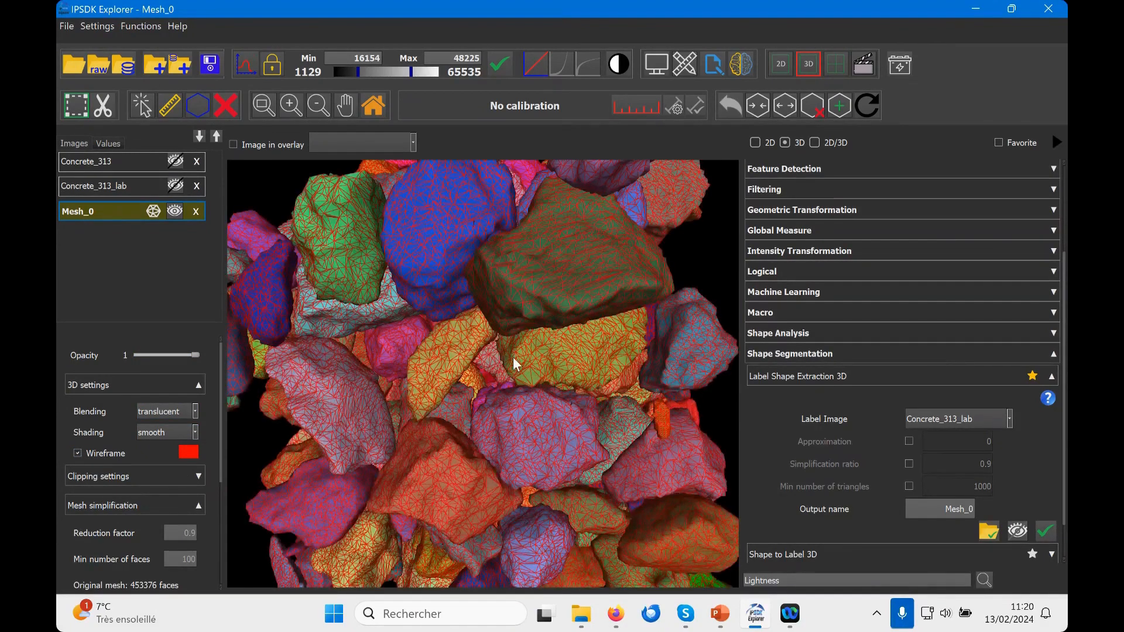
left_click(80, 453)
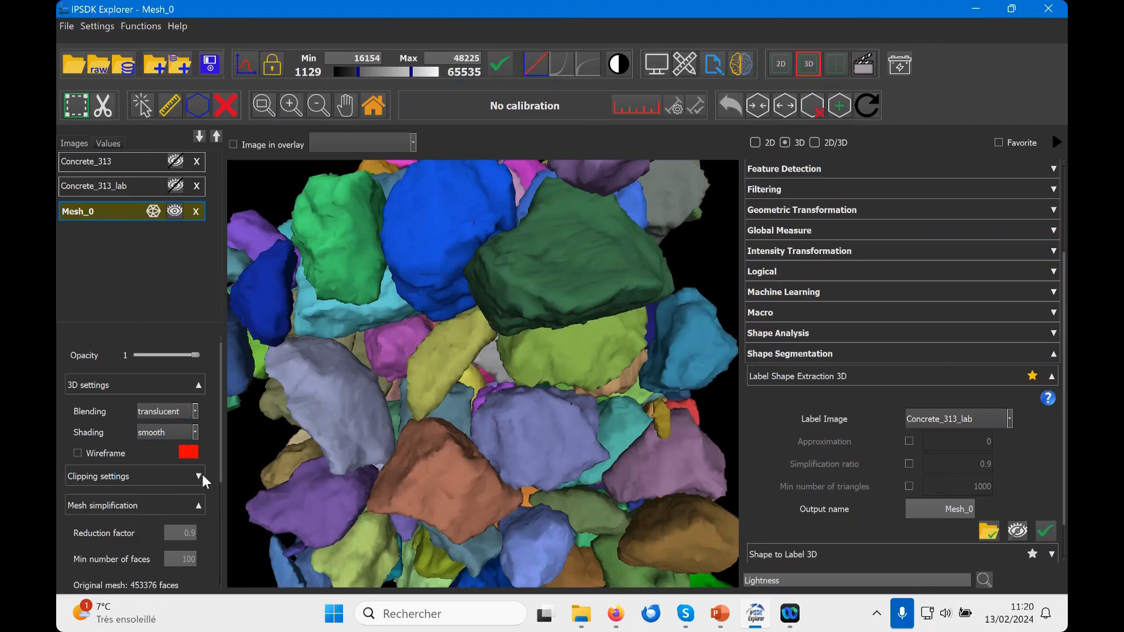
left_click(199, 385)
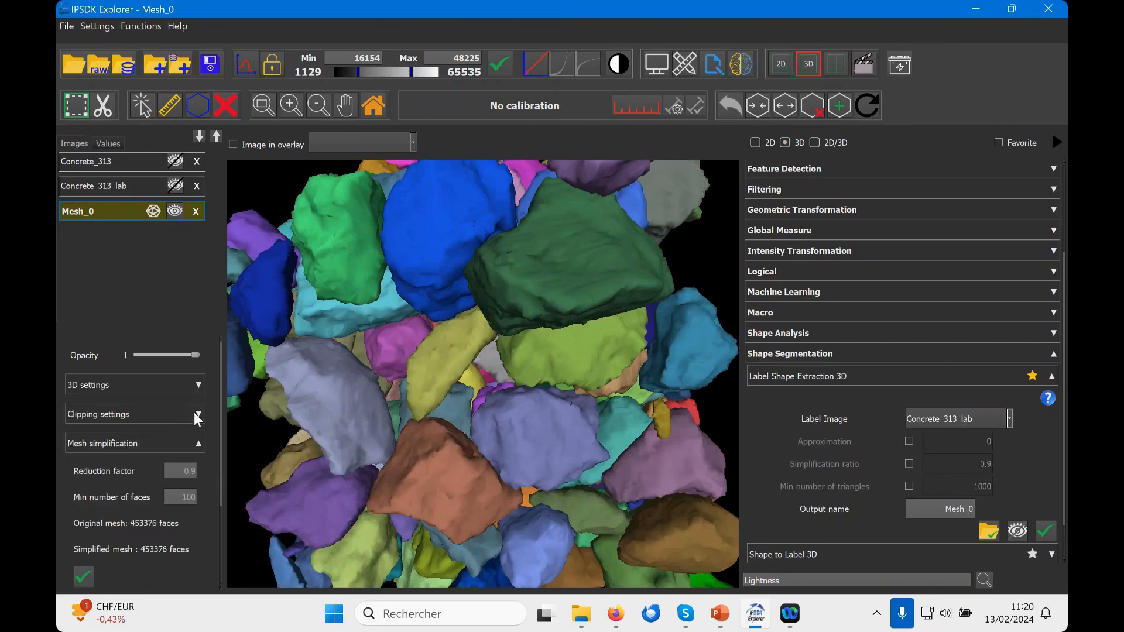
Step: Try clipping the mesh along X in its clipping settings, inspect the cut aggregates and restore the full range
left_click(194, 412)
scroll(463, 391, "down", 10)
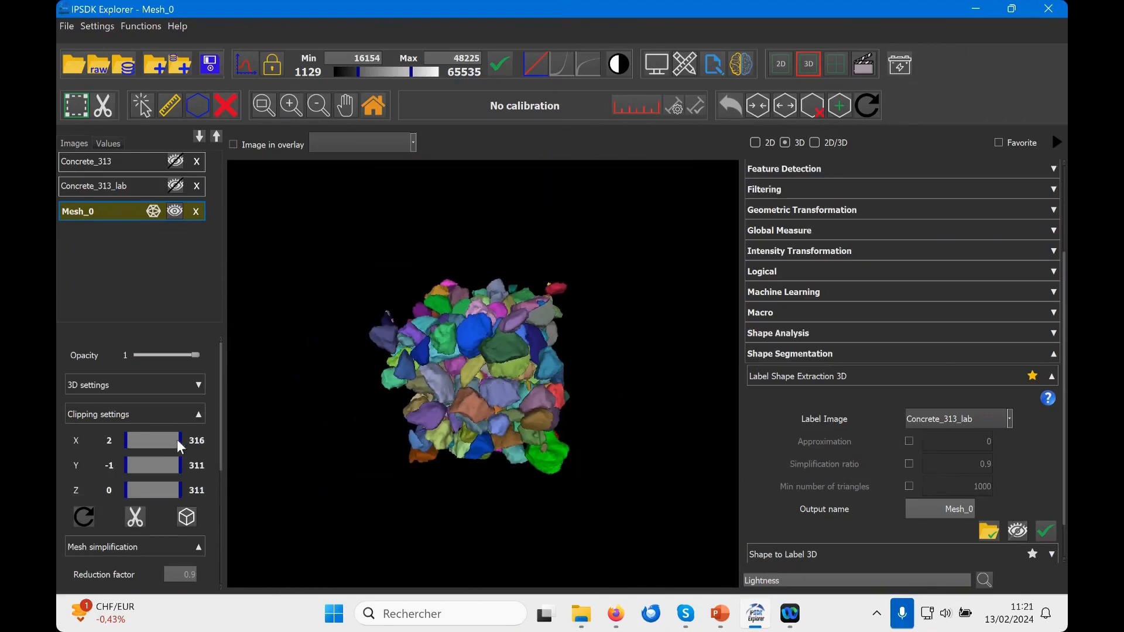
left_click_drag(177, 441, 158, 439)
mouse_move(485, 353)
left_mouse_down()
mouse_move(418, 372)
mouse_move(369, 367)
mouse_move(468, 377)
mouse_move(568, 285)
mouse_move(602, 276)
mouse_move(624, 318)
mouse_move(607, 346)
mouse_move(487, 358)
left_mouse_up()
left_click_drag(163, 439, 238, 440)
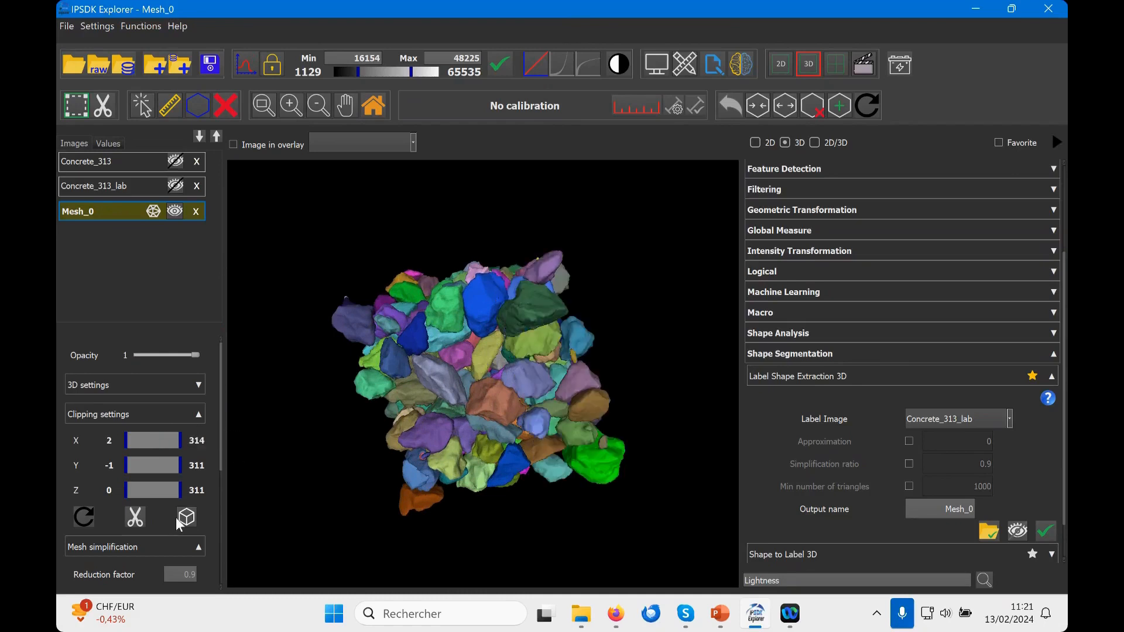
Step: Show the mesh's clipping box briefly, hide it again and collapse the clipping settings
left_click(188, 518)
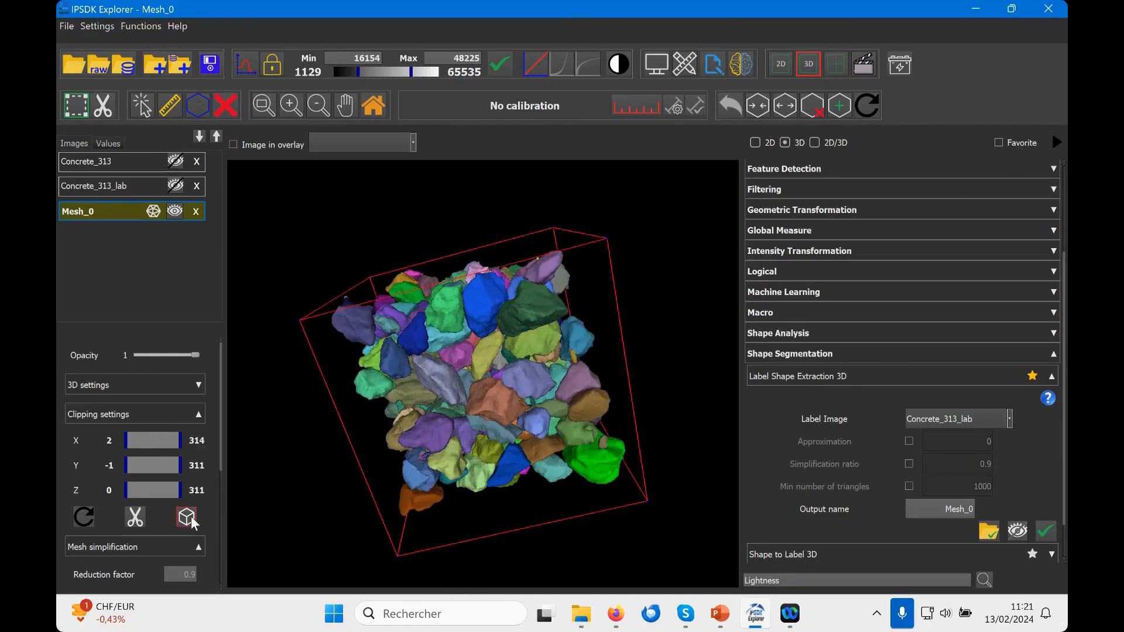
left_click(187, 517)
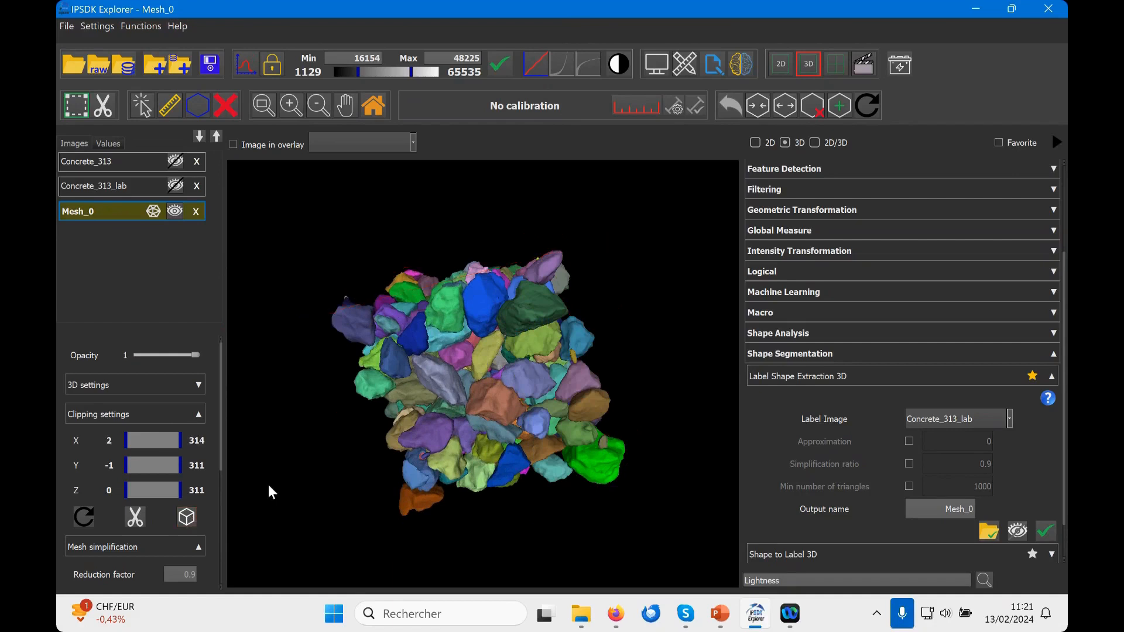
left_click(196, 413)
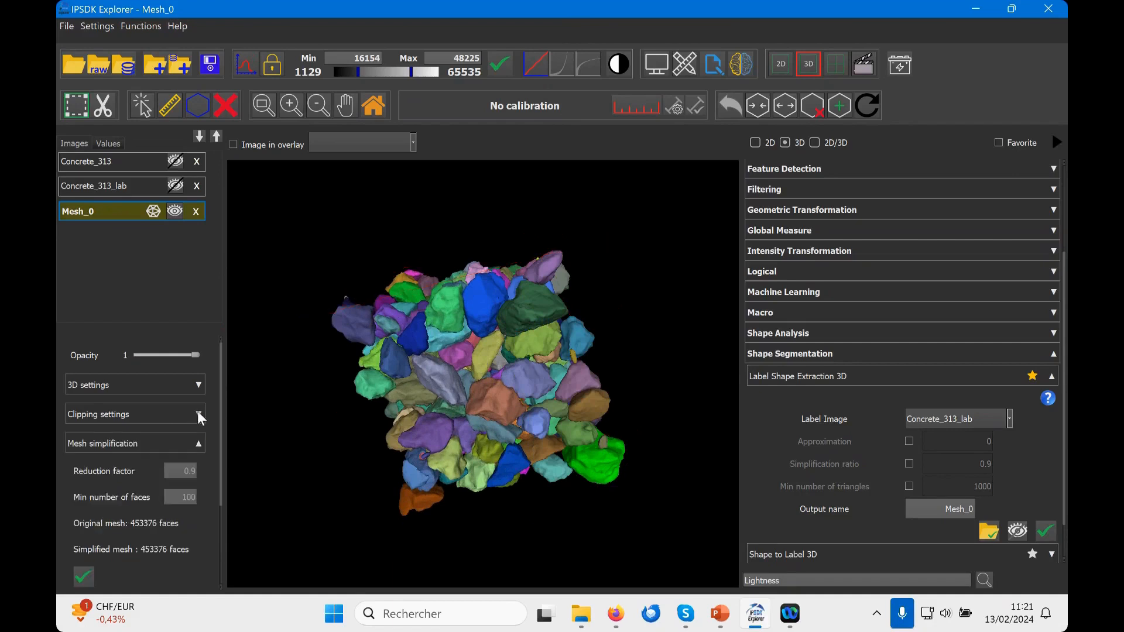
Step: Simplify the mesh with a reduction factor of 0.9 and a minimum of 100 faces, and collapse the simplification settings
scroll(160, 466, "down", 3)
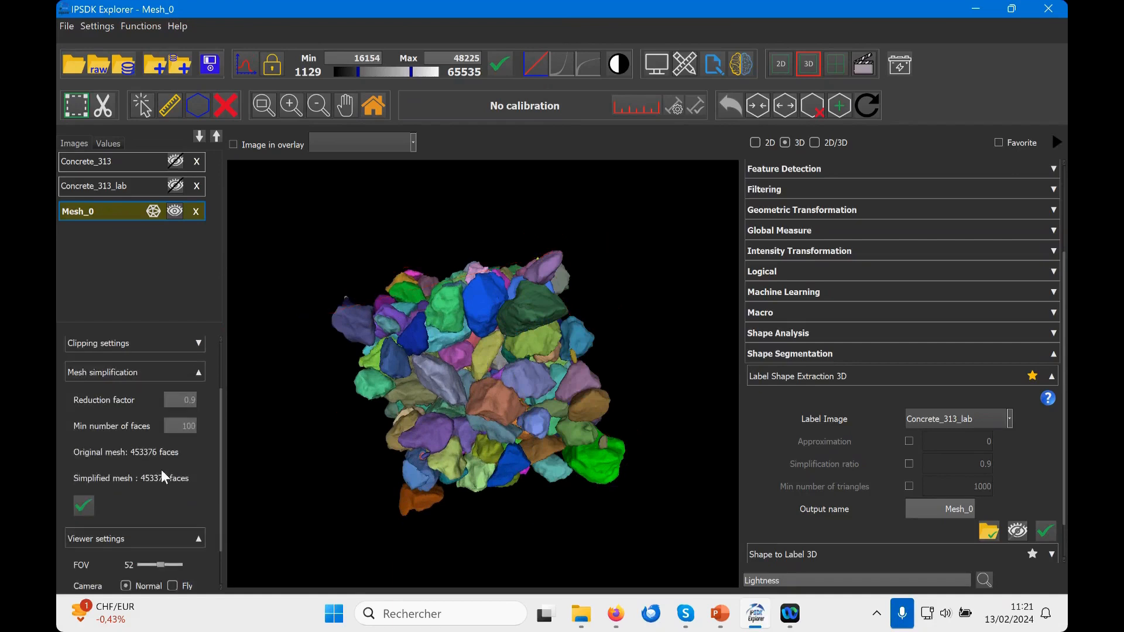
left_click(174, 401)
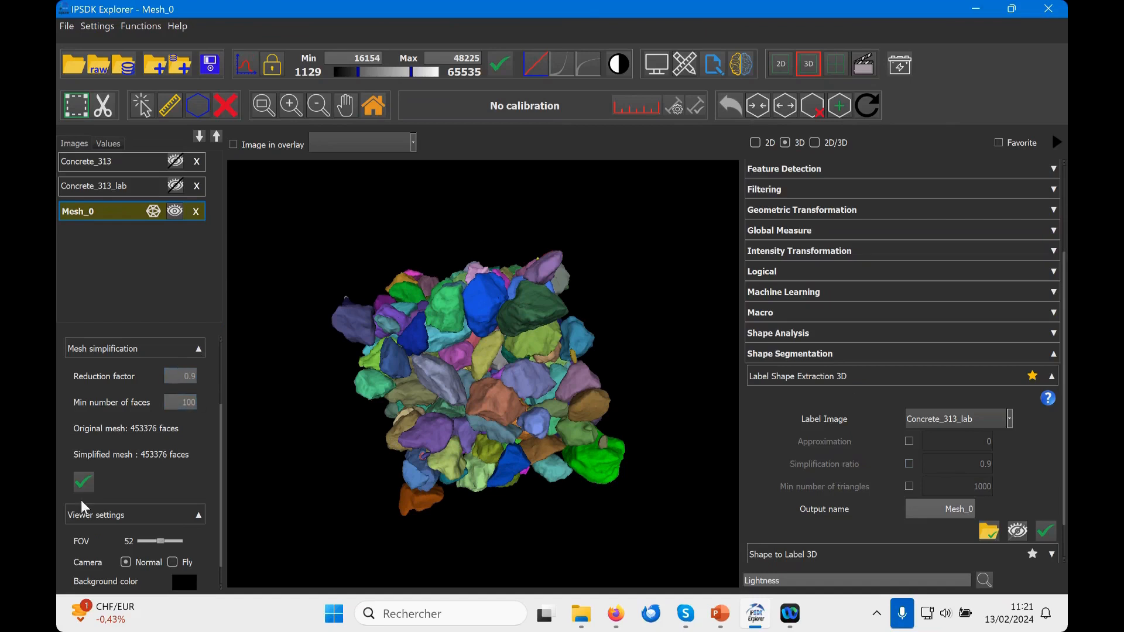
left_click(84, 481)
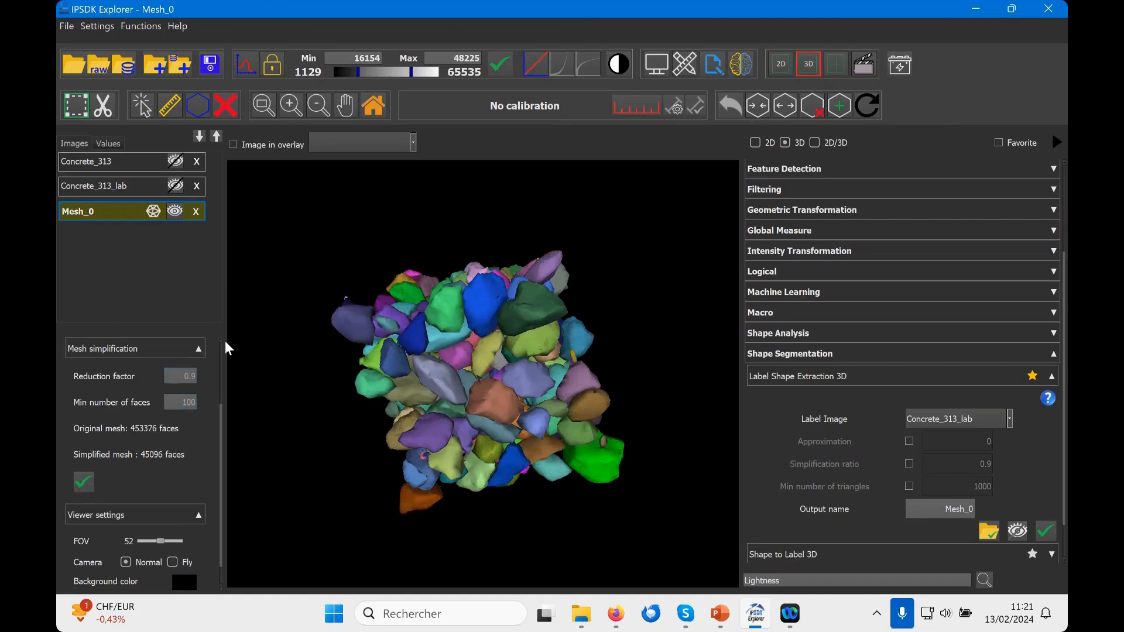
left_click(195, 348)
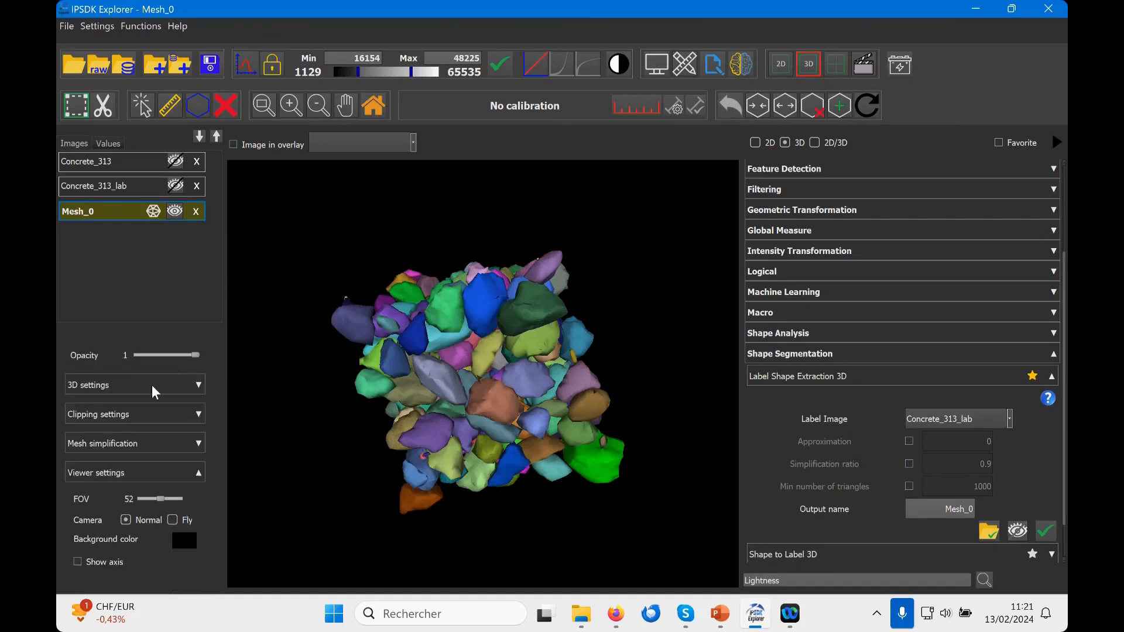
Step: Turn on the wireframe overlay to examine the simplified mesh's triangles, and collapse the 3D settings
left_click(198, 385)
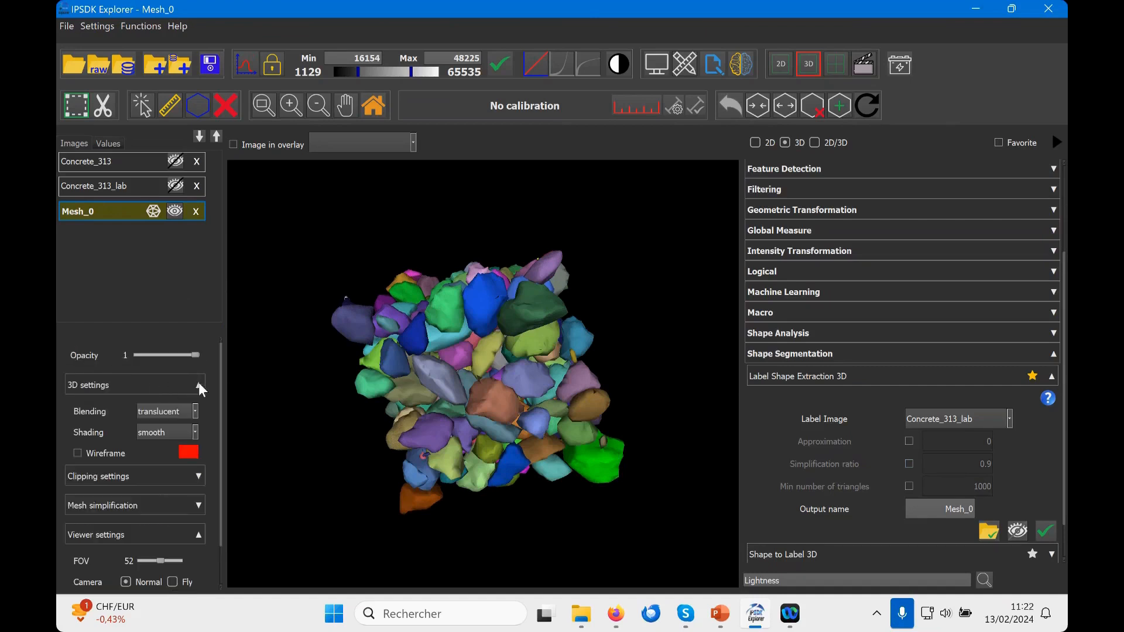
left_click(78, 453)
scroll(476, 397, "up", 10)
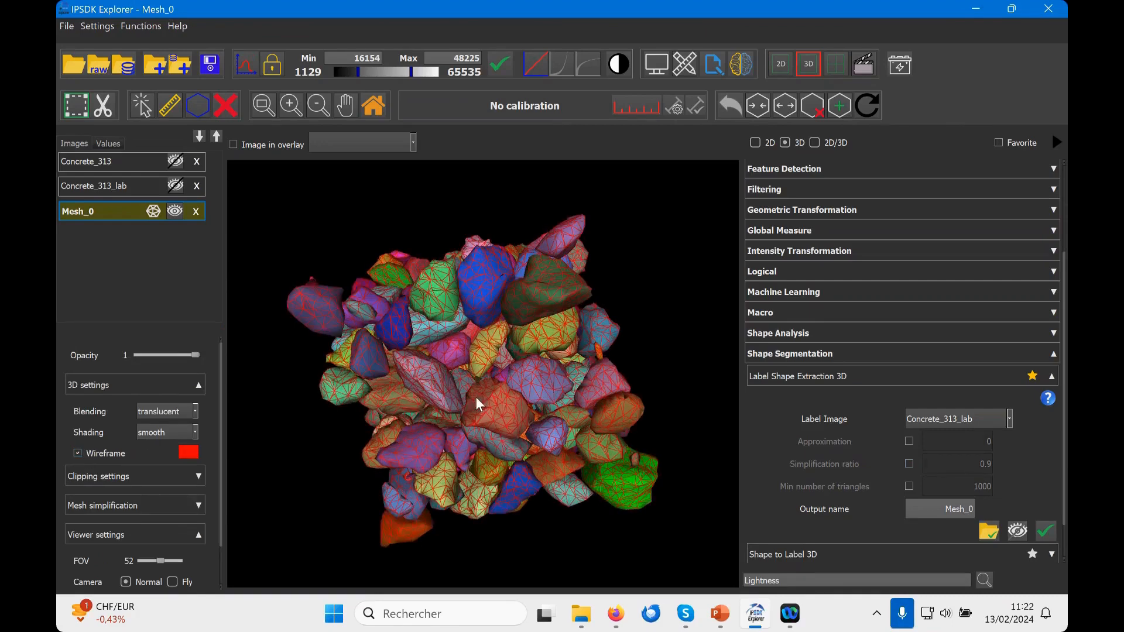
scroll(541, 398, "down", 8)
left_click(199, 384)
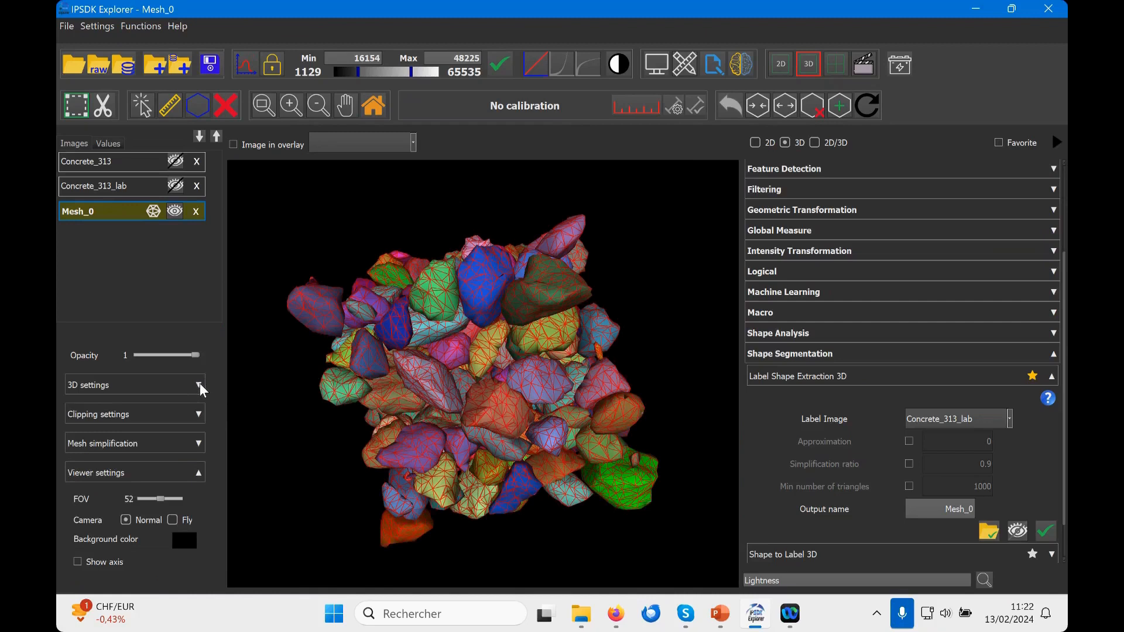
Step: Check the save options available for Mesh_0 without choosing one, and collapse the Label Shape Extraction 3D function
right_click(107, 214)
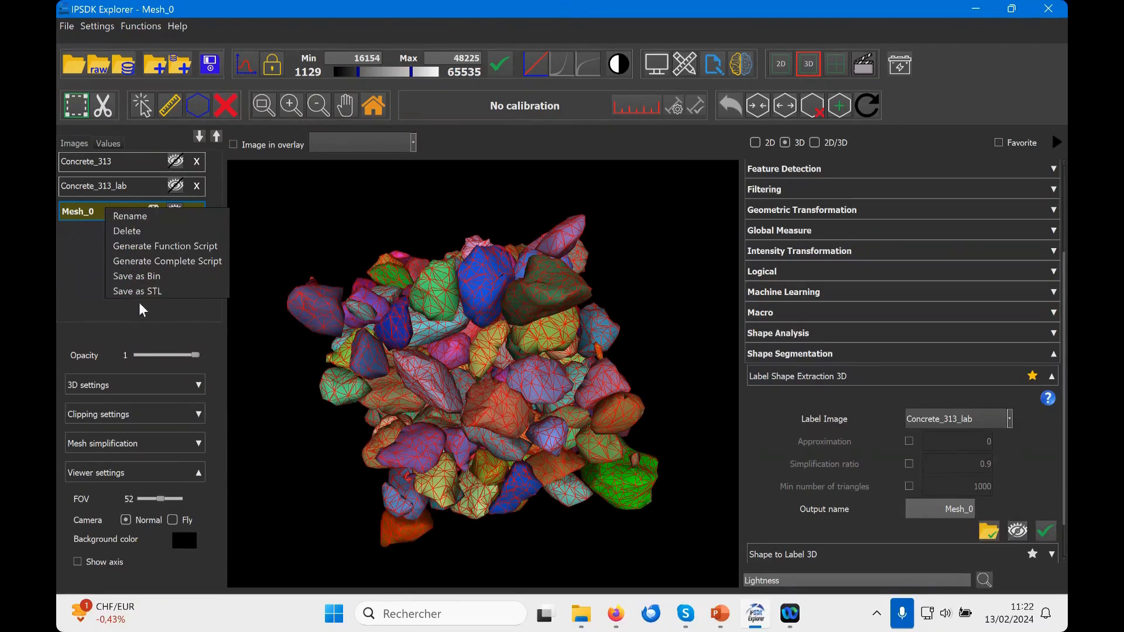
left_click(87, 256)
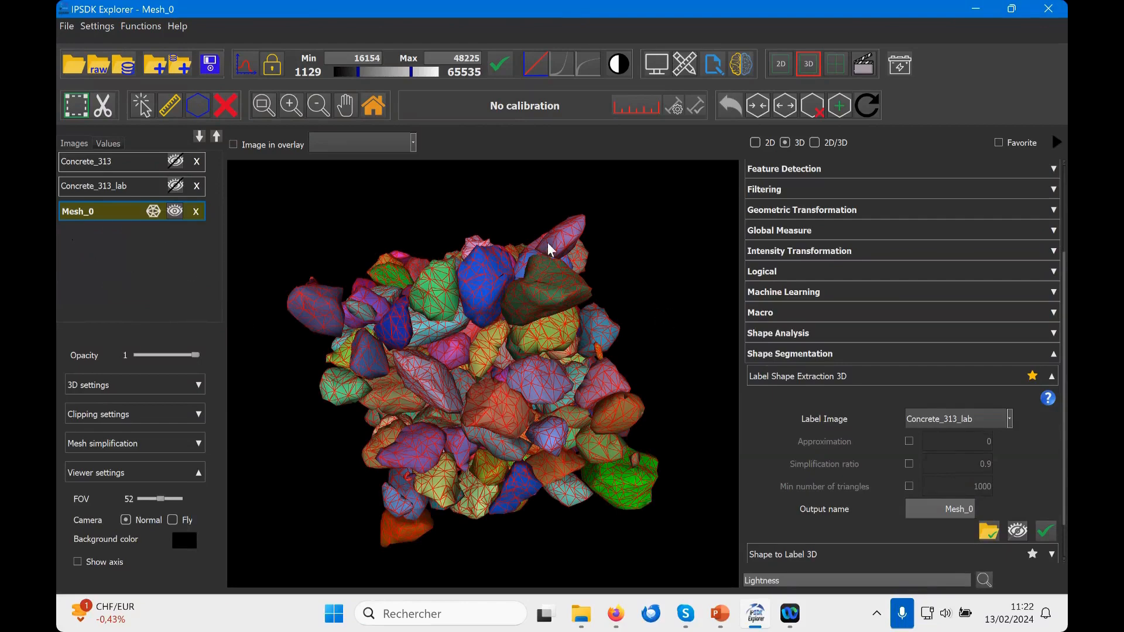
left_click(799, 375)
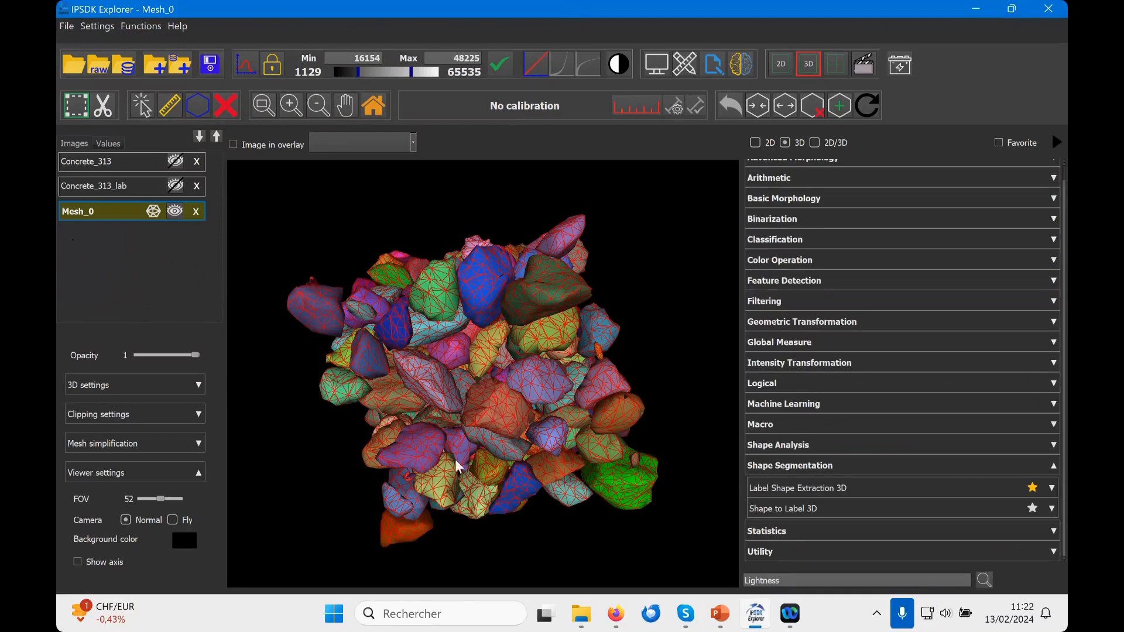
Step: Turn off the mesh's wireframe overlay and collapse its 3D settings
left_click(113, 391)
left_click(82, 452)
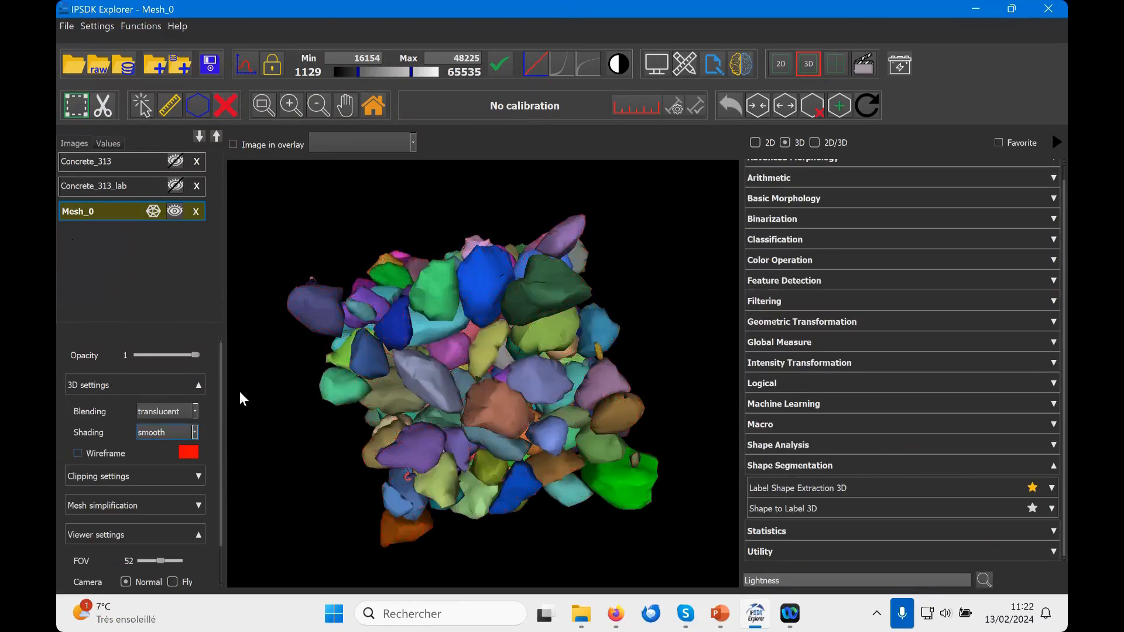
left_click(199, 386)
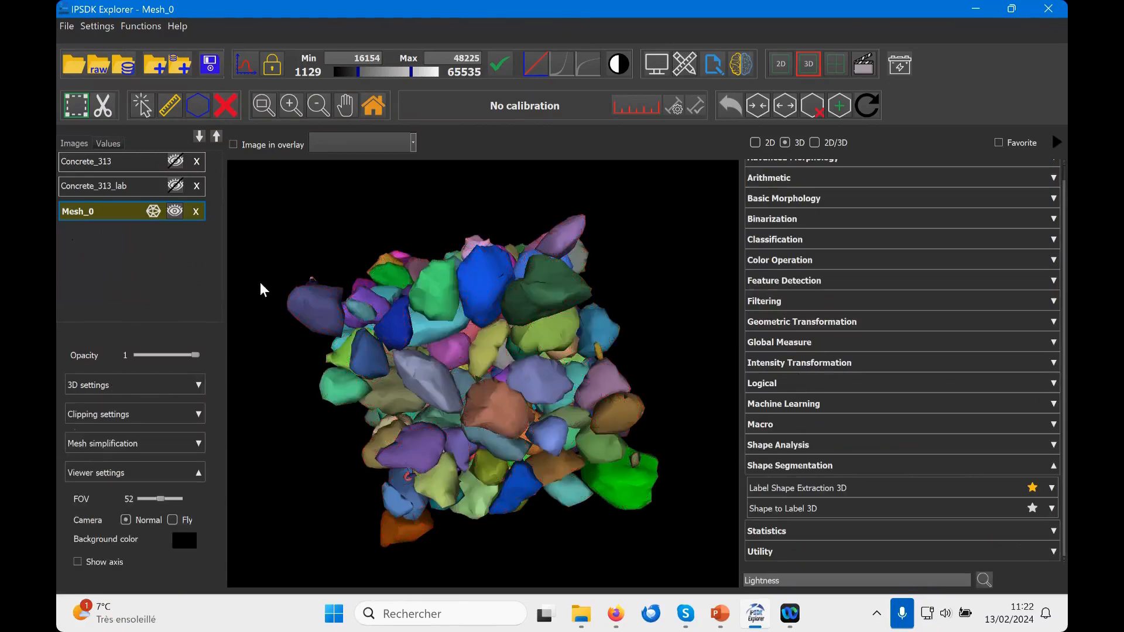
Step: Display the Concrete_313 volume in the 3D view and show Mesh_0 together with it
left_click(175, 210)
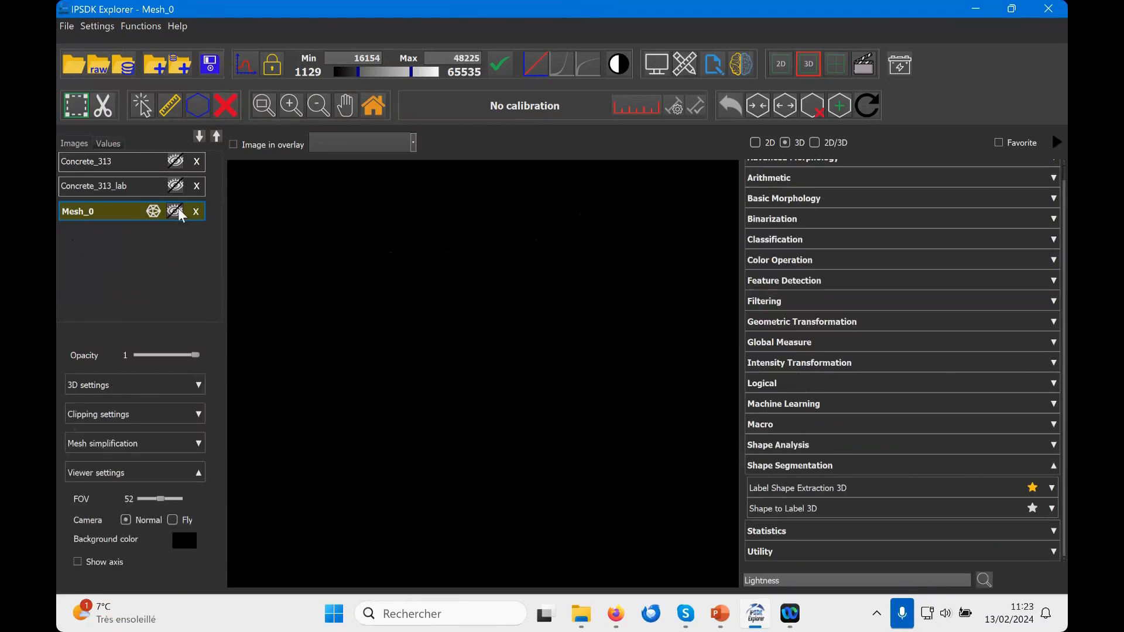
left_click(175, 162)
scroll(448, 350, "down", 4)
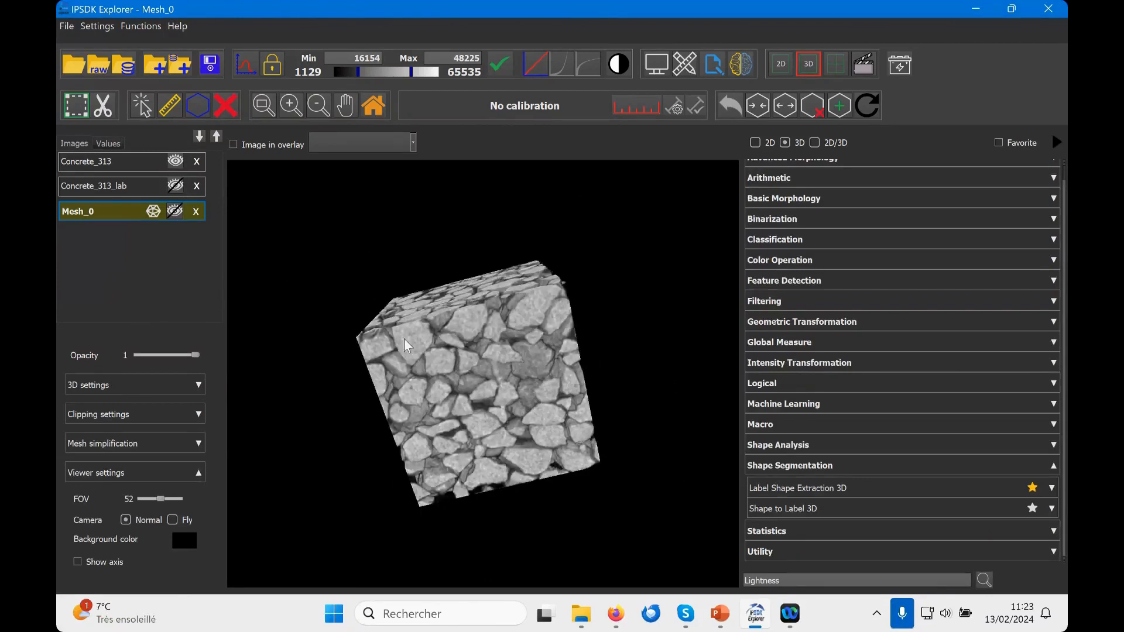
left_click_drag(404, 338, 458, 324)
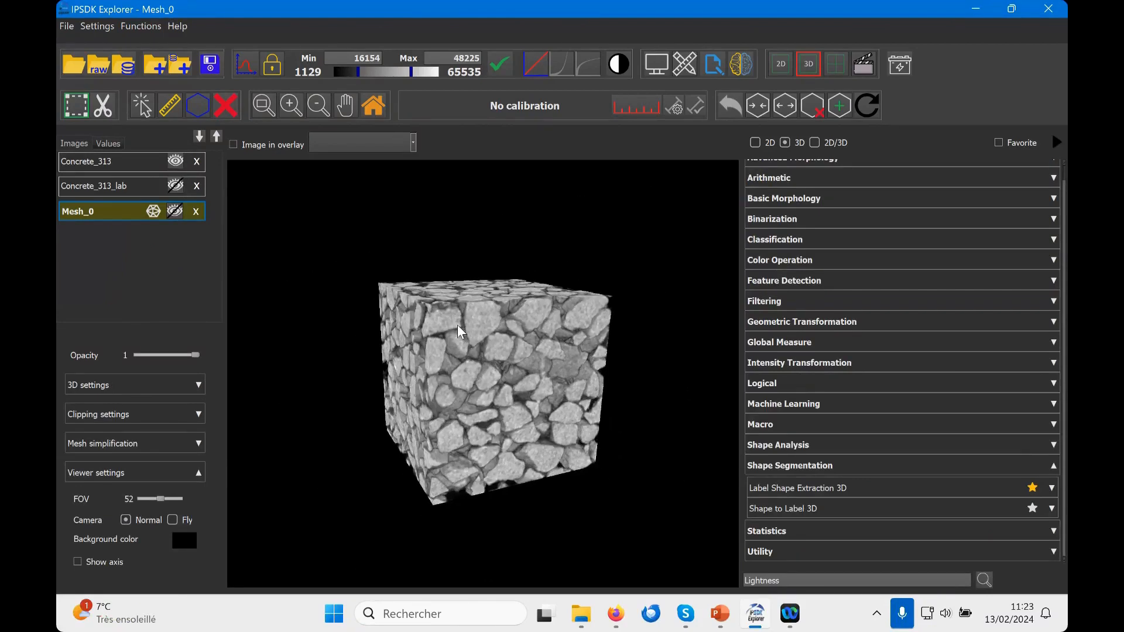
left_click(175, 211)
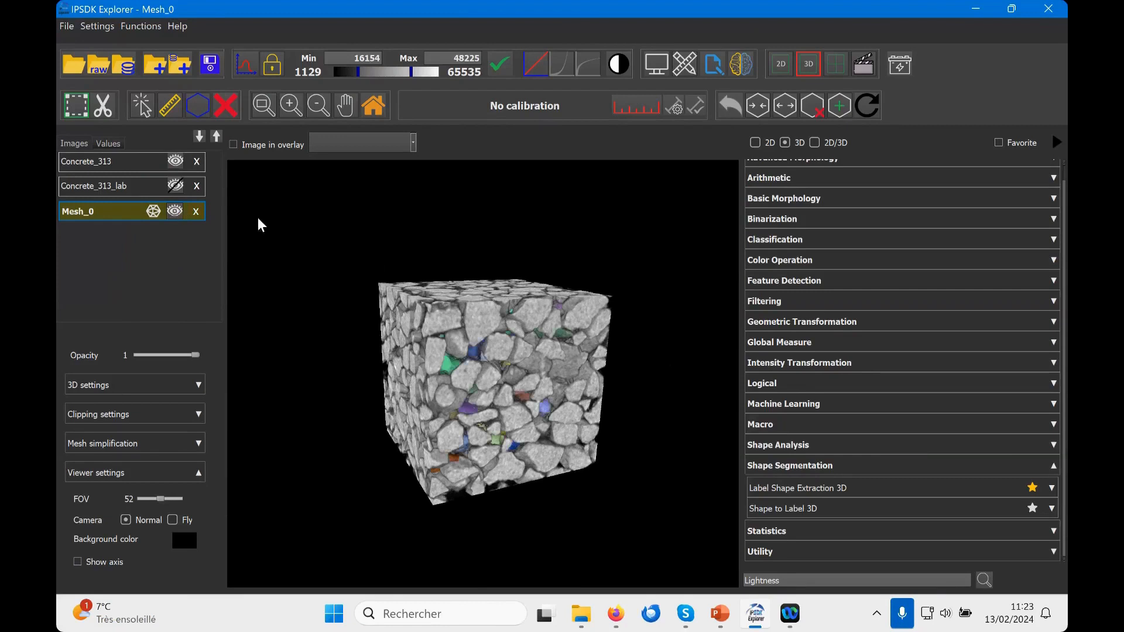
Step: Clip the Concrete_313 volume along Z to a maximum of about 183 to expose the mesh aggregates above it
left_click(140, 162)
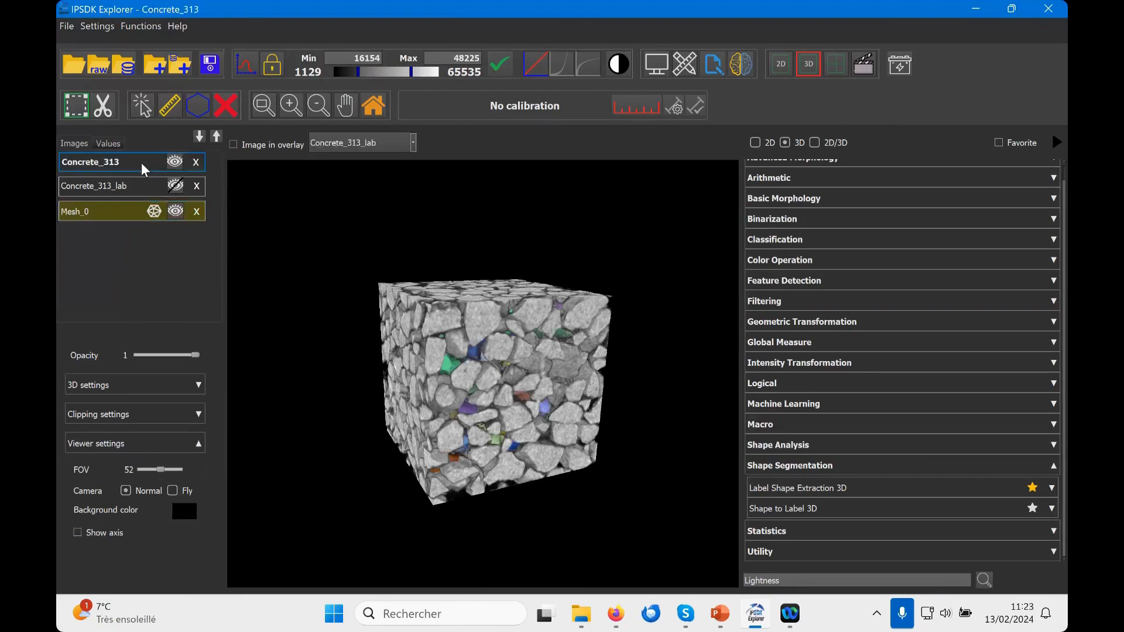
left_click(197, 414)
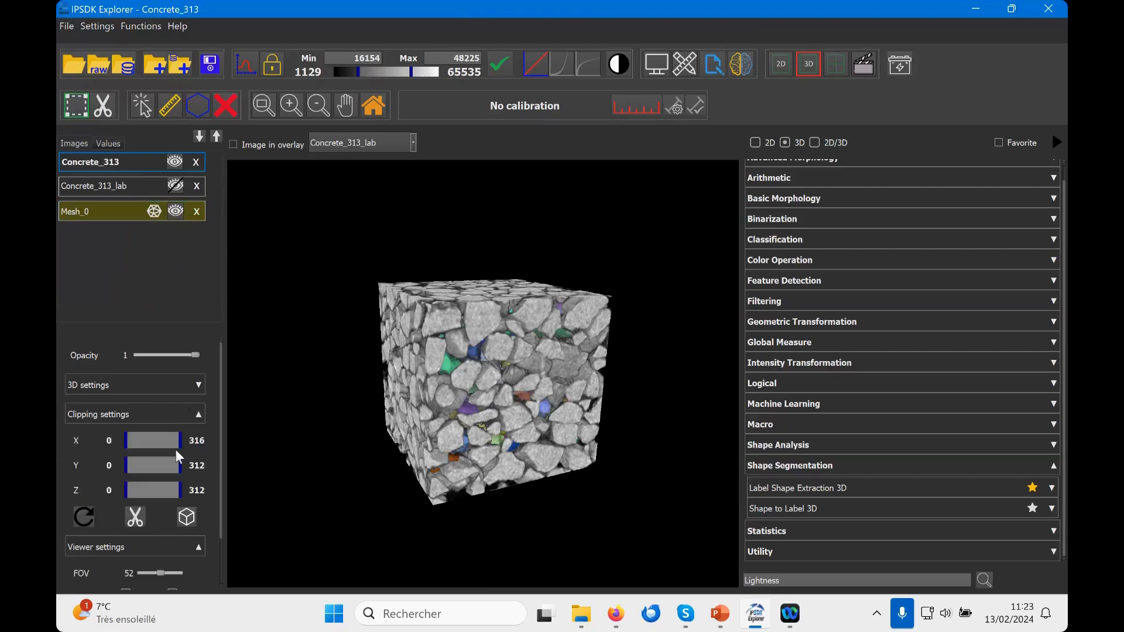
left_click_drag(179, 464, 178, 440)
mouse_move(179, 489)
left_mouse_down()
mouse_move(146, 488)
mouse_move(158, 488)
left_mouse_up()
scroll(481, 414, "up", 2)
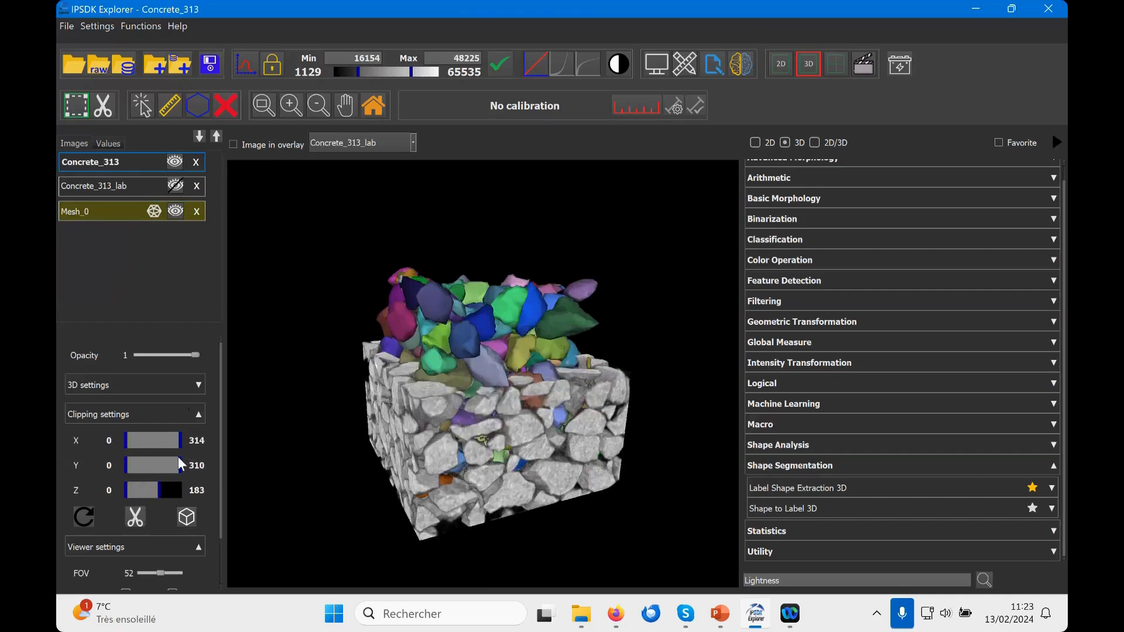
Step: Reorder the image list so that Concrete_313 sits between Concrete_313_lab and Mesh_0
left_click(201, 135)
left_click(200, 136)
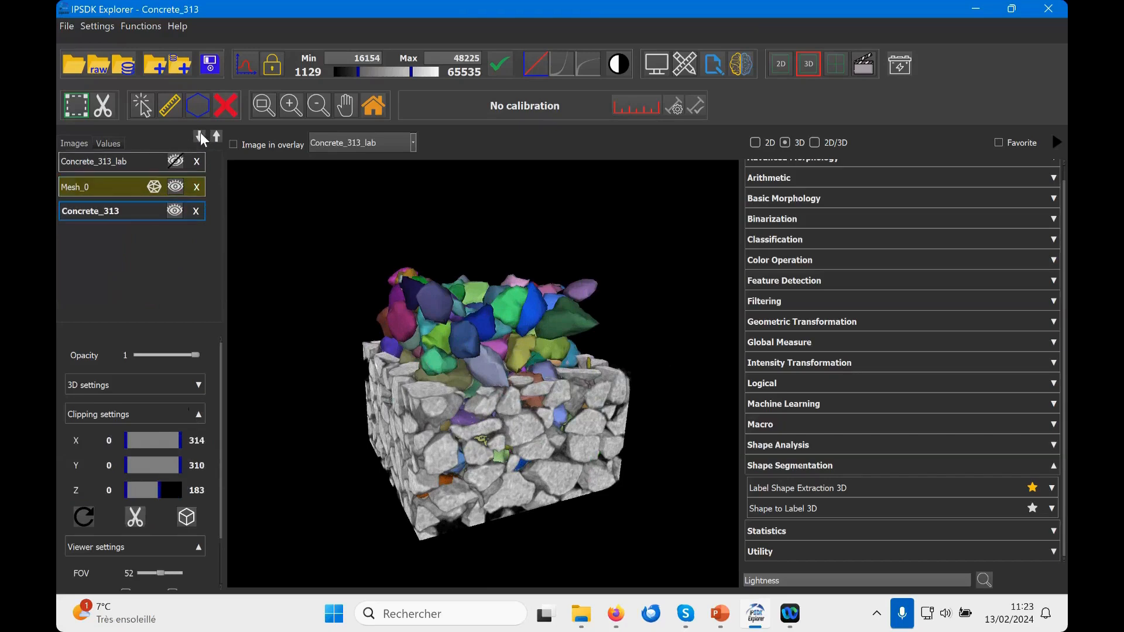
left_click(217, 136)
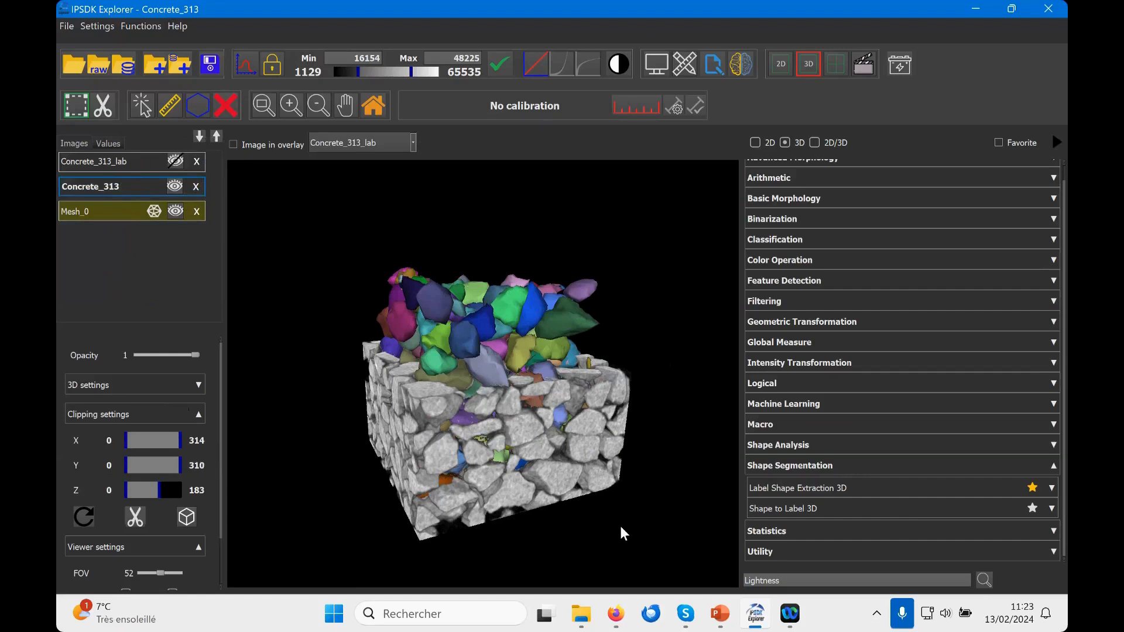
Step: Check the 3D view's option for copying the rendering to the clipboard and dismiss it
right_click(519, 382)
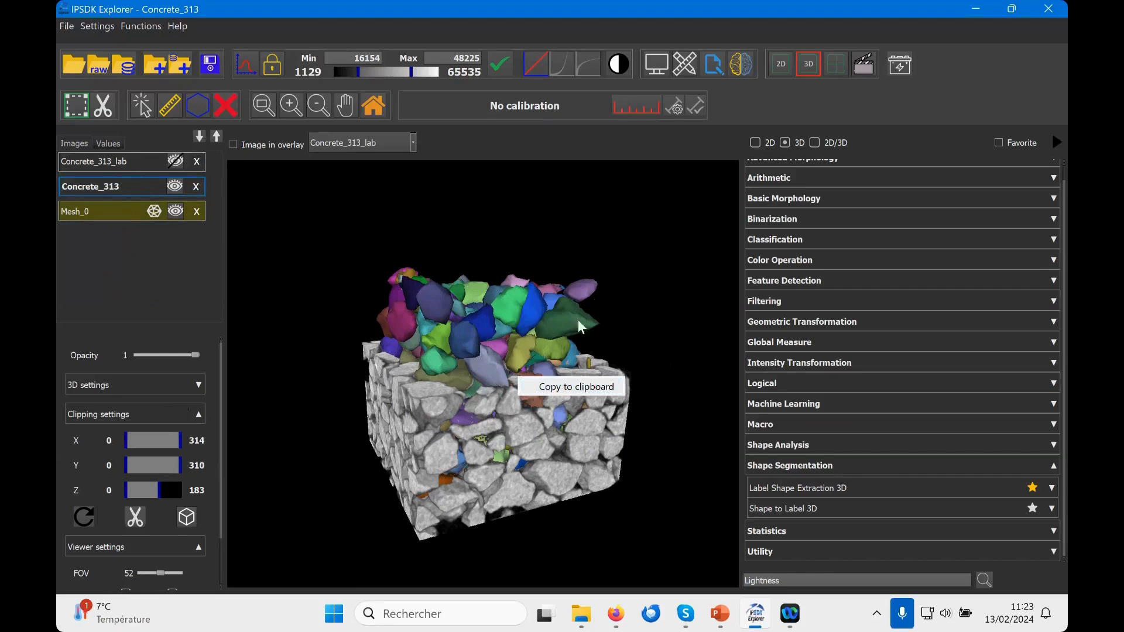
left_click(599, 291)
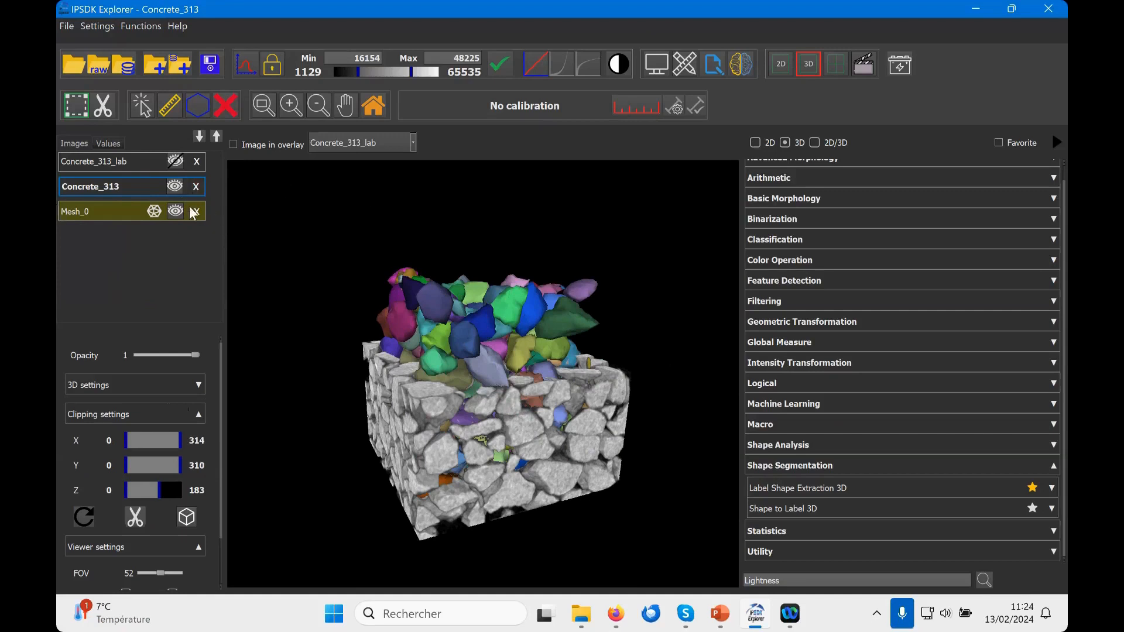
Step: Restore the Concrete_313 volume's Z clipping to its full range, with a maximum of 310
left_click(198, 415)
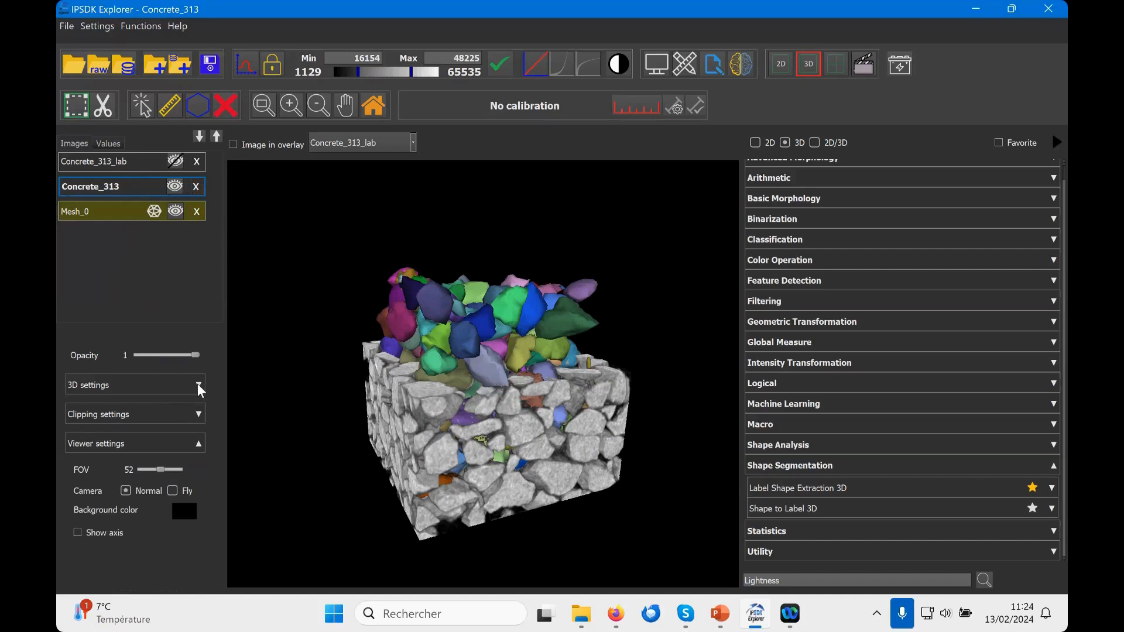
left_click(199, 411)
left_click_drag(159, 488, 252, 504)
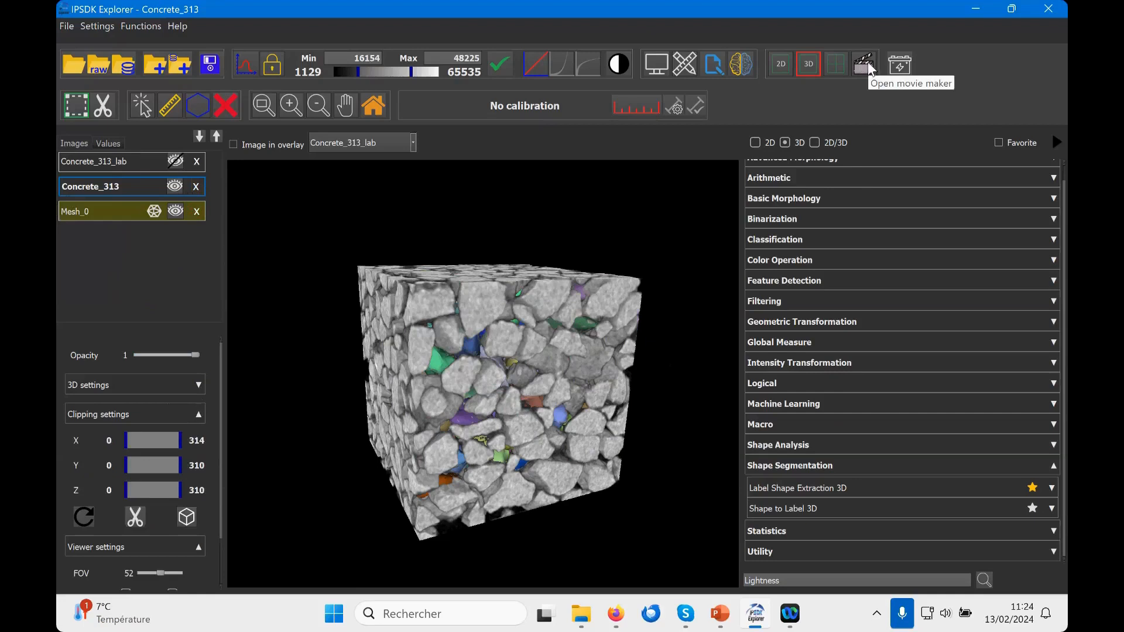
Step: Hide the function list, open the movie maker and add a keyframe of the current view at 0 s
left_click(1057, 143)
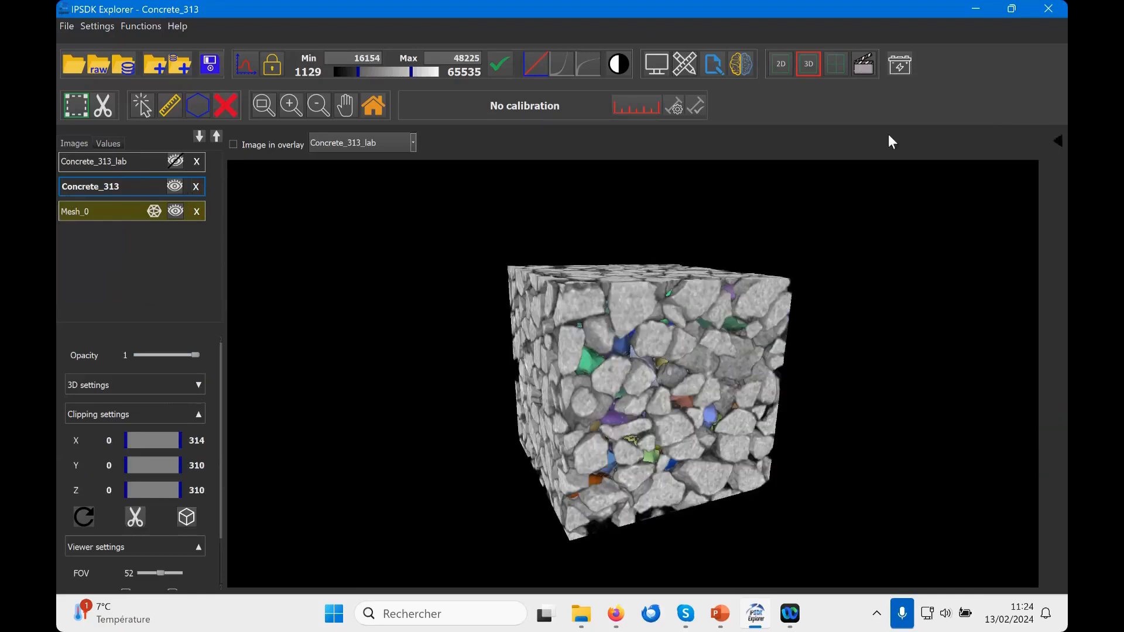
left_click(859, 63)
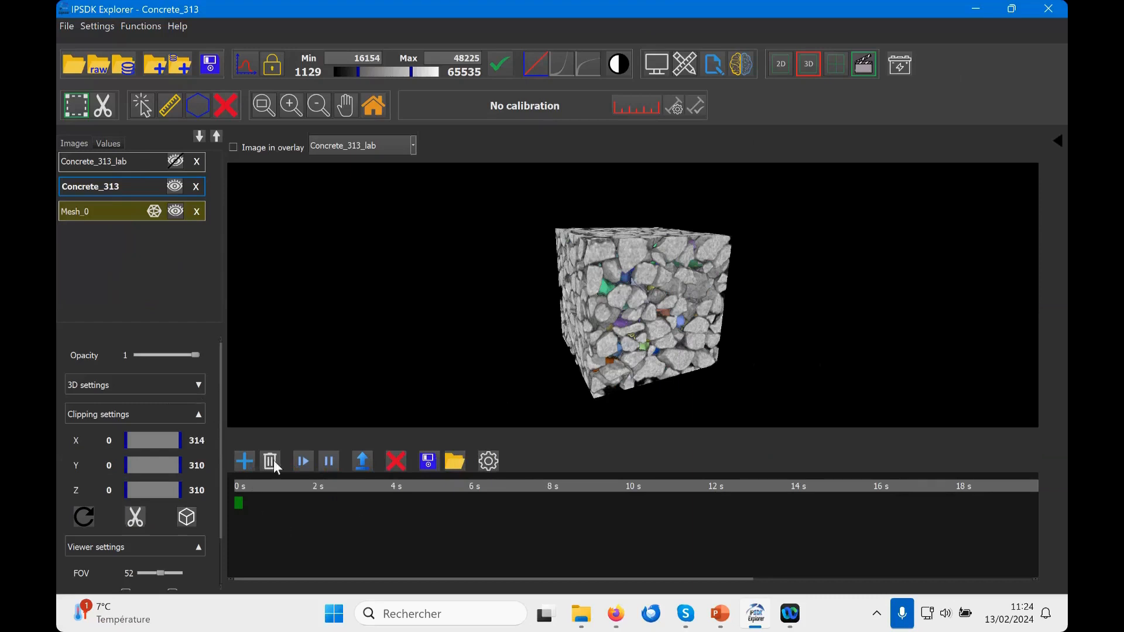
left_click(199, 412)
left_click(199, 414)
left_click(245, 462)
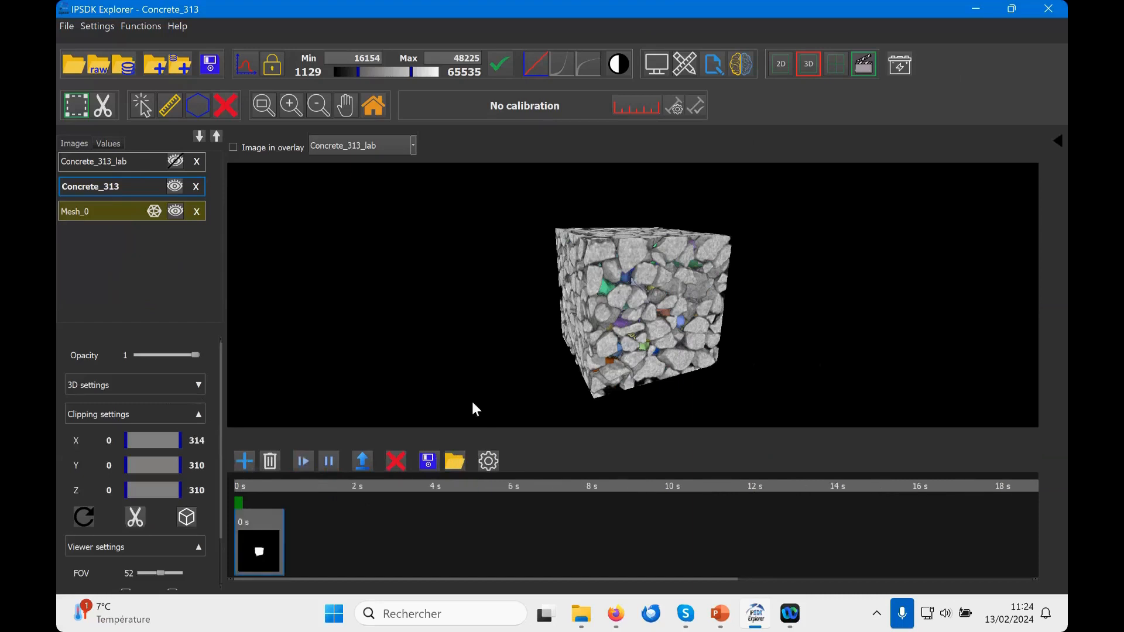
Step: Turn the volume to a closer front view, lower its Z clipping maximum to 183 and add a keyframe at 1 s
left_click_drag(653, 313, 581, 312)
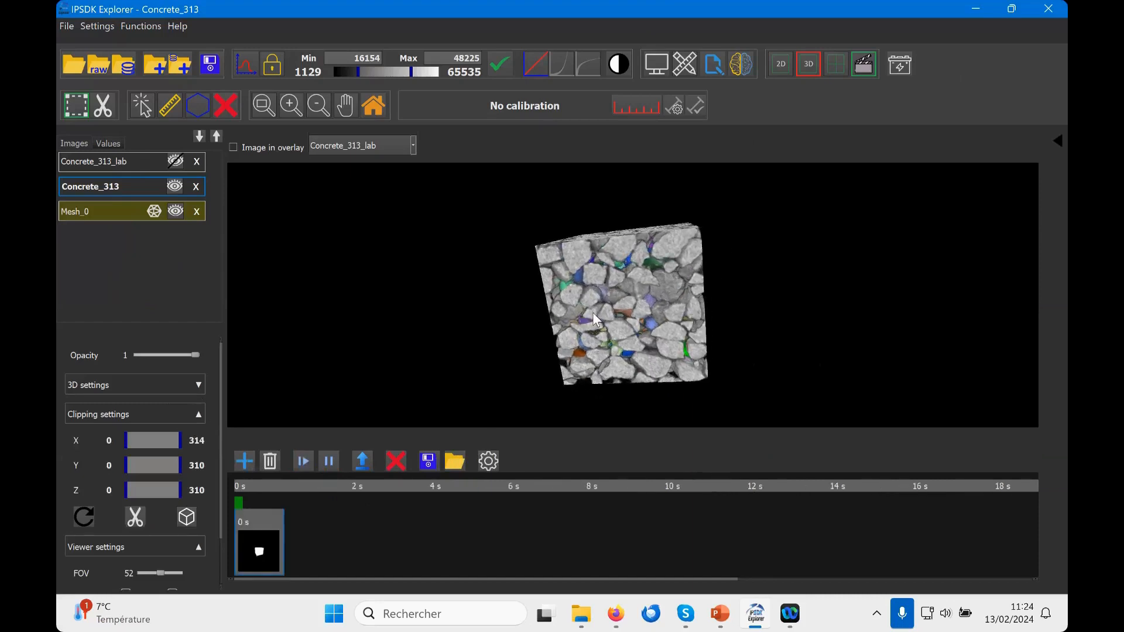
scroll(593, 312, "up", 3)
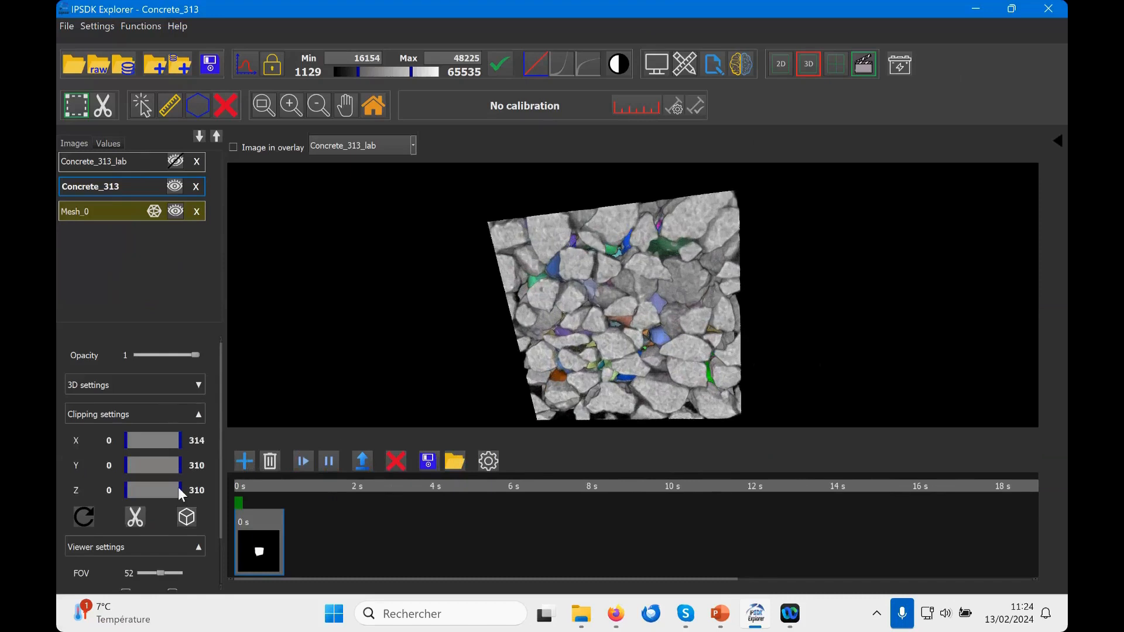
left_click_drag(181, 491, 158, 490)
left_click(248, 463)
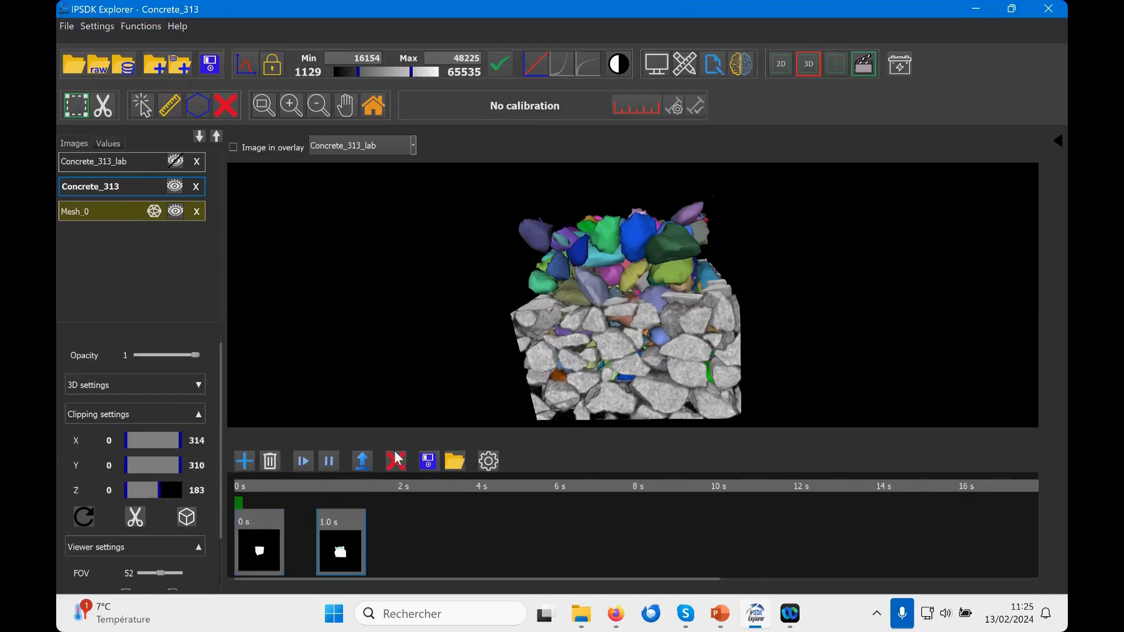
Step: Lower the volume's Z clipping maximum to 1, rotate and enlarge the exposed mesh, and add a keyframe at 2 s
left_click_drag(159, 488, 125, 486)
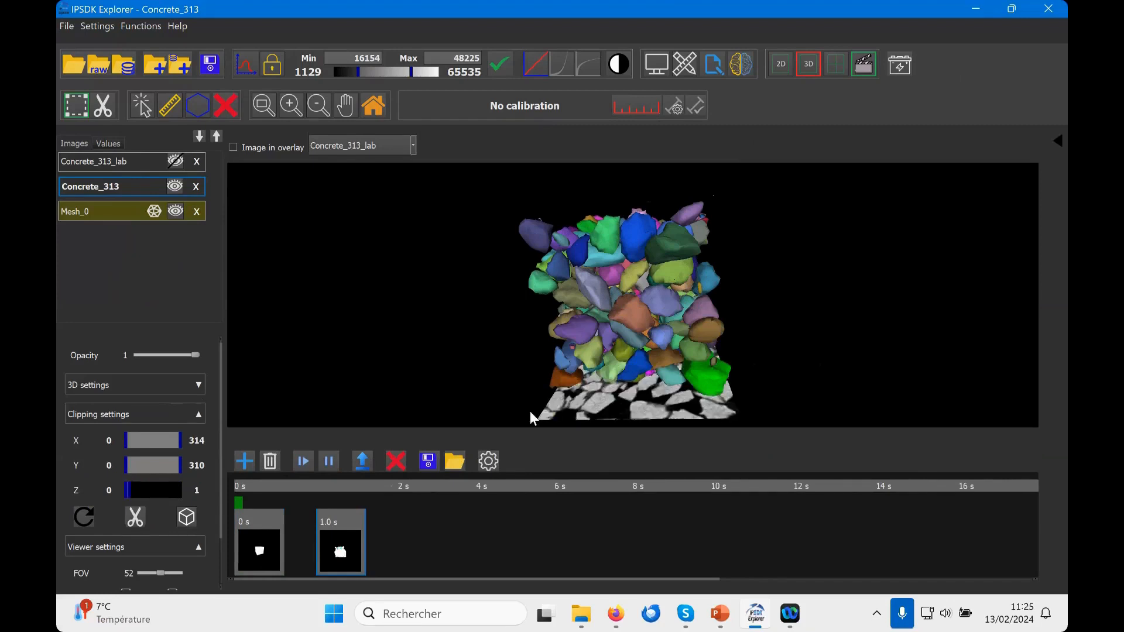
left_click_drag(632, 365, 644, 328)
scroll(644, 329, "up", 4)
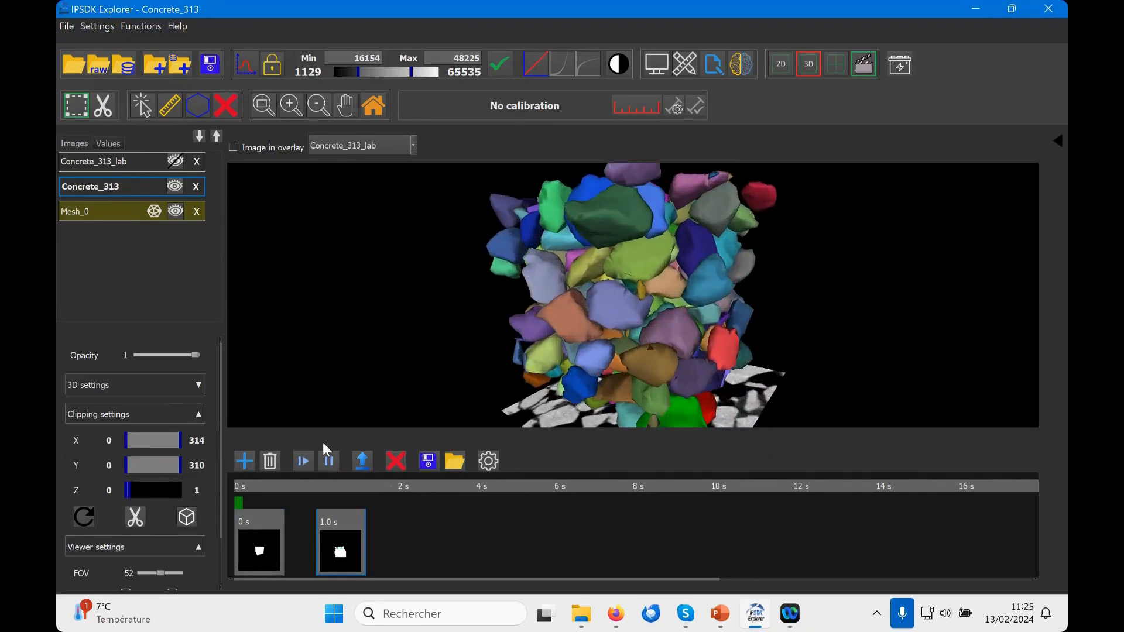
left_click(252, 455)
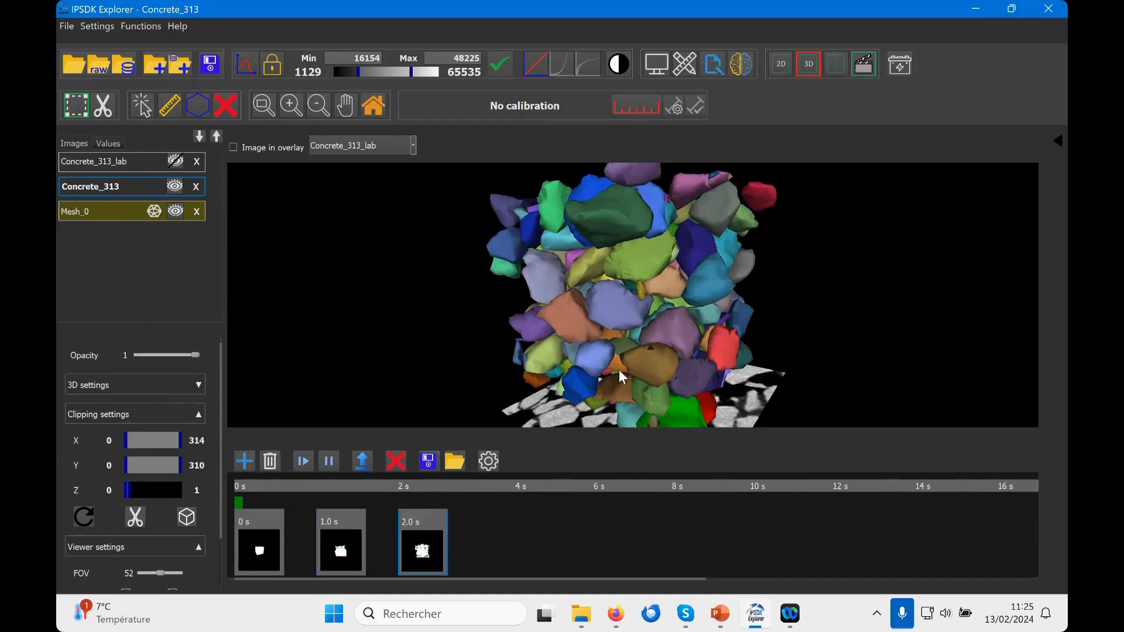
Step: Rotate the scene further, raise the volume's Z clipping maximum to 140 and add a keyframe at 3 s
left_click_drag(665, 340, 521, 347)
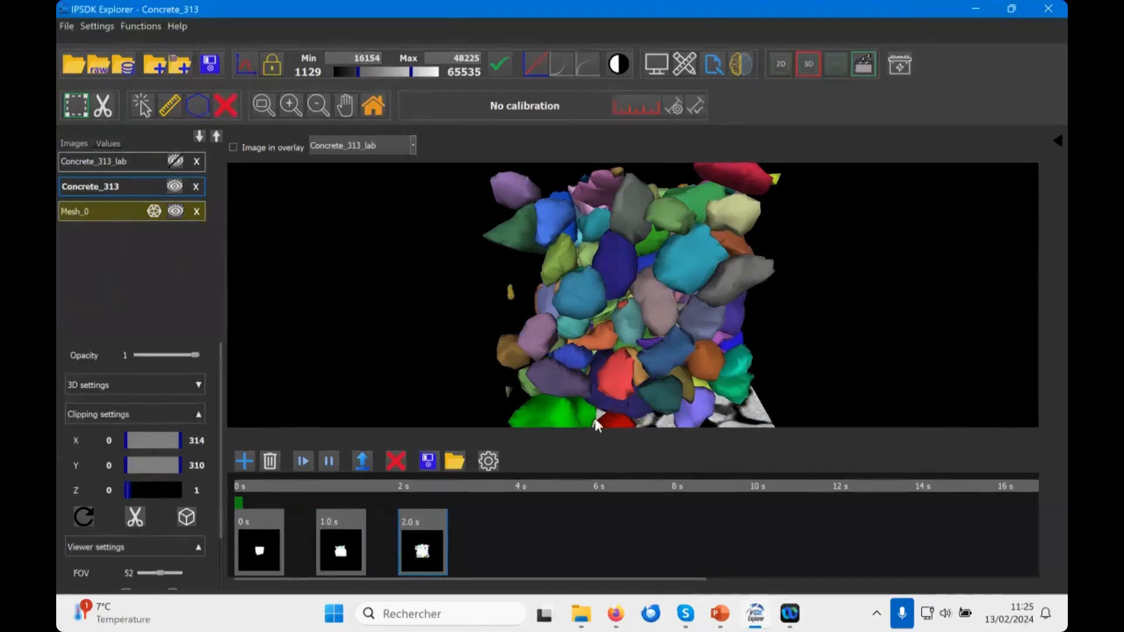
scroll(632, 342, "down", 2)
left_click_drag(129, 490, 151, 490)
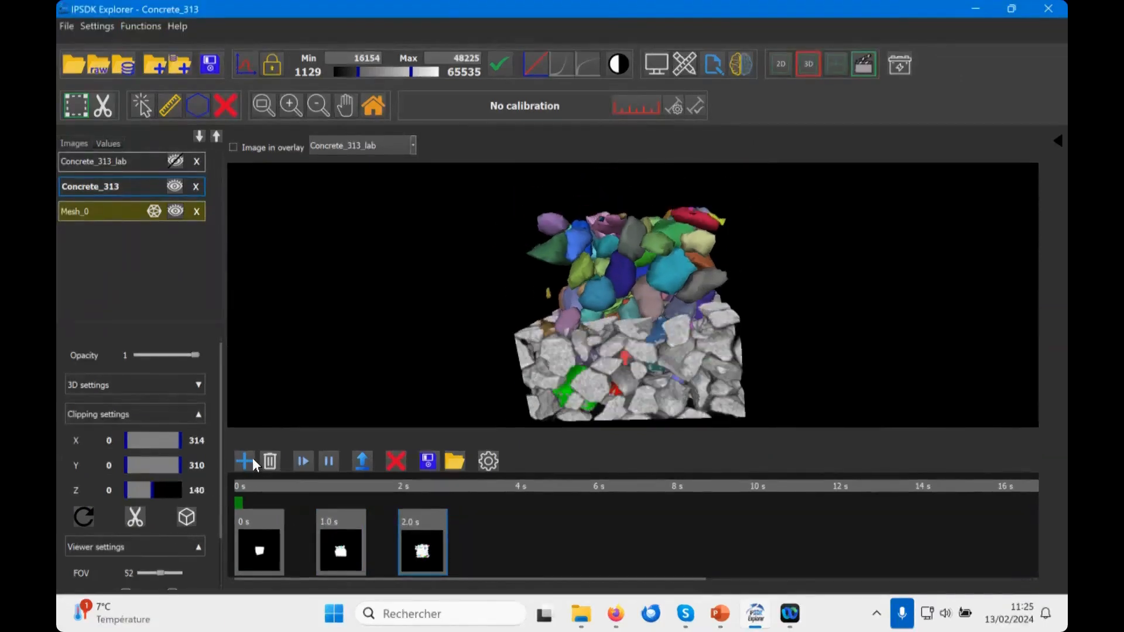
left_click(253, 459)
Step: Turn the scene to another side, restore the Z clipping maximum to 310 and add a keyframe at 4 s
left_click_drag(716, 332, 561, 344)
scroll(606, 325, "down", 2)
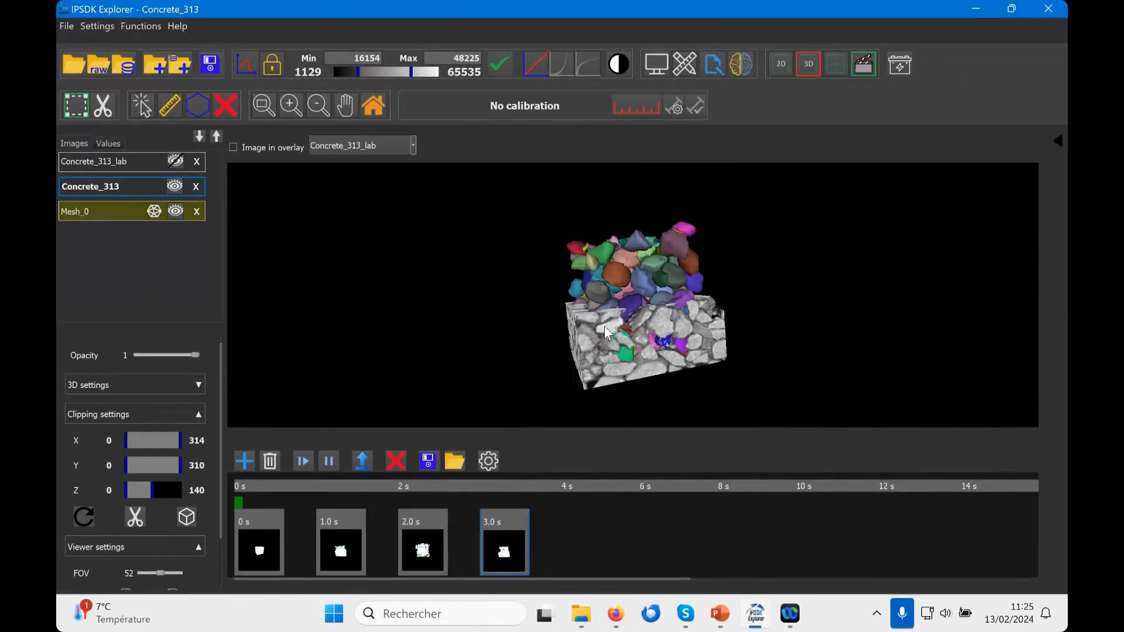
left_click_drag(153, 485, 181, 487)
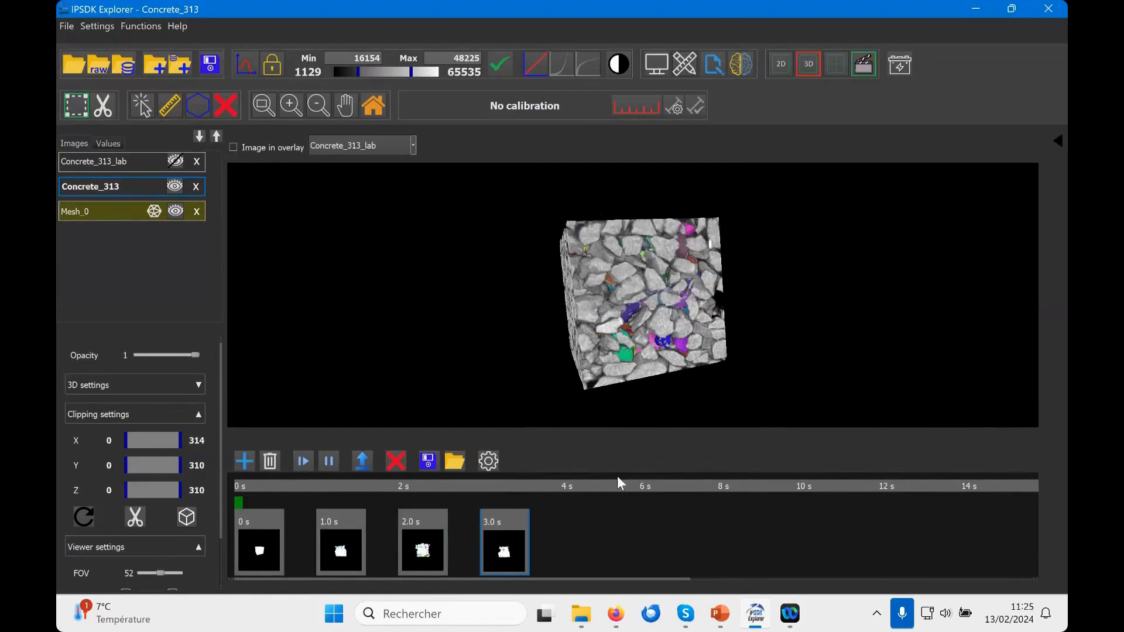
left_click(256, 461)
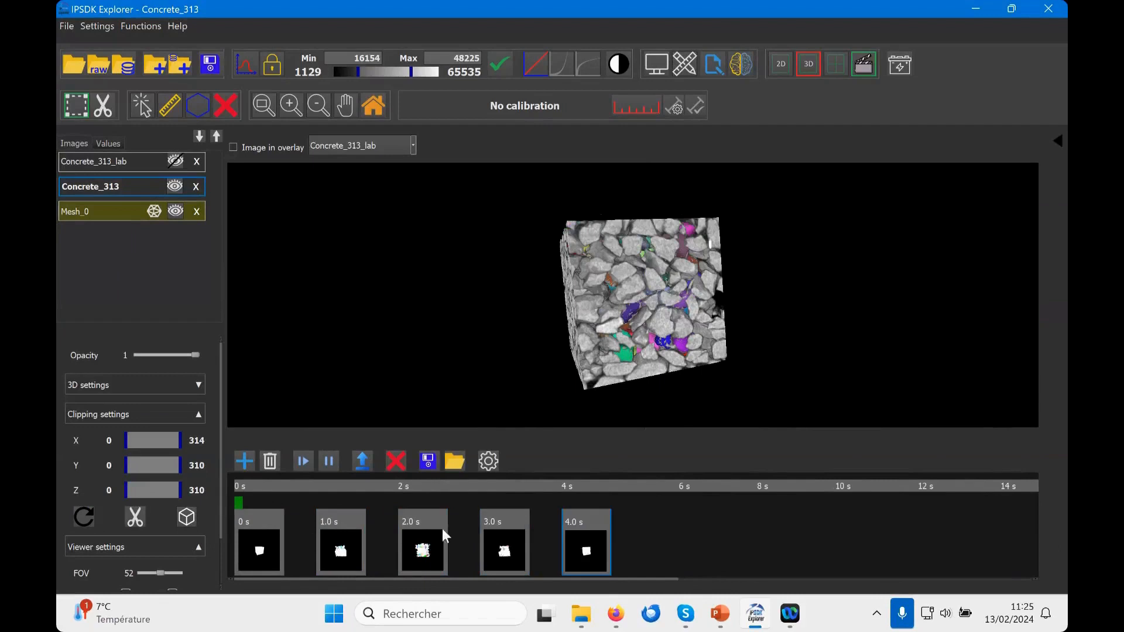
Step: Retime the movie's keyframes, moving the last to 4.7 s, the fourth to 3.3 s and the second to 1.1 s
left_click_drag(616, 518, 613, 521)
left_click_drag(492, 519, 508, 519)
left_click_drag(417, 521, 432, 518)
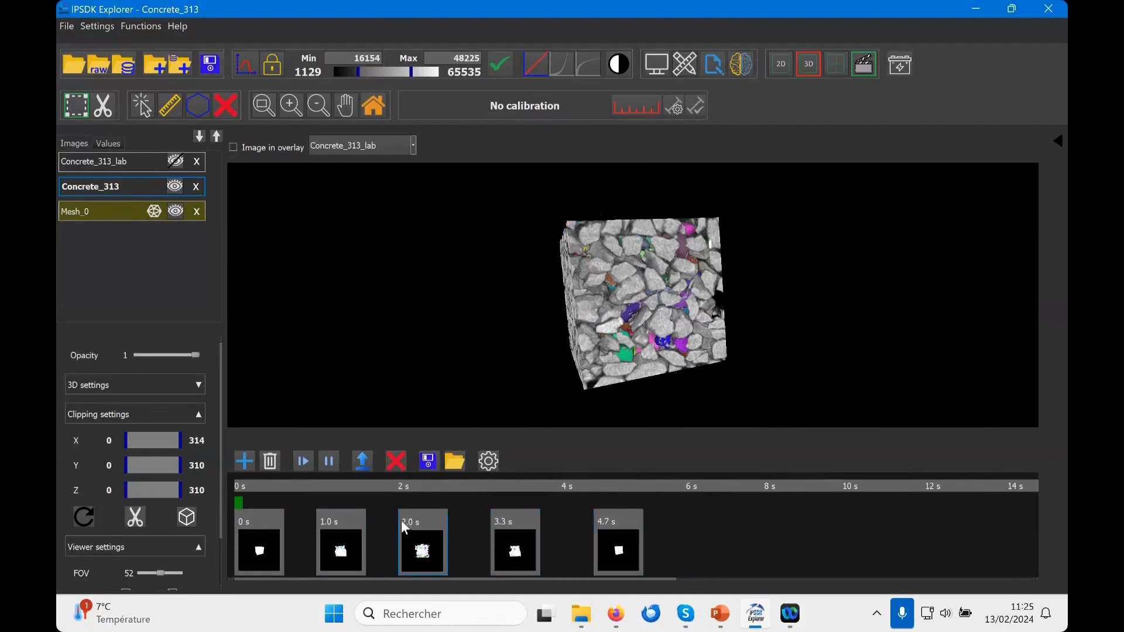
left_click_drag(342, 514, 367, 519)
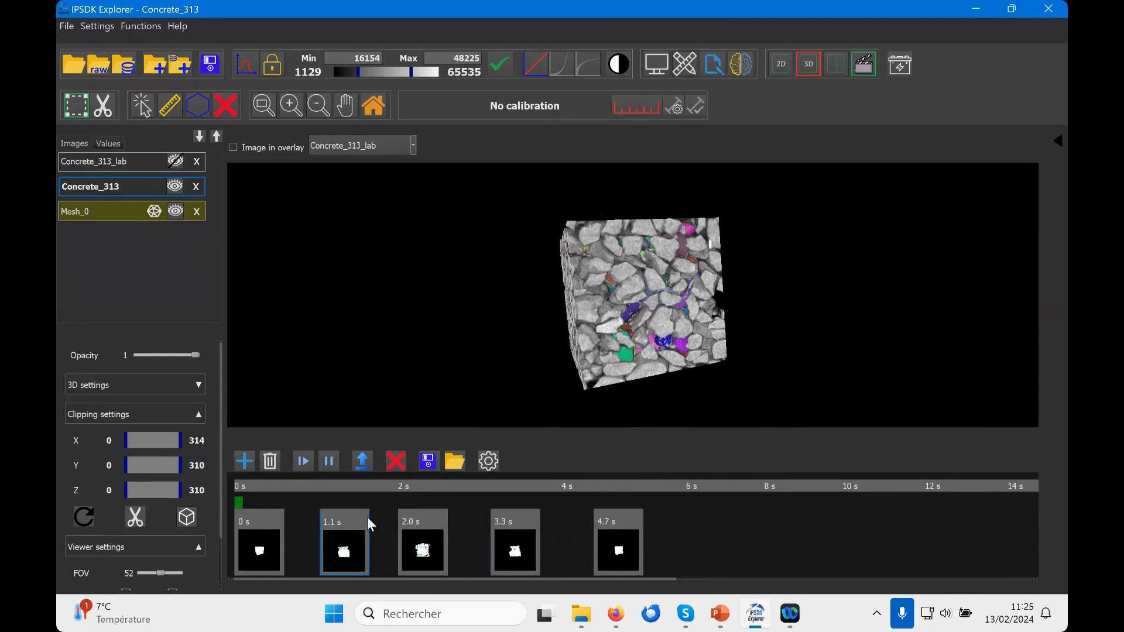
Step: Play the movie, check the file formats offered for its export and cancel saving
left_click(304, 460)
left_click(362, 466)
left_click(267, 464)
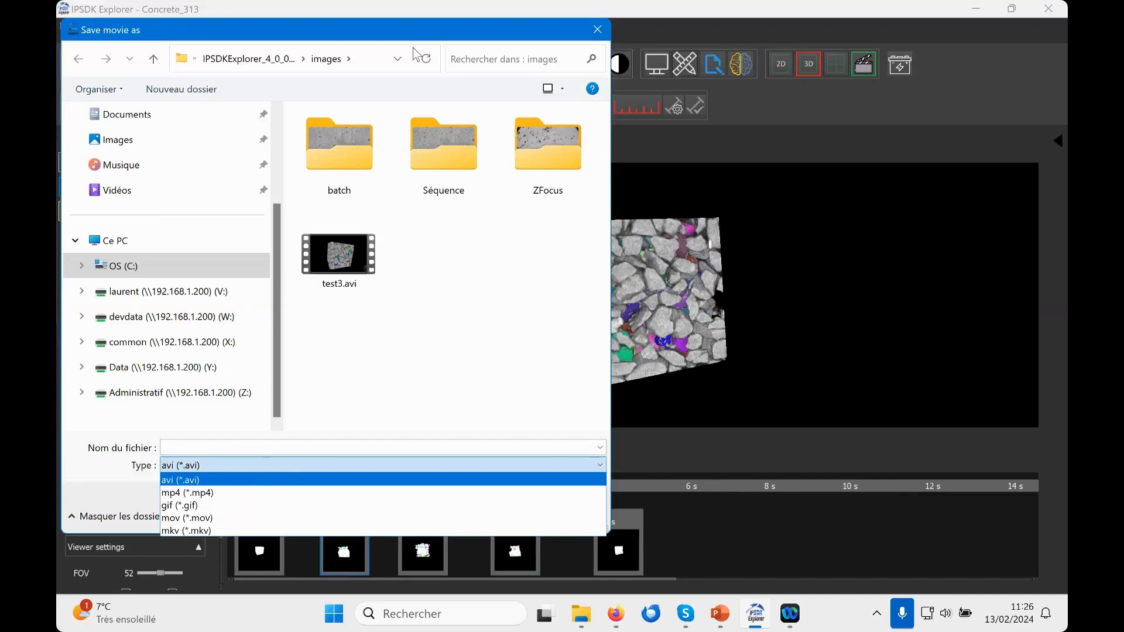
left_click(357, 16)
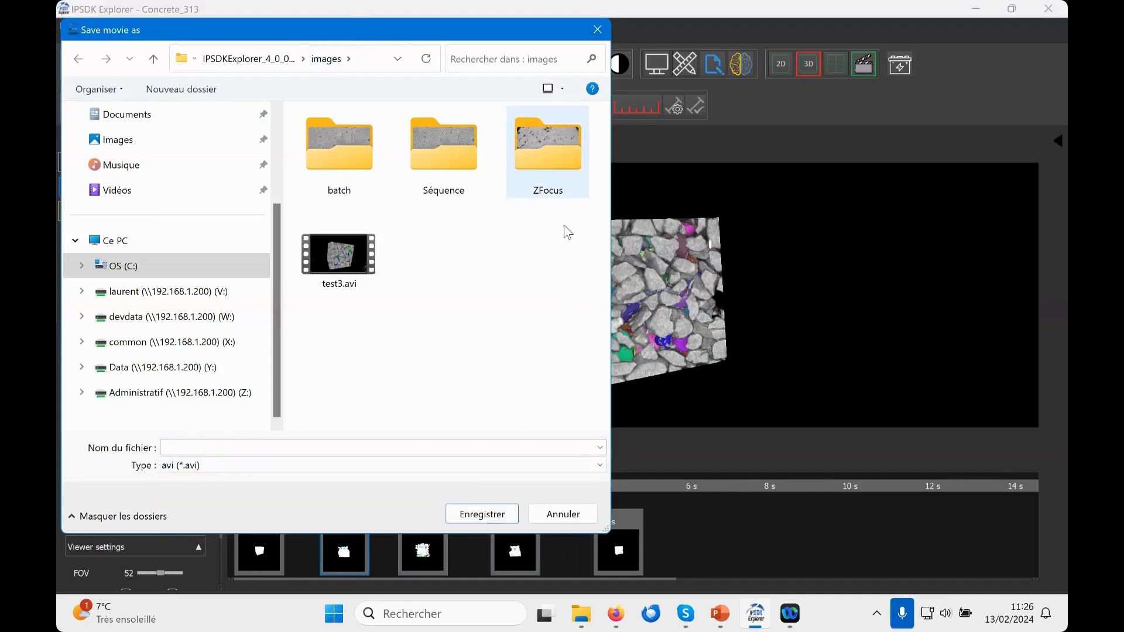
left_click(565, 514)
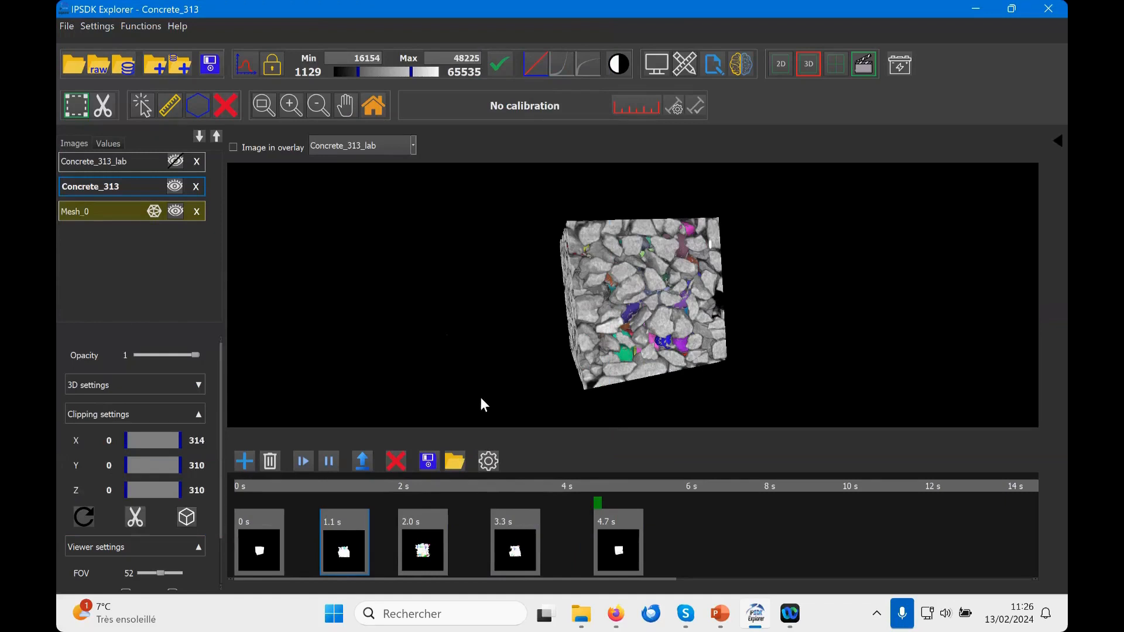
Step: Close the movie maker, collapse the clipping settings and briefly show the axes in the 3D view before hiding them again
left_click(869, 60)
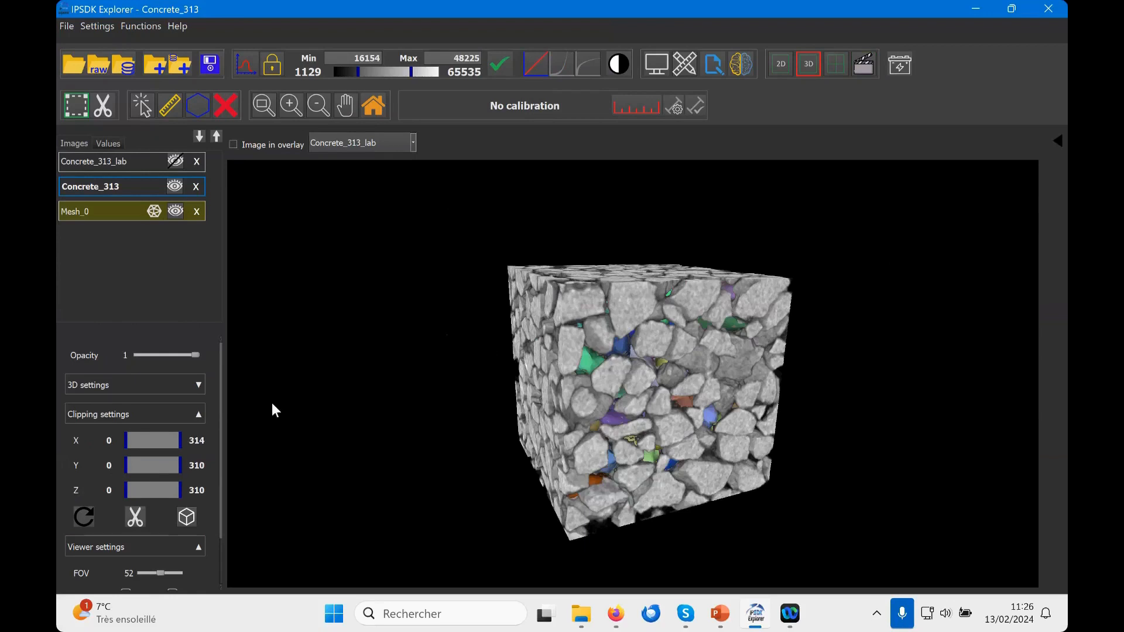
left_click(197, 414)
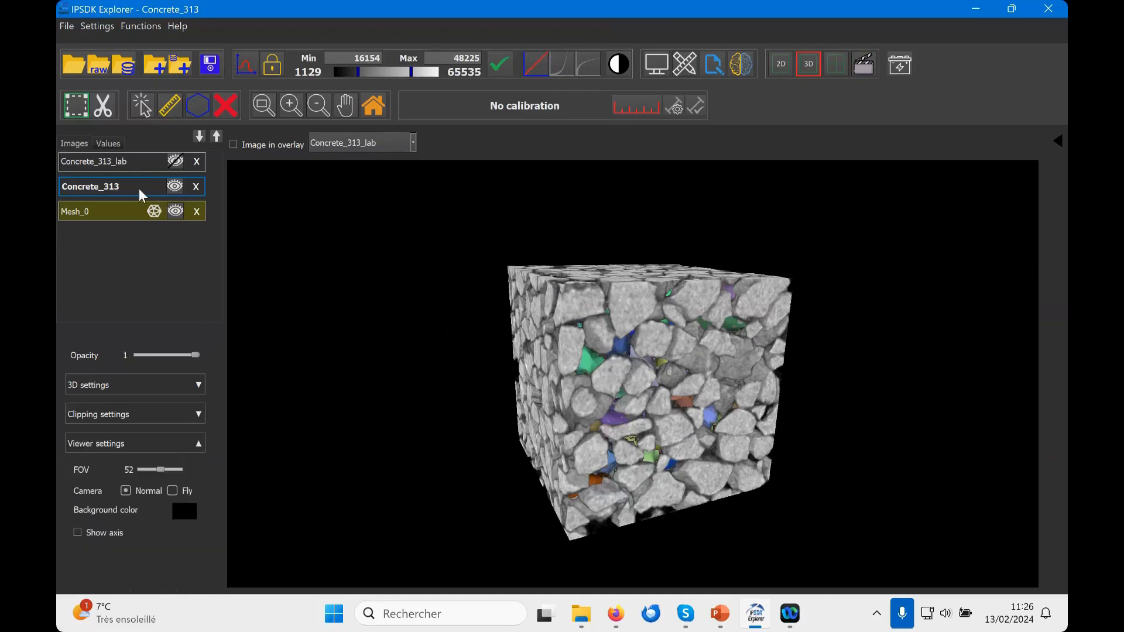
left_click(78, 533)
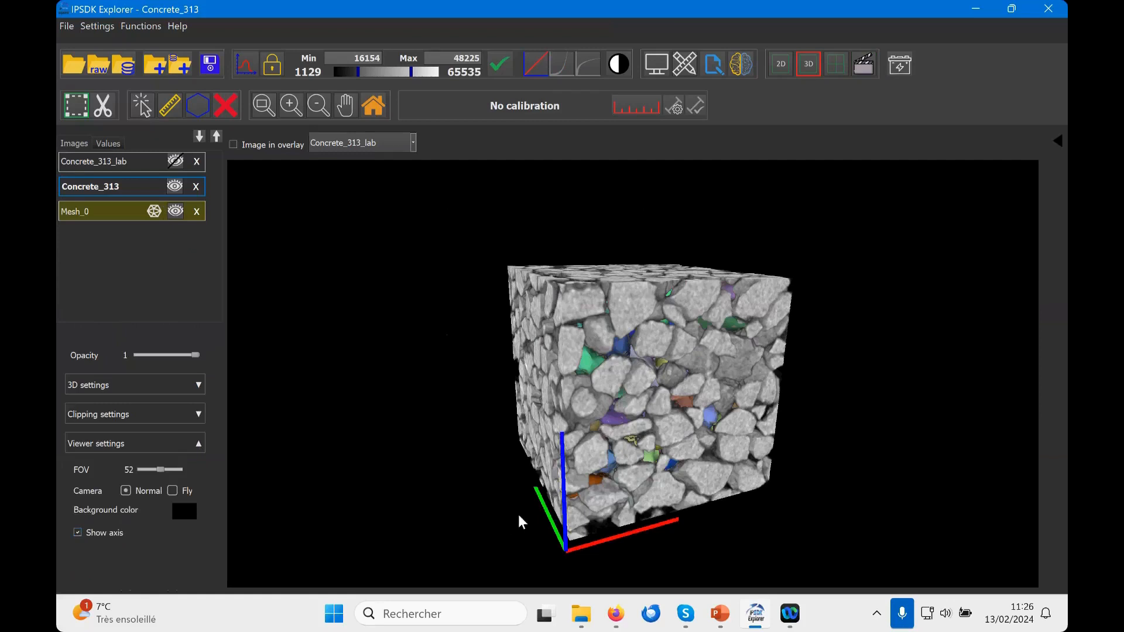
left_click(78, 533)
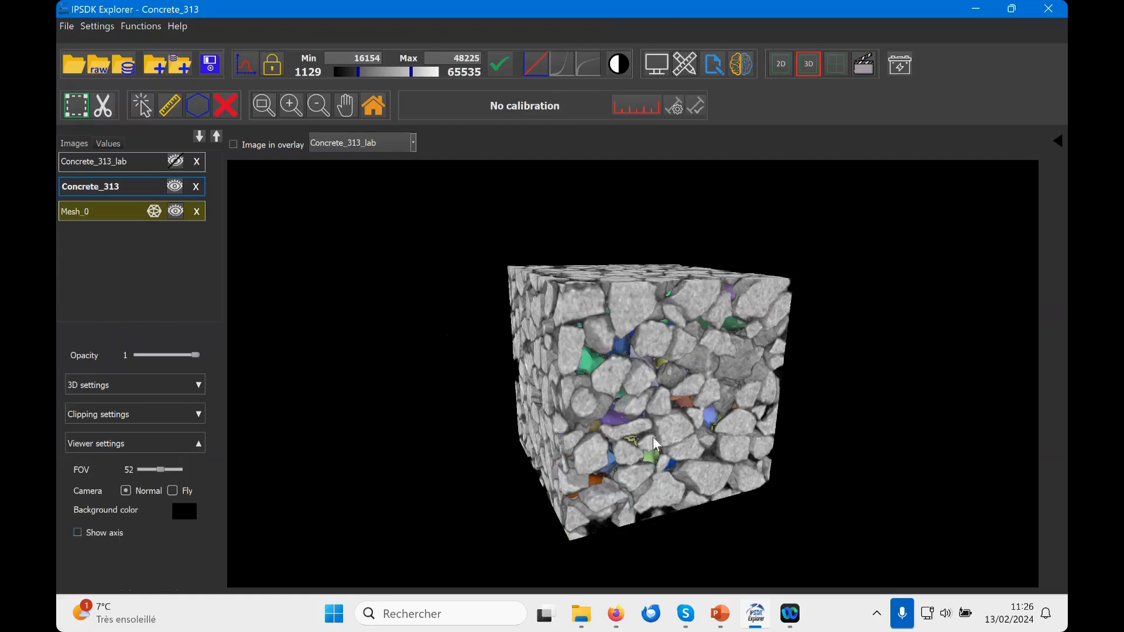
left_click_drag(783, 445, 690, 400)
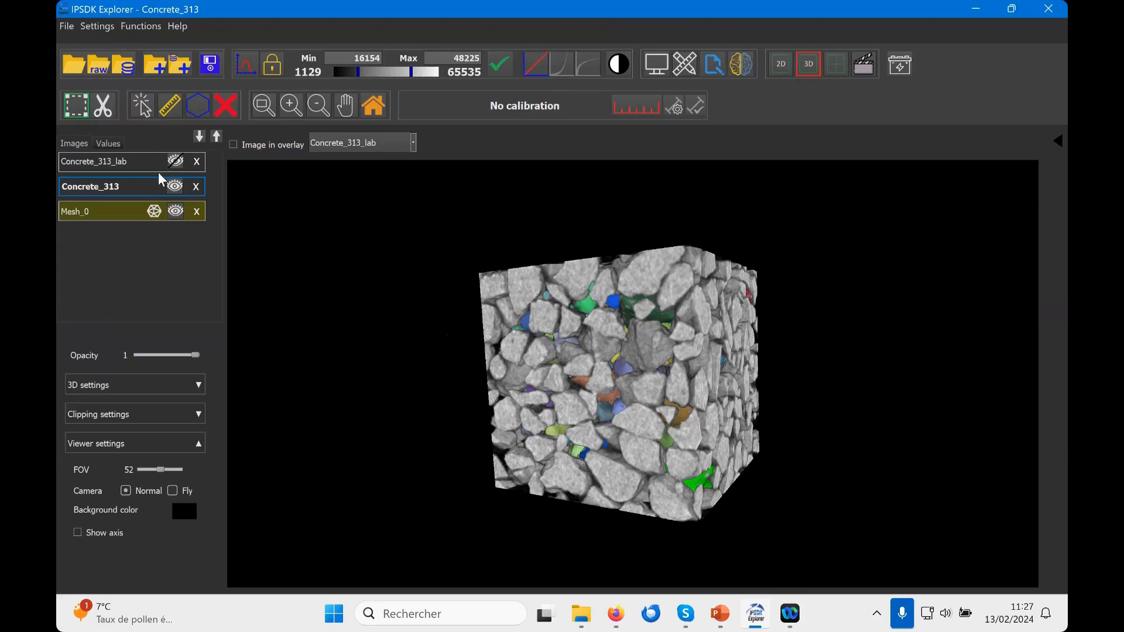
Step: Delete all loaded images: Concrete_313_lab, Concrete_313 and Mesh_0
left_click(75, 25)
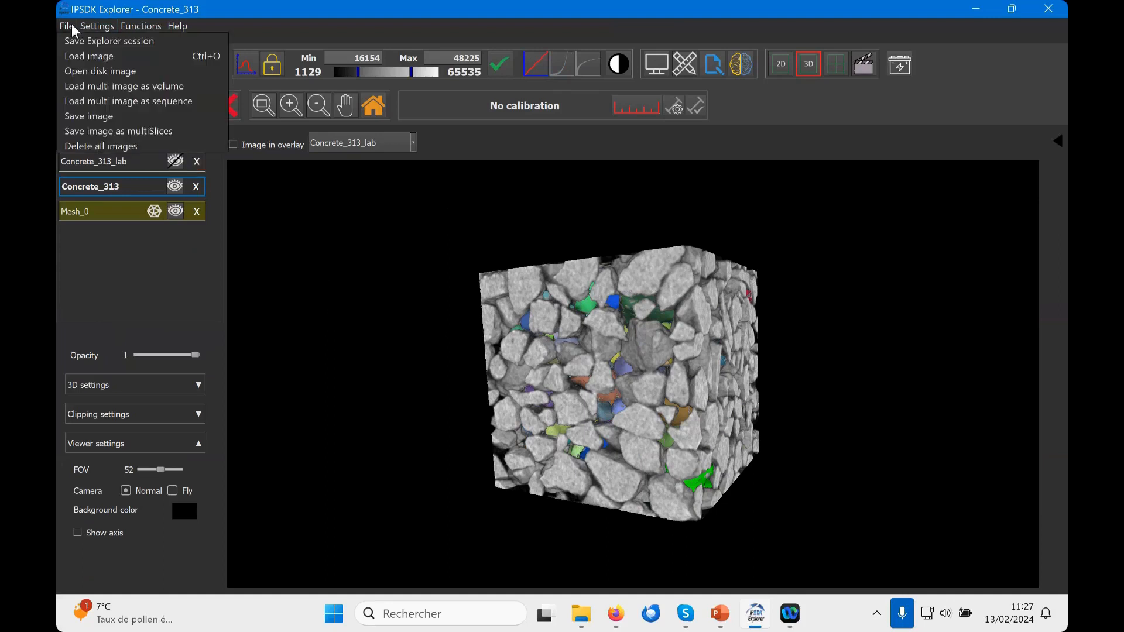
left_click(104, 143)
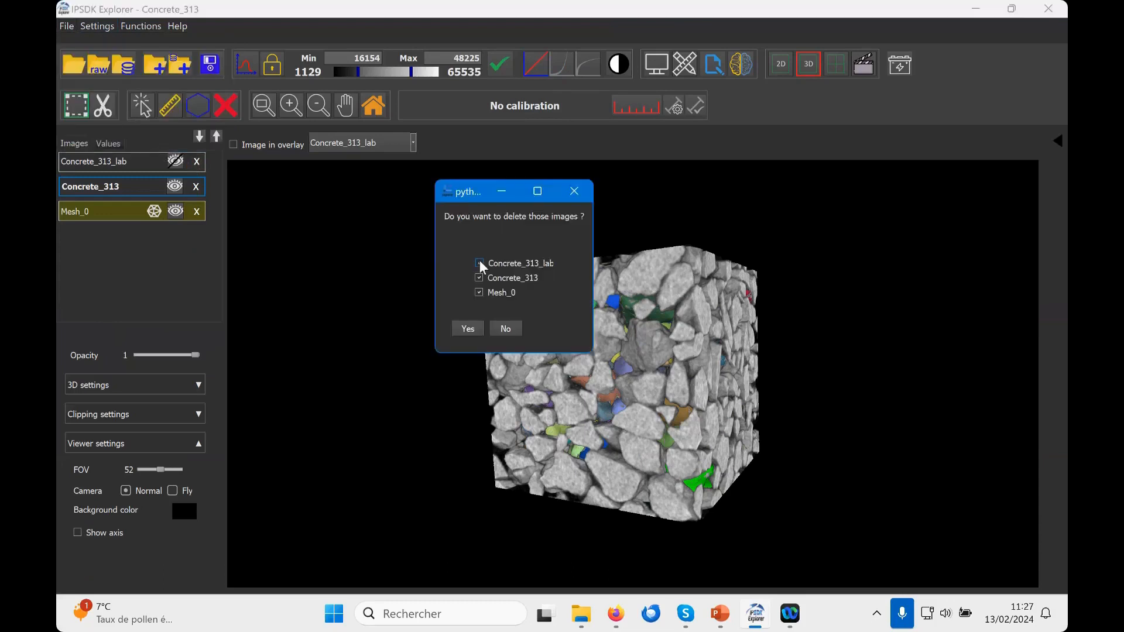
left_click(473, 326)
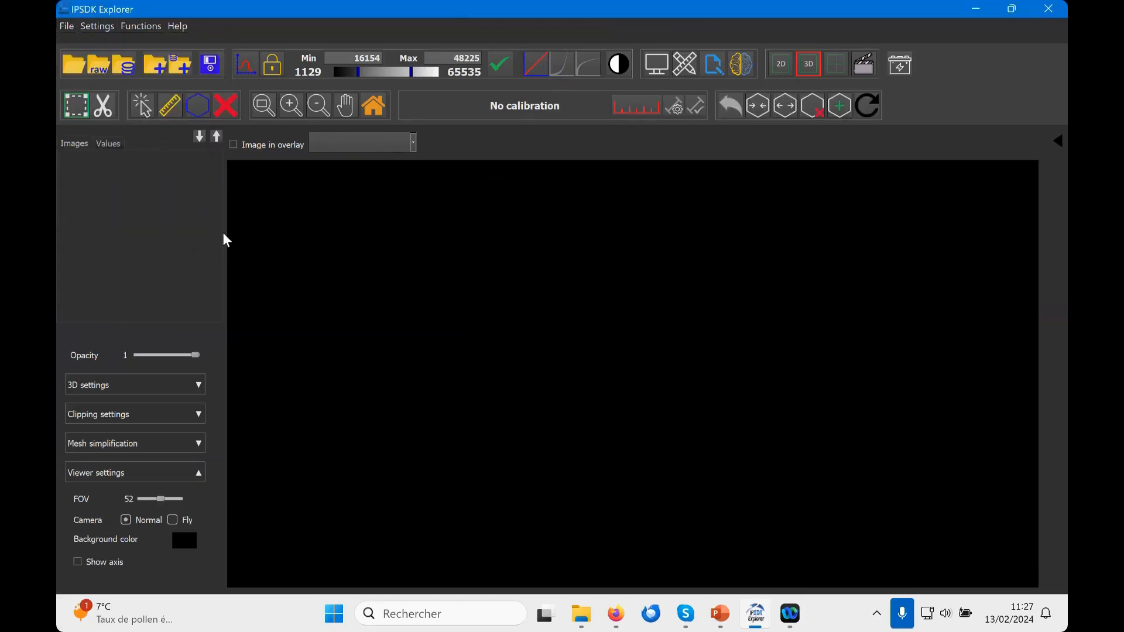
Step: Switch to the 2D view and load the image AnisotropicDiffusion.tif
left_click(781, 64)
left_click(73, 64)
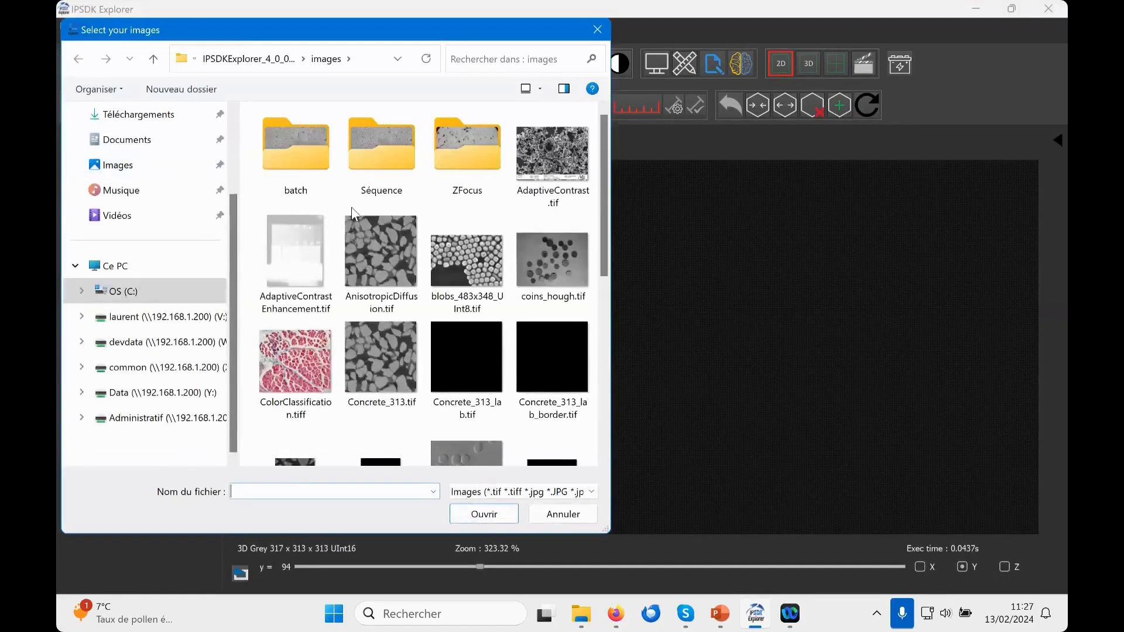
double_click(377, 257)
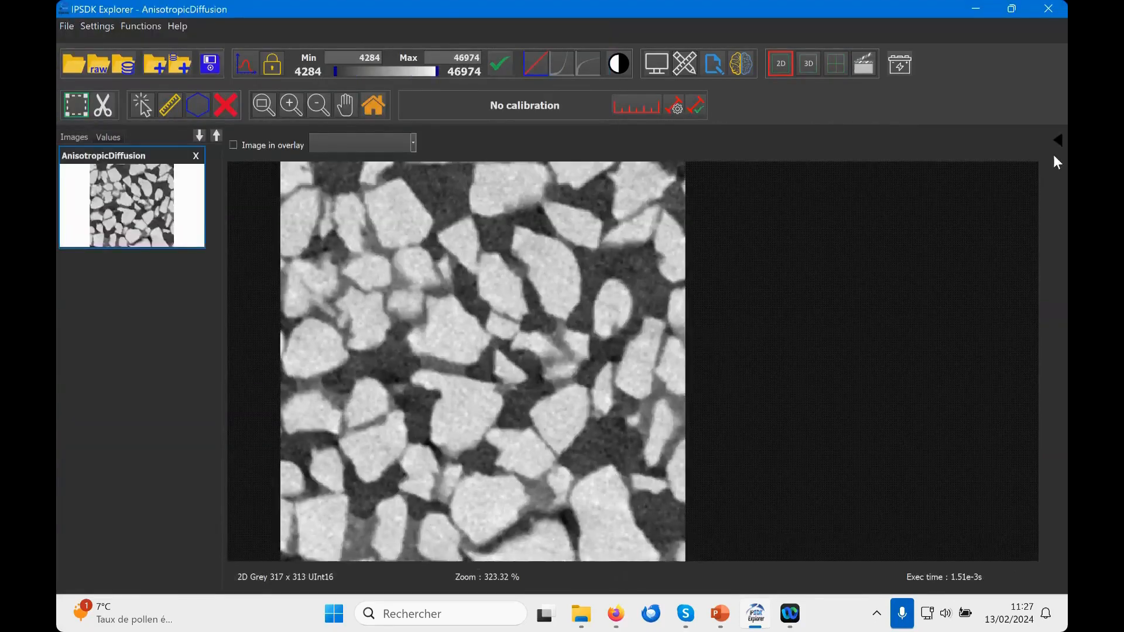
Step: Show the function list again and expand the Binarization category with the Simple Threshold function collapsed
left_click(1058, 141)
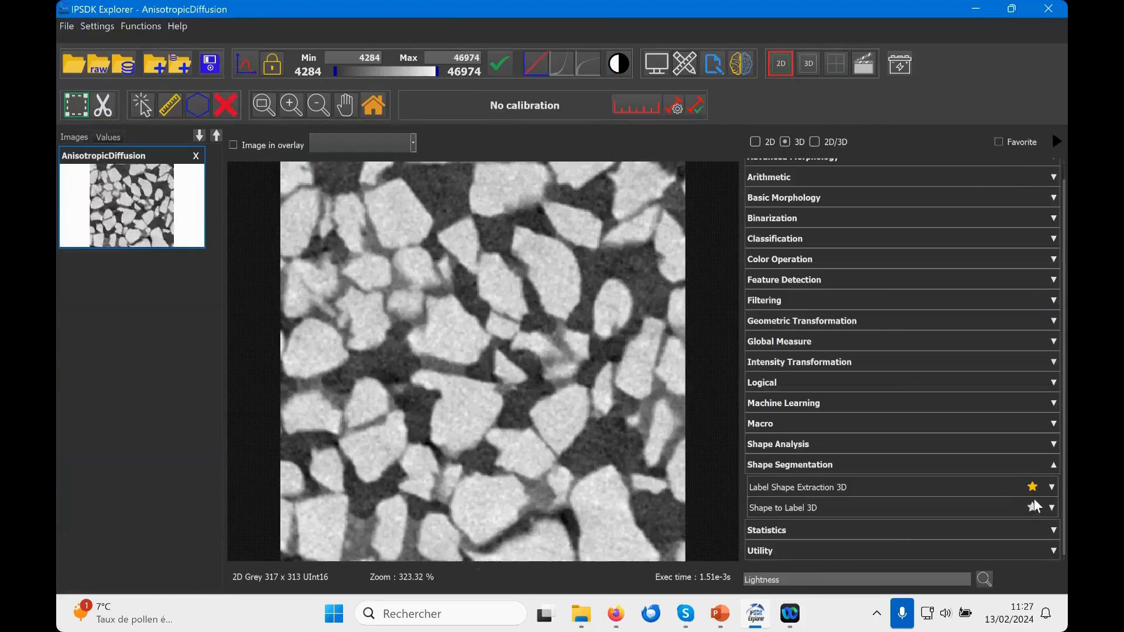
scroll(1029, 293, "up", 1)
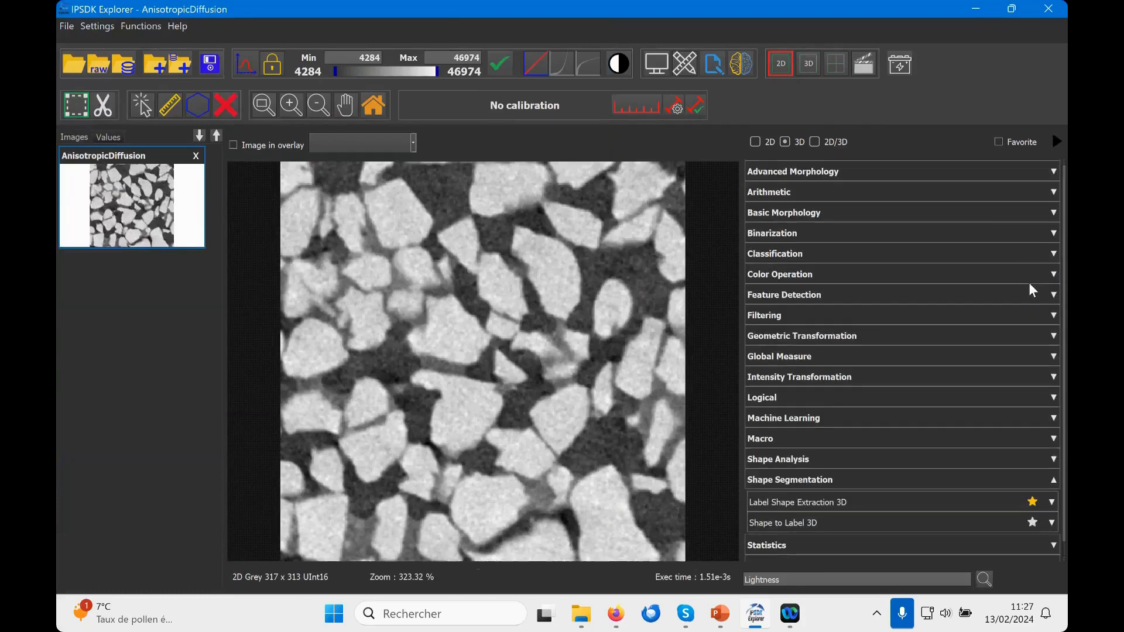
left_click(831, 234)
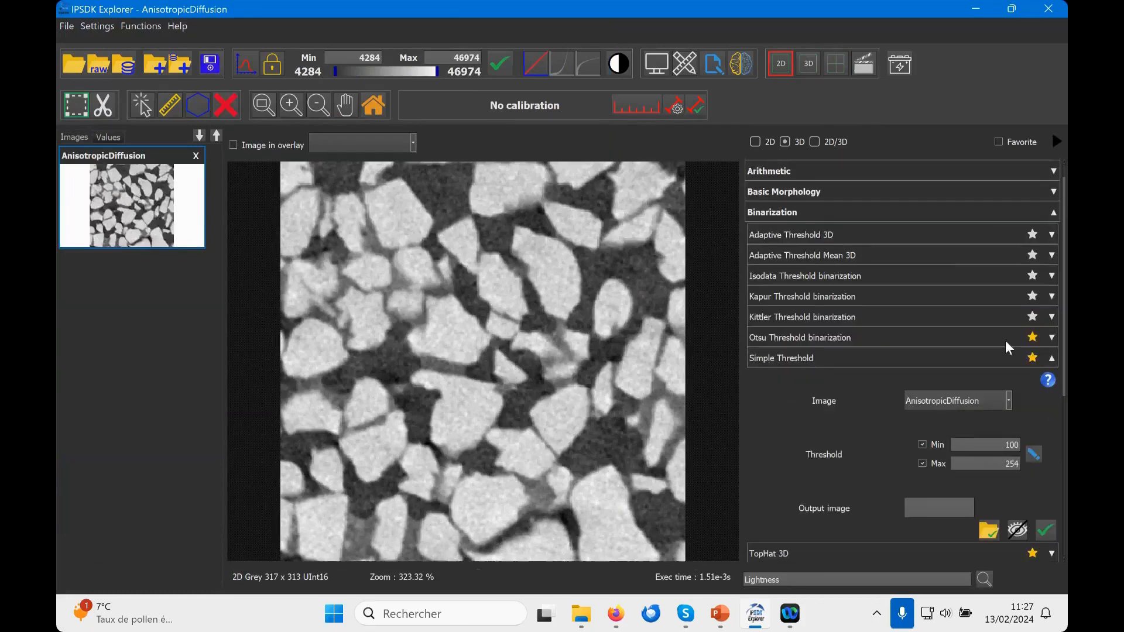
left_click(1053, 358)
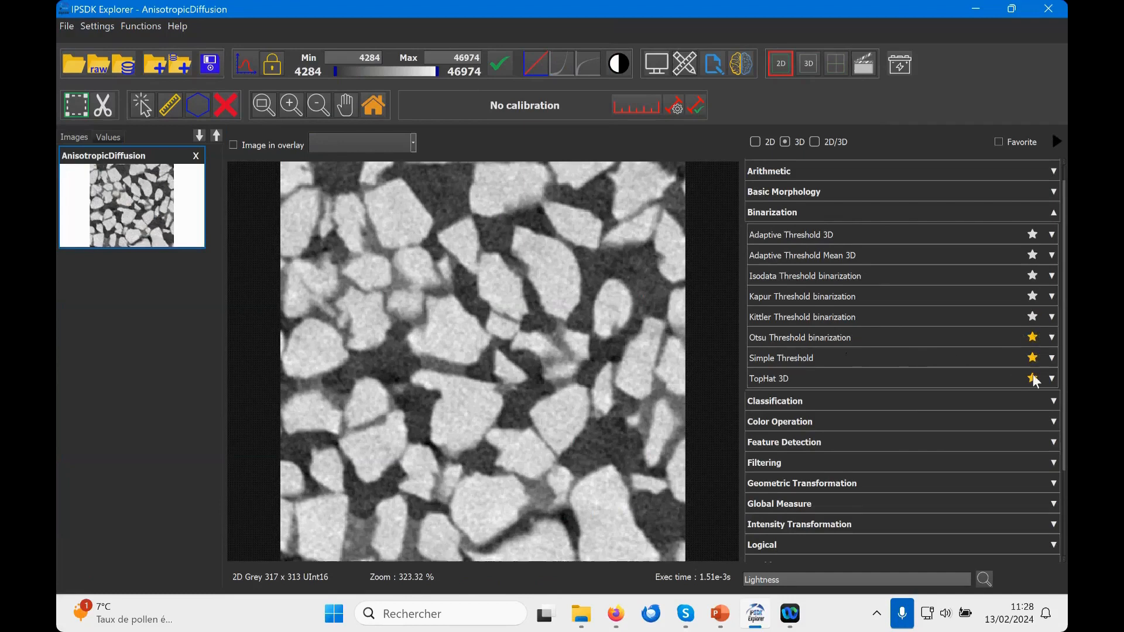
Step: Limit the function list to favorites and review the favorite functions under Filtering and Binarization
left_click(1001, 142)
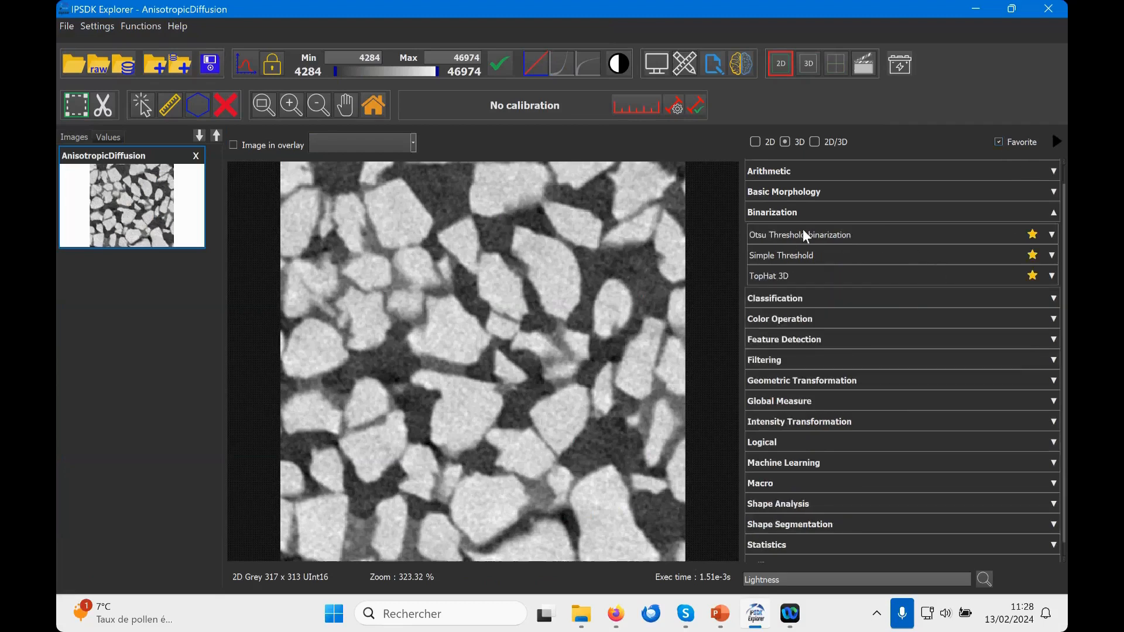
left_click(780, 359)
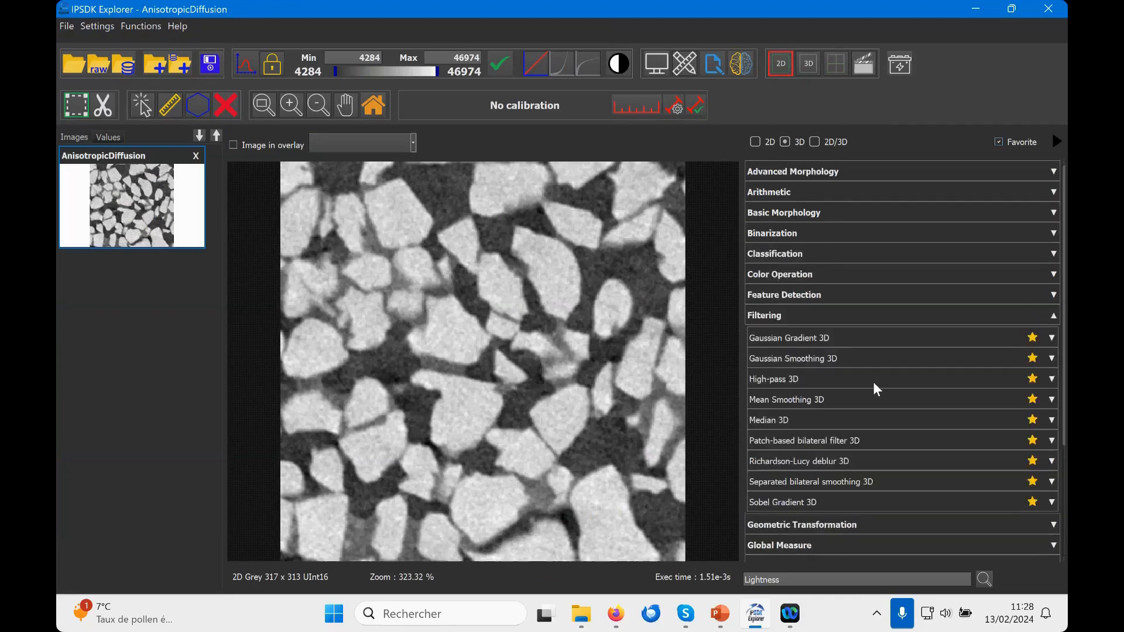
left_click(1054, 316)
left_click(1056, 231)
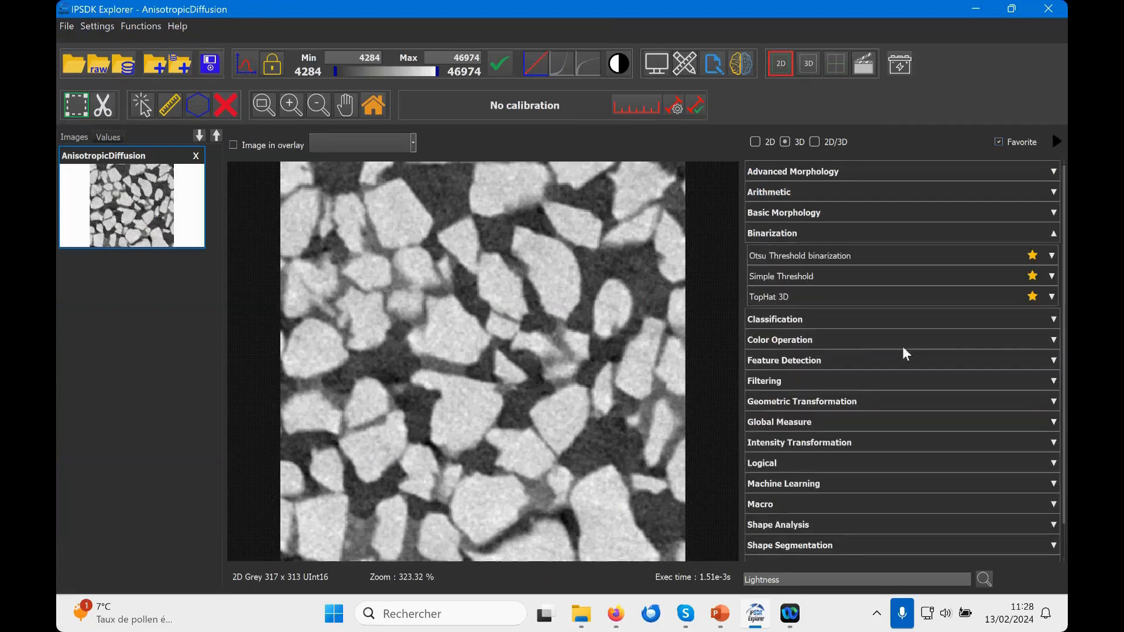
Step: Search the functions for "ki" and open Kittler Threshold binarization
left_click_drag(827, 582, 720, 566)
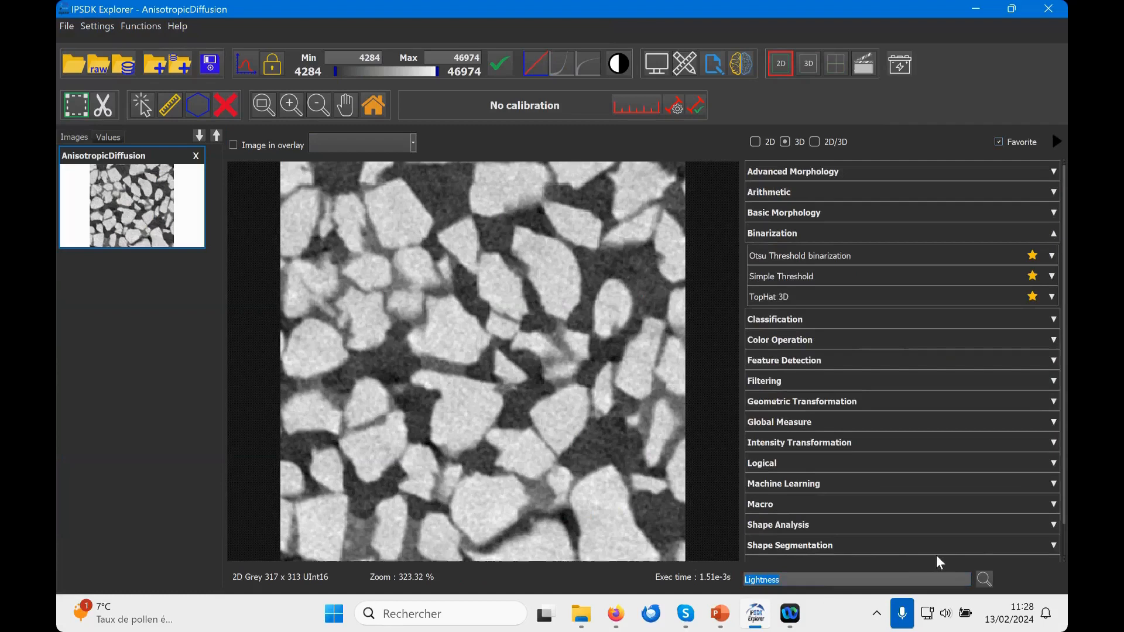
type("ki")
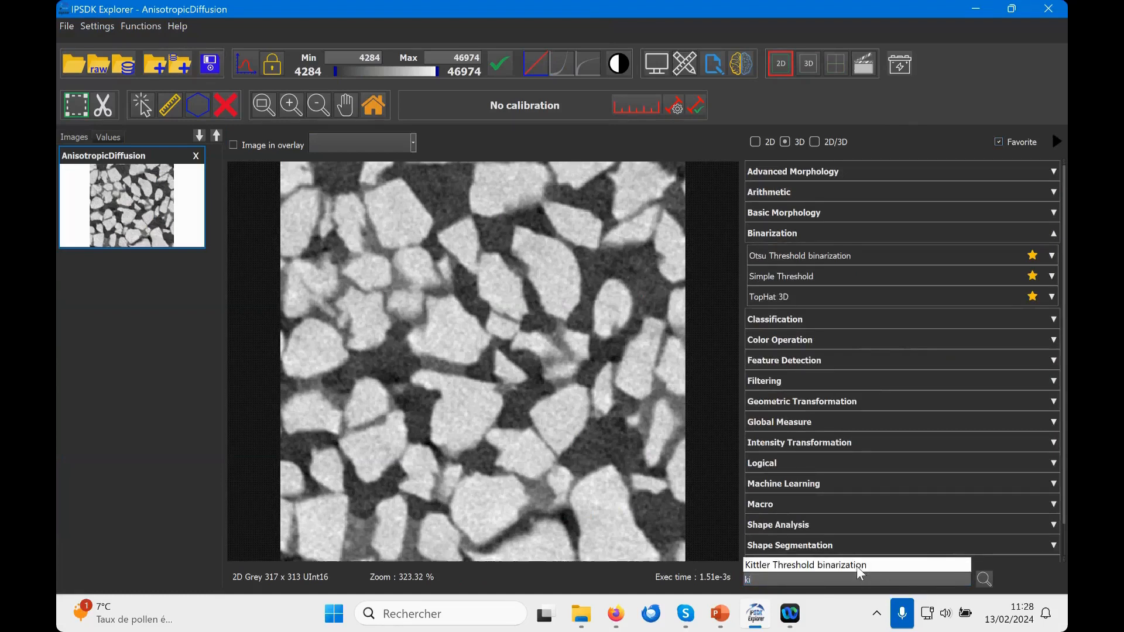
left_click(818, 564)
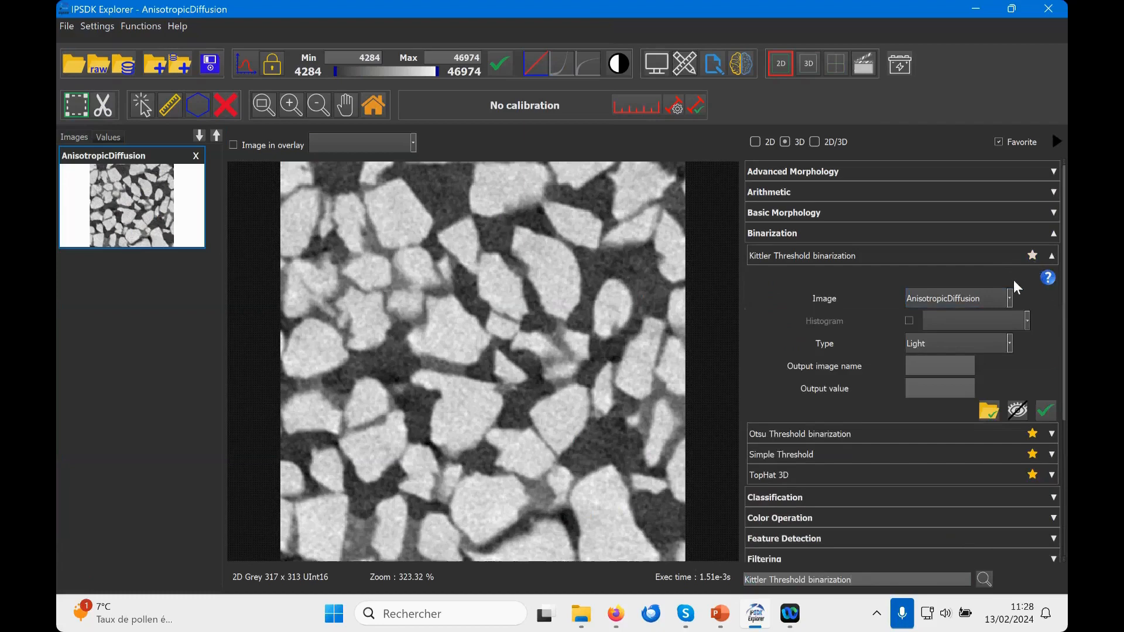
Step: Collapse Kittler Threshold binarization and expand the Macro category to show the Macro_model function
left_click(1032, 255)
left_click(1053, 256)
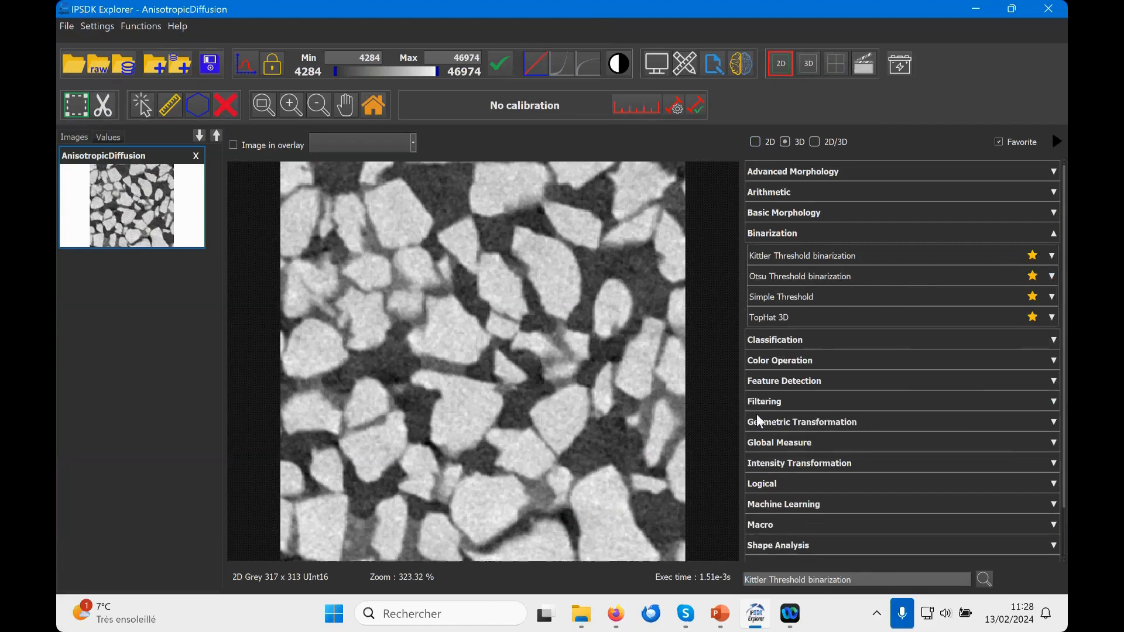
left_click(768, 524)
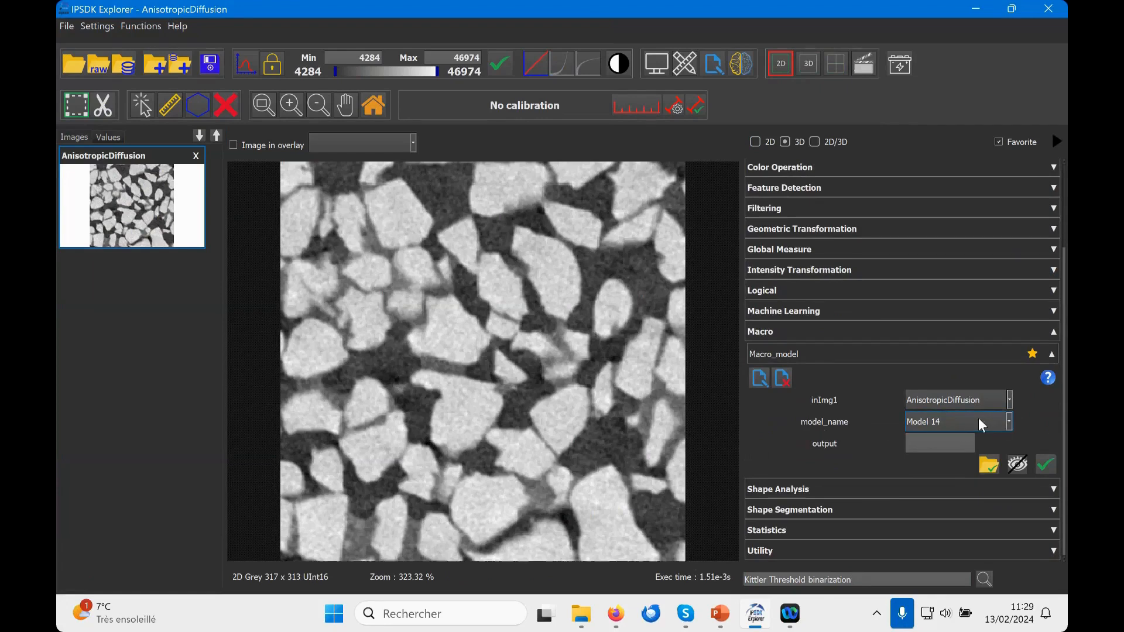
Step: Examine the Macro_model script and the input and model types available for model_name, keeping Model and Smart segmentation
left_click(759, 378)
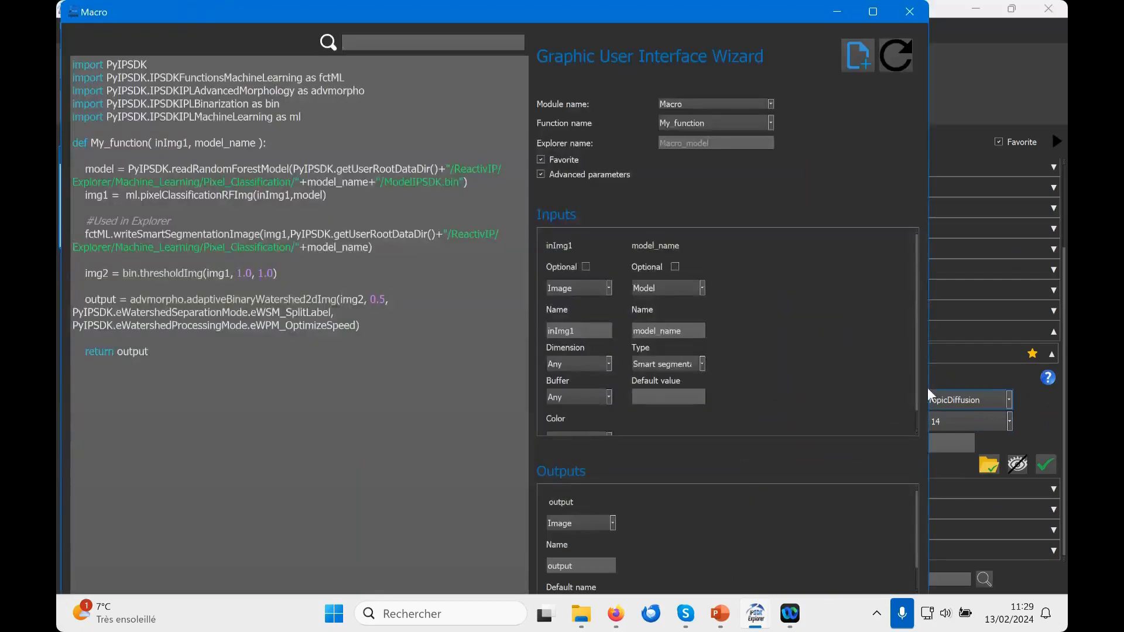
left_click(670, 287)
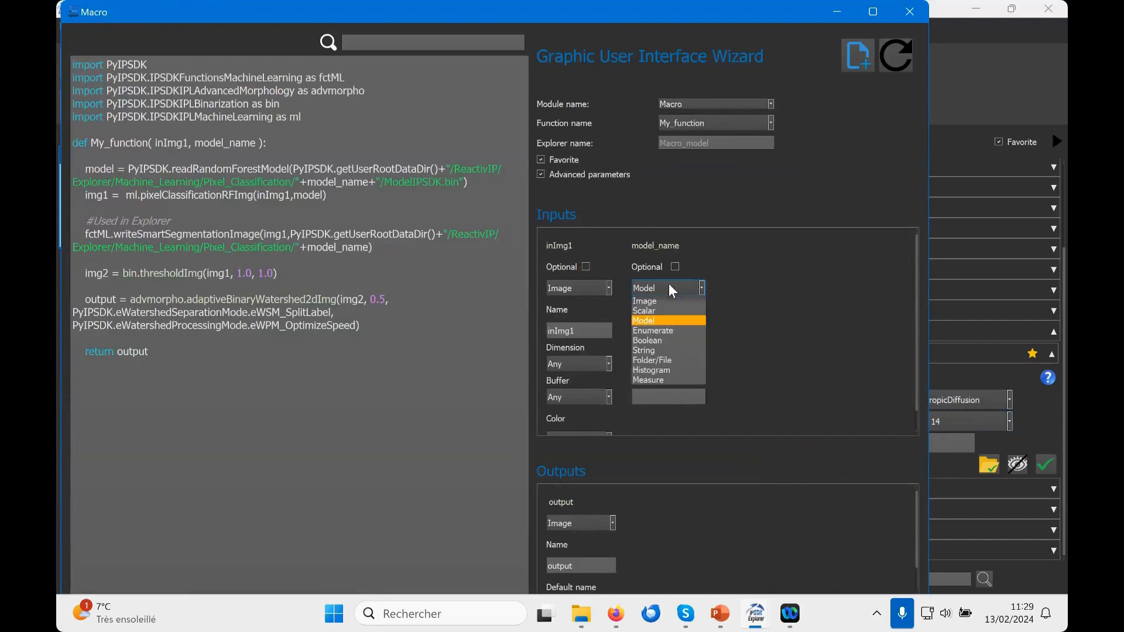
left_click(665, 321)
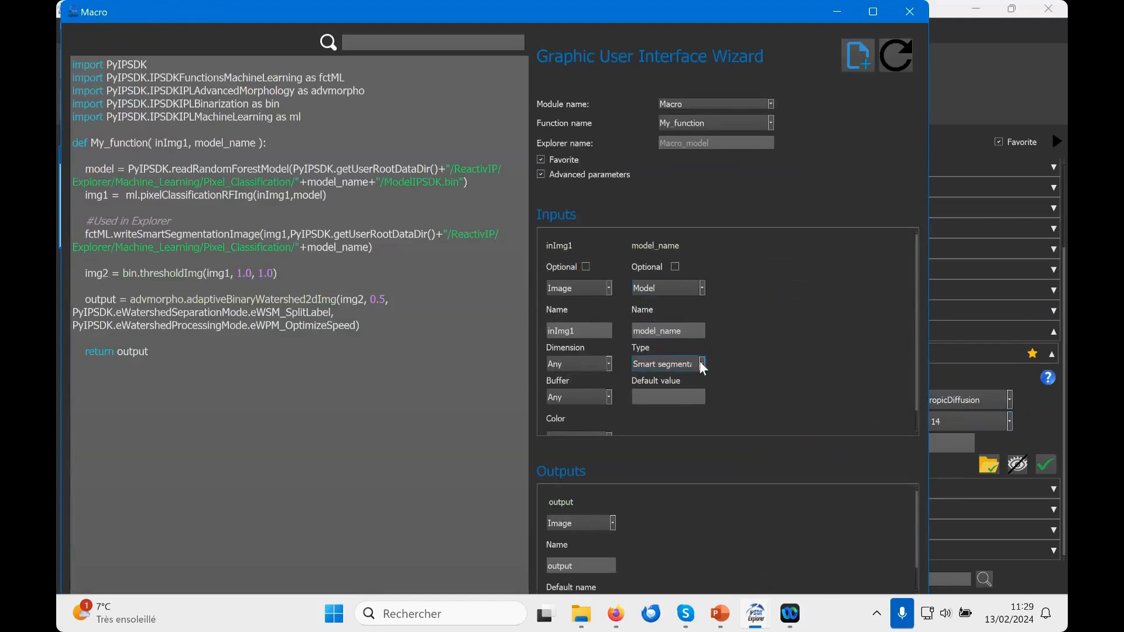
left_click(702, 363)
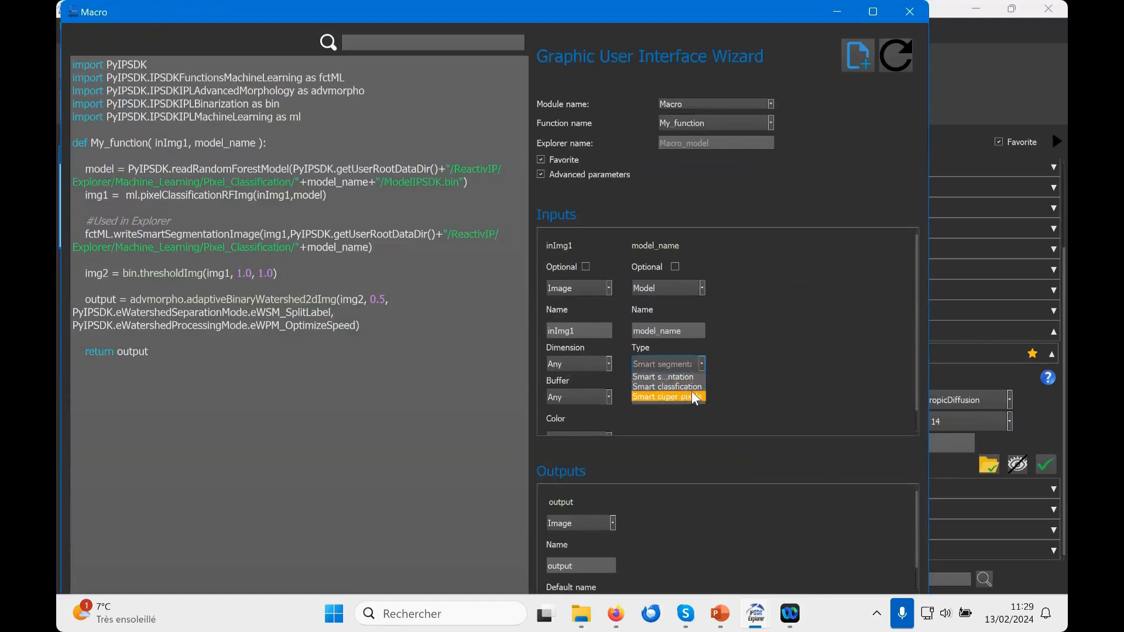
left_click(669, 364)
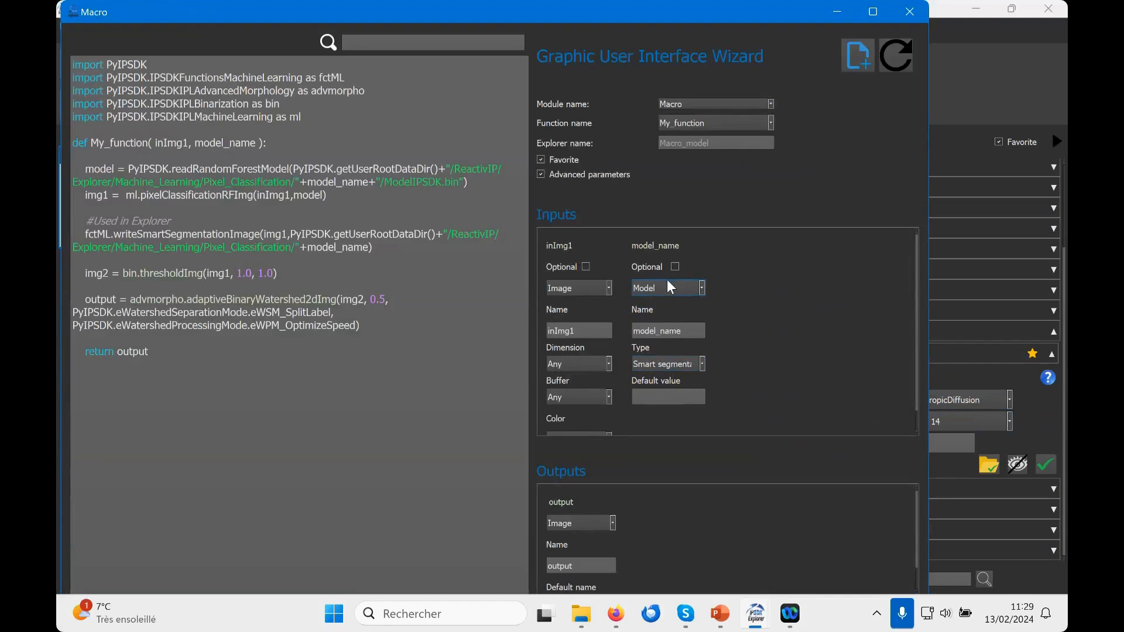
left_click(910, 12)
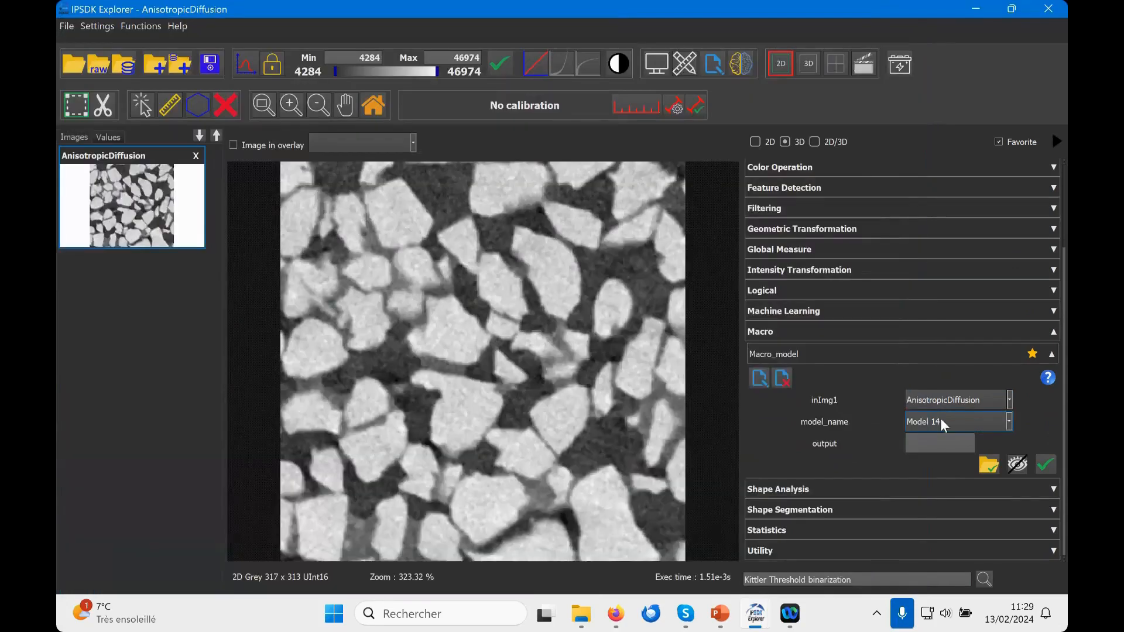
Step: Run Macro_model on the AnisotropicDiffusion image using Model 14
left_click(940, 418)
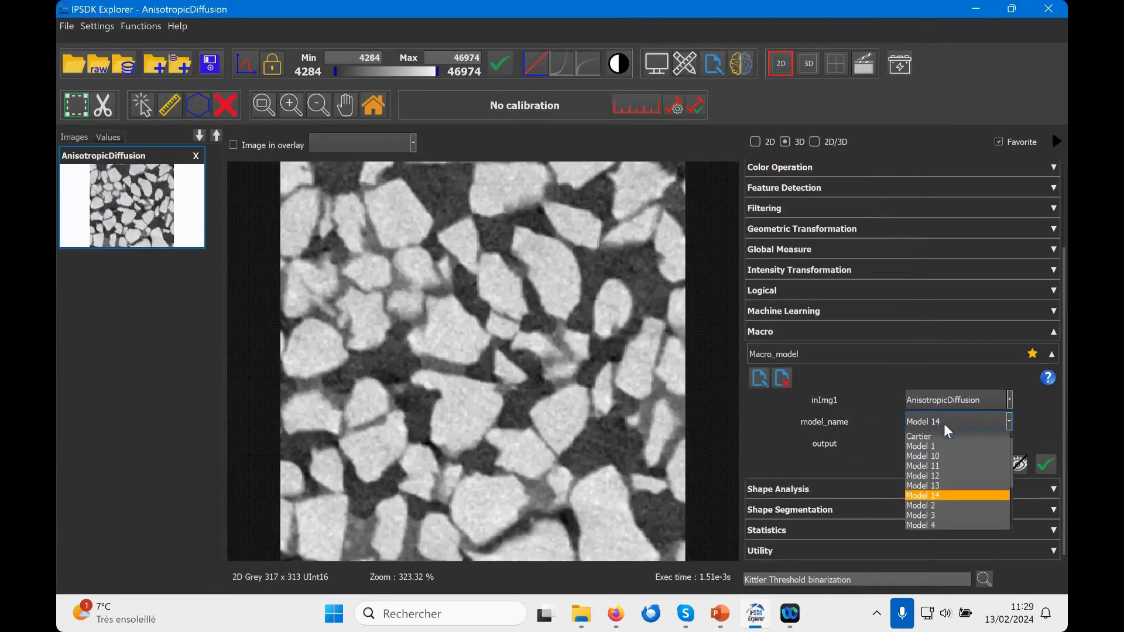
left_click(934, 495)
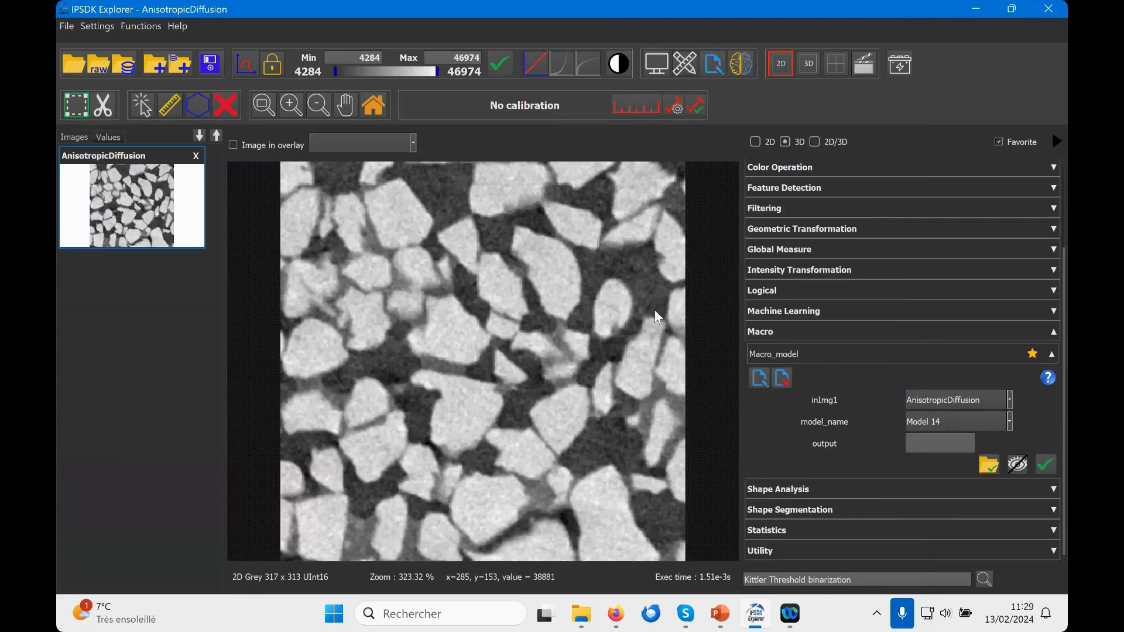
left_click(1046, 465)
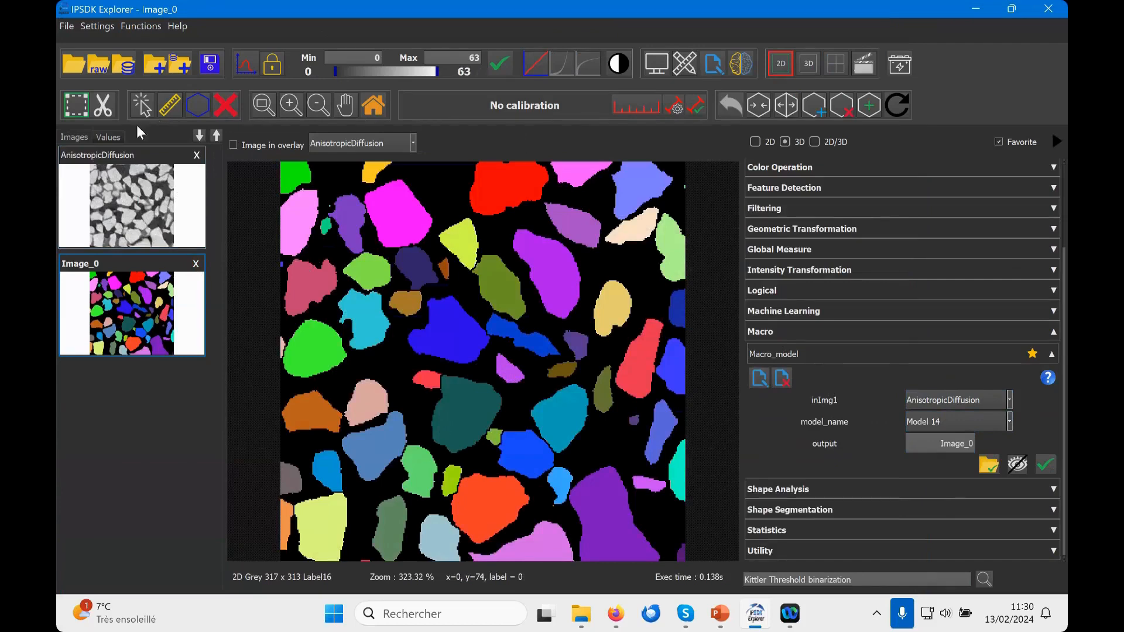
Step: Close the AnisotropicDiffusion image and its segmentation result, and collapse the Macro category
left_click(196, 155)
left_click(197, 155)
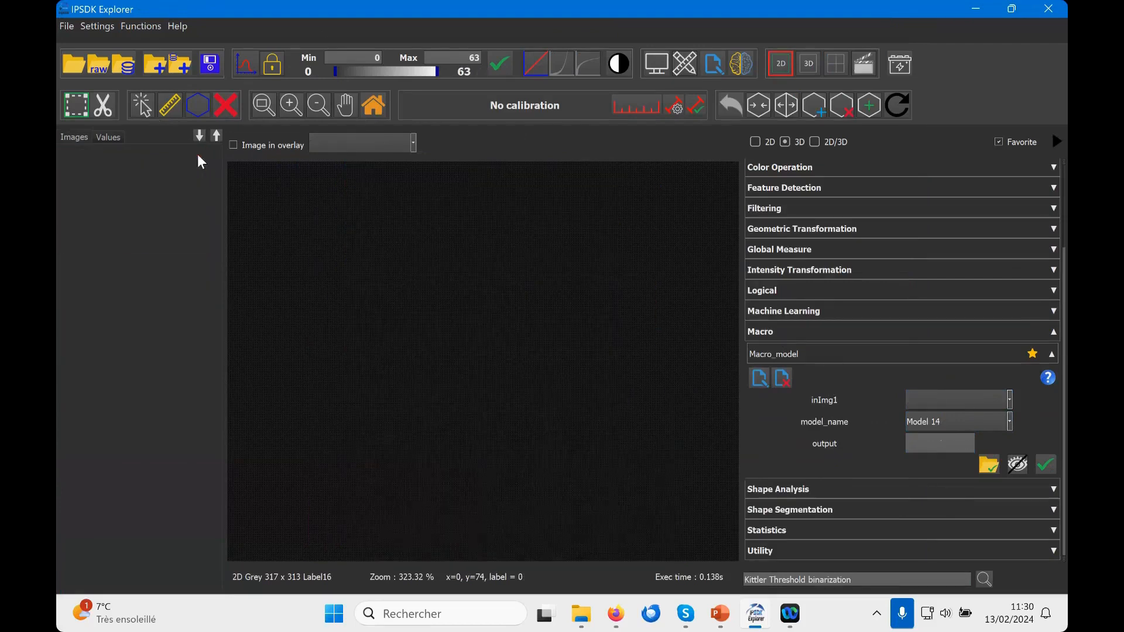
left_click(1052, 332)
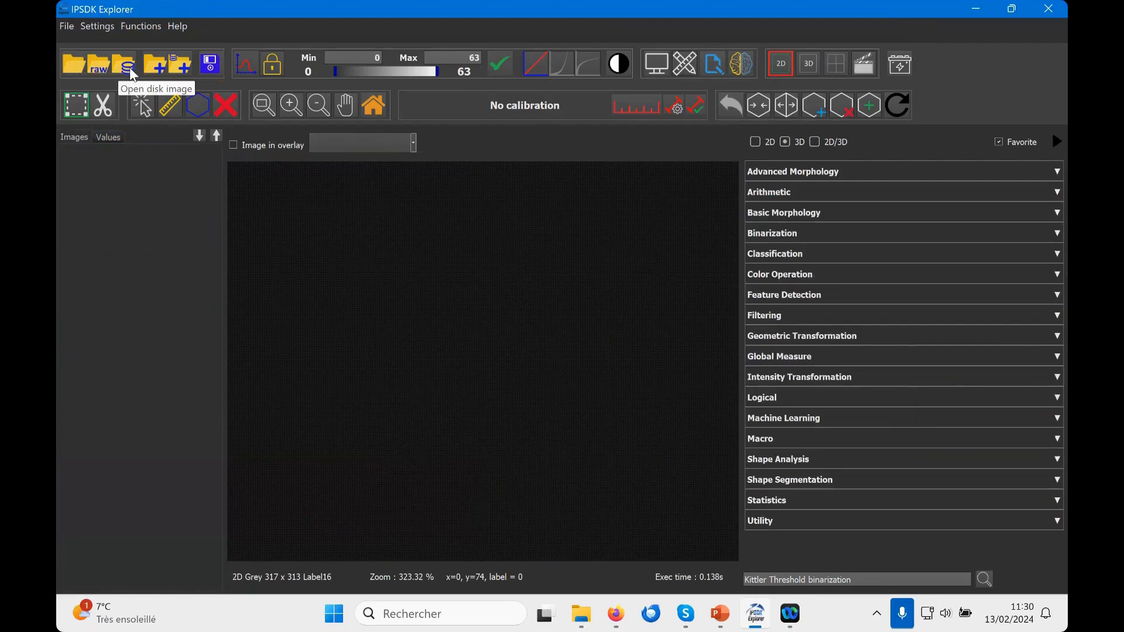
Step: Load the image Concrete_313.tif into memory
left_click(72, 63)
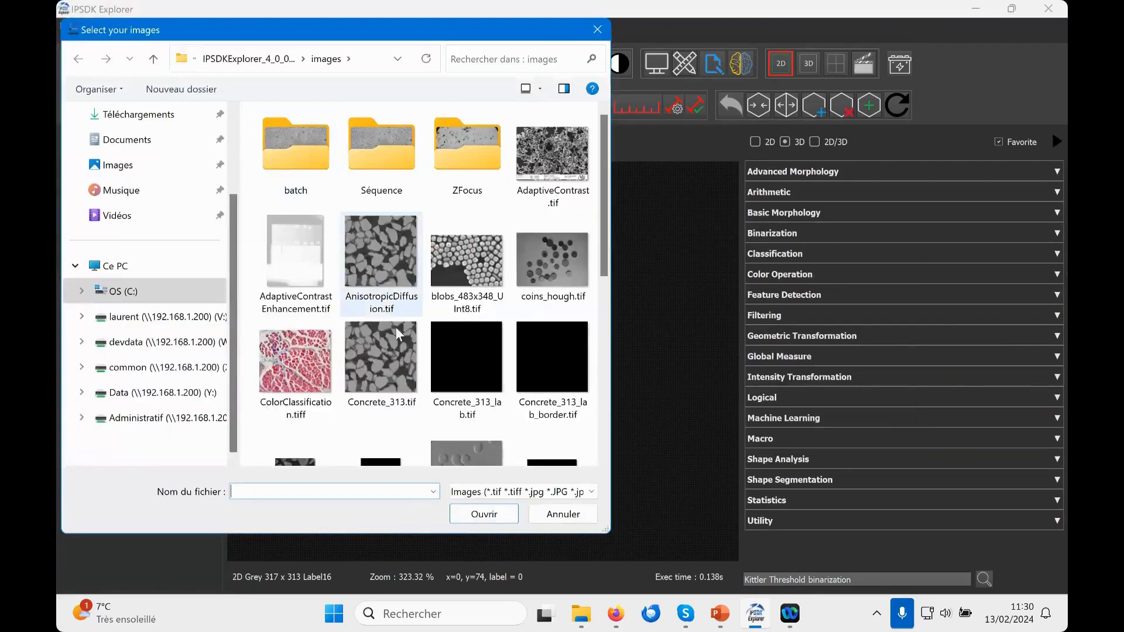
left_click(395, 374)
left_click(484, 514)
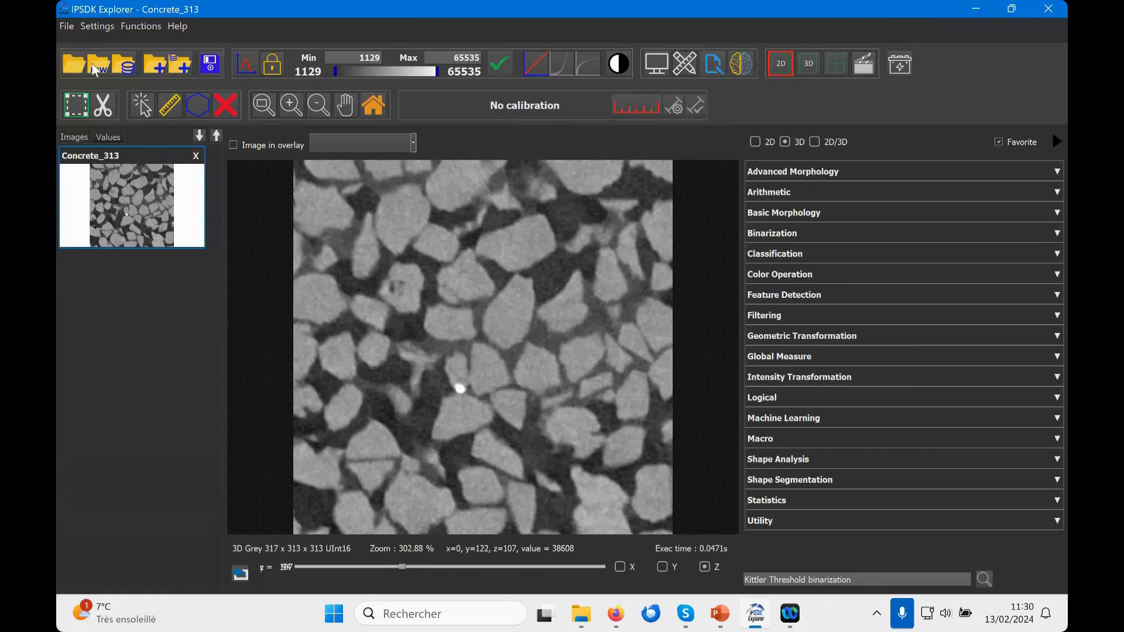
Step: Open Concrete_313_lab.tif as a disk image and browse its Z slices to slice 93
left_click(129, 65)
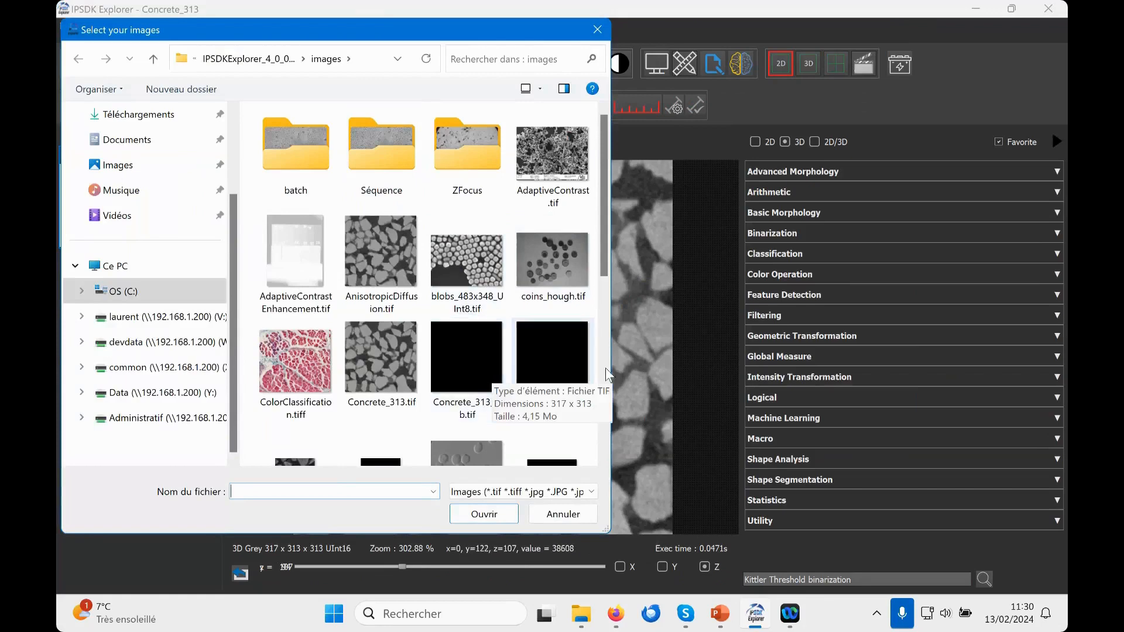
left_click(476, 353)
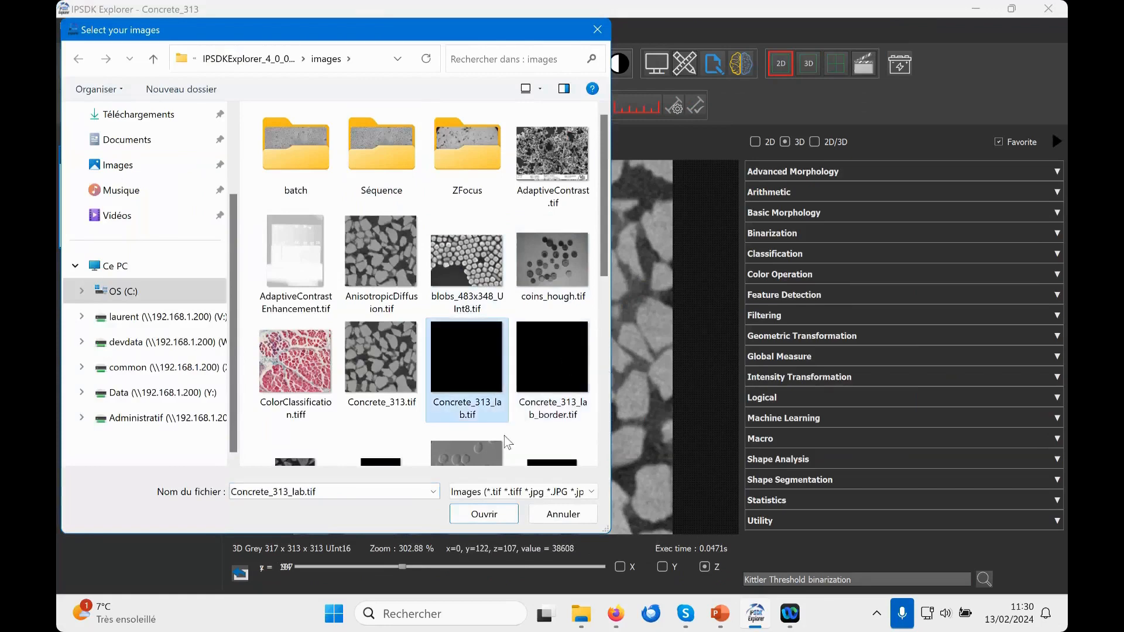
left_click(485, 514)
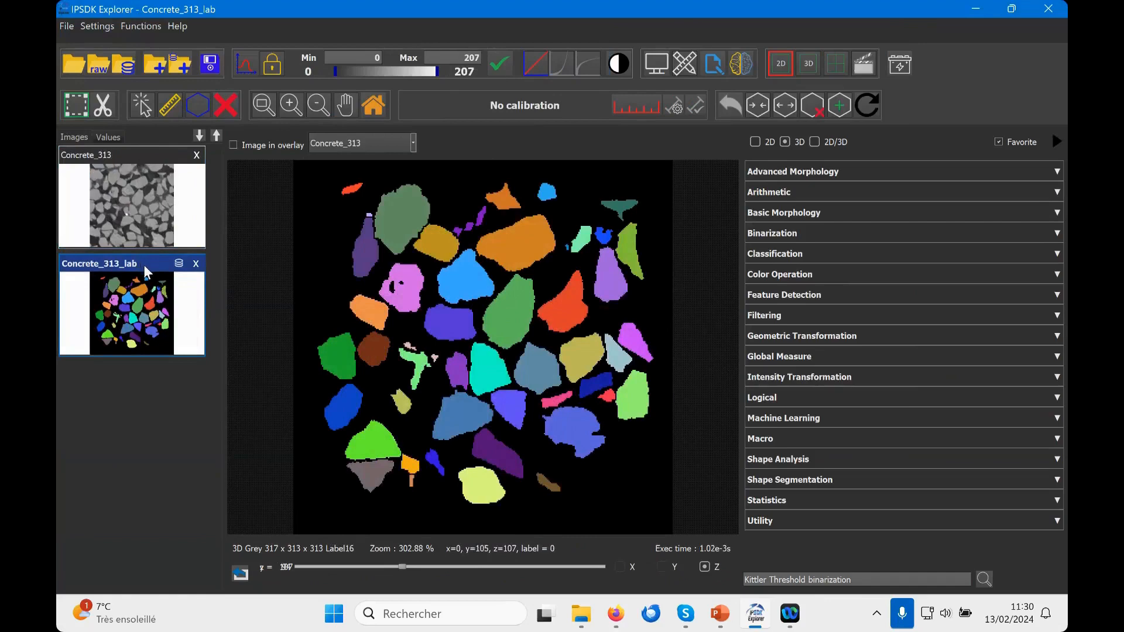
left_click_drag(400, 565, 371, 419)
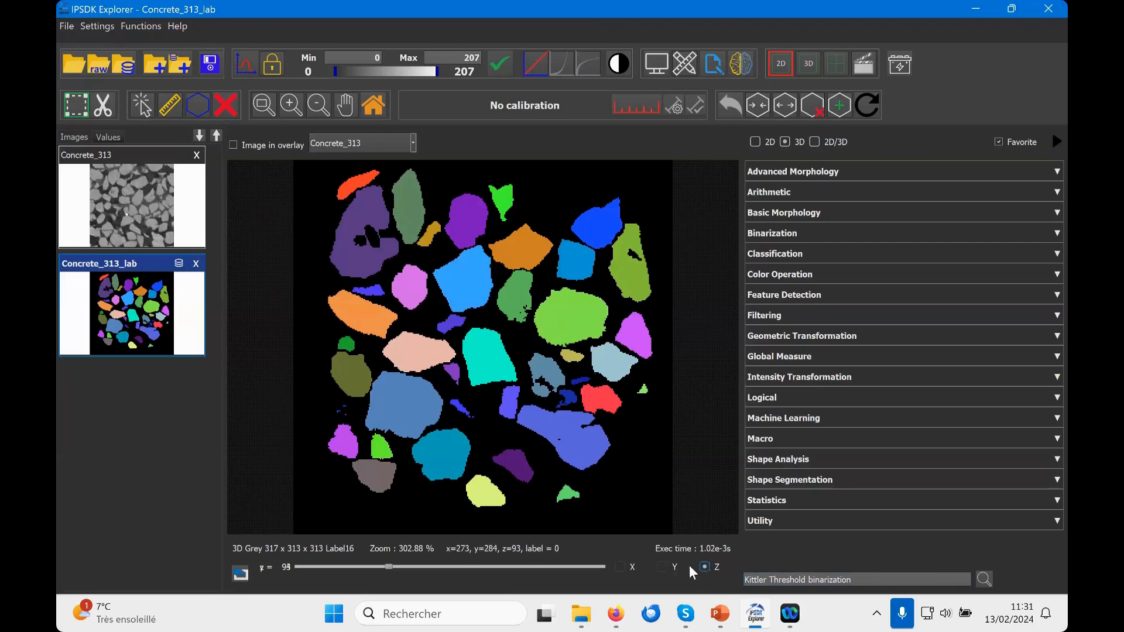
Step: Generate the function scripts of Concrete_313 and Concrete_313_lab to compare how a memory image and a disk image are opened
right_click(152, 199)
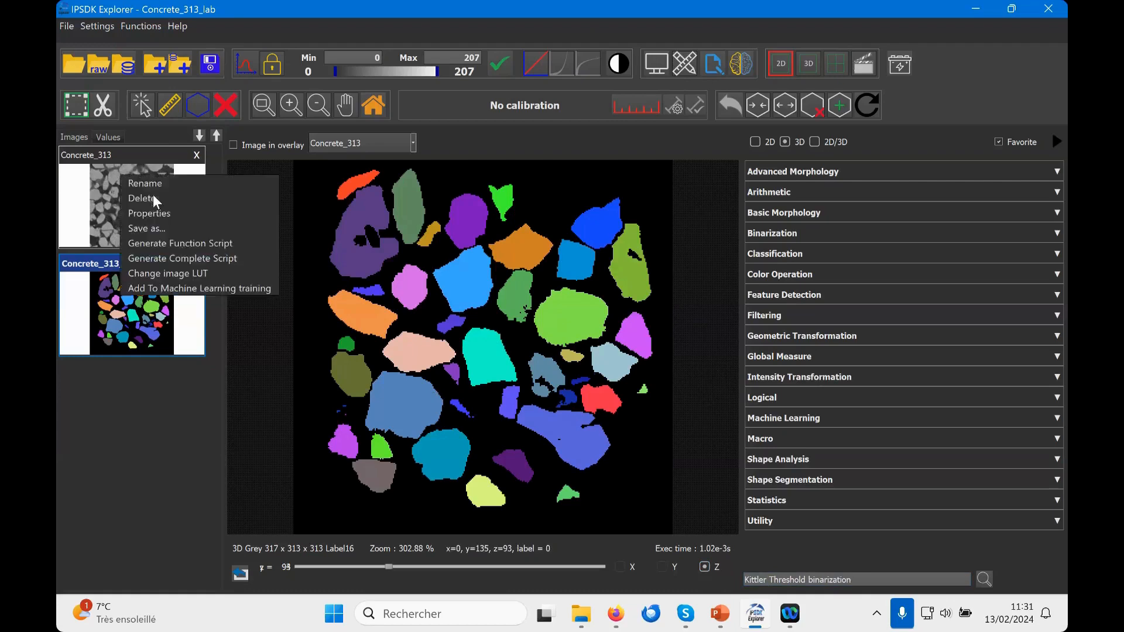
left_click(181, 243)
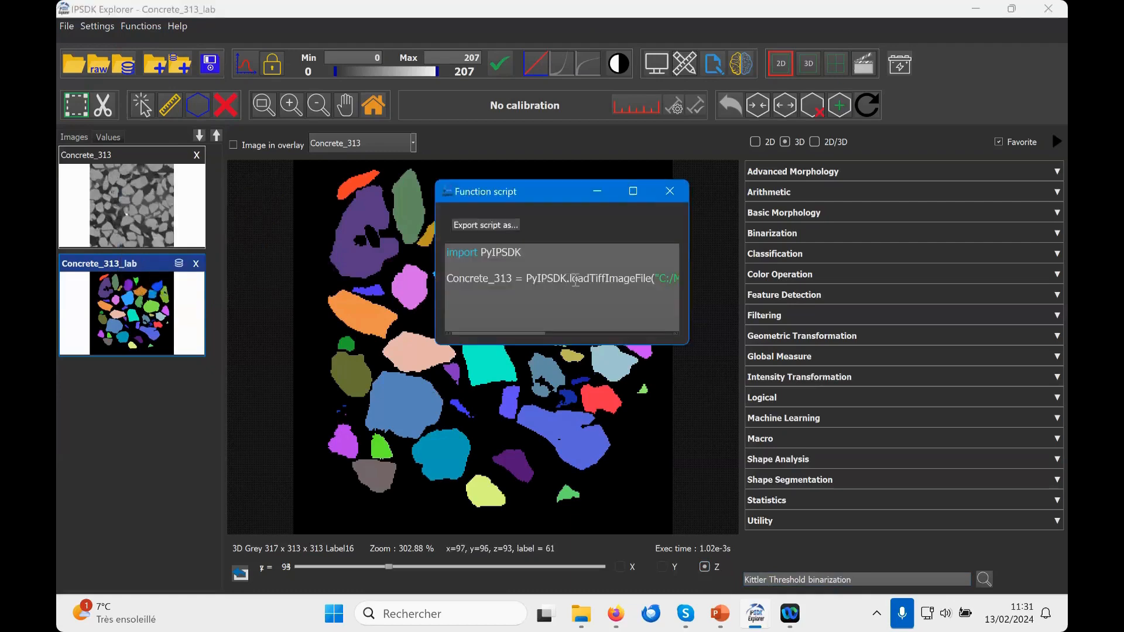
right_click(147, 309)
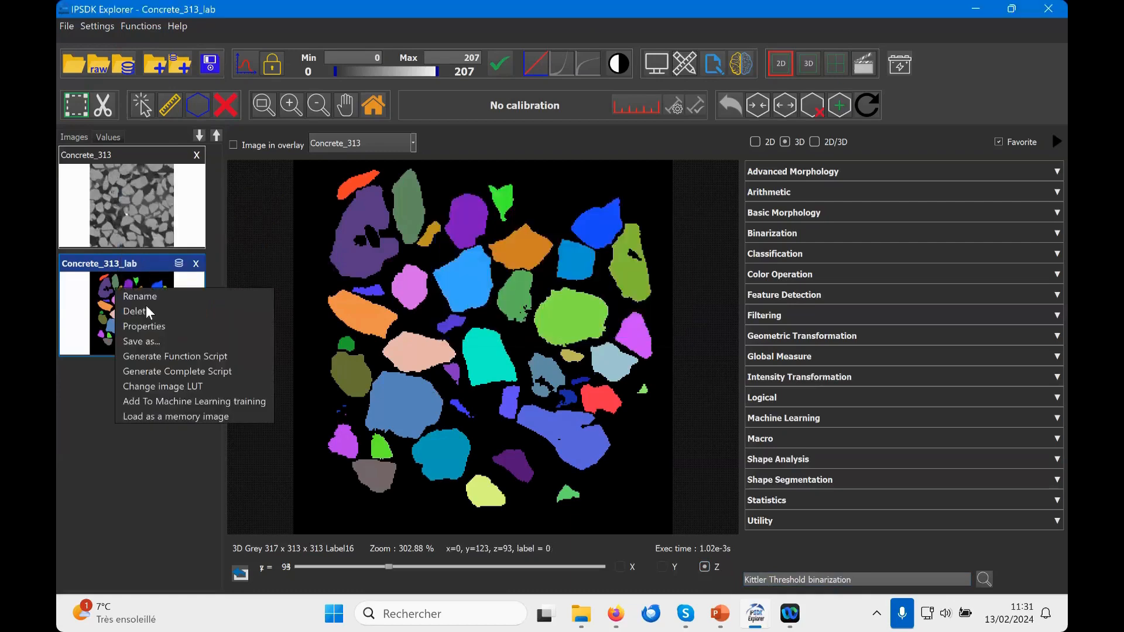
left_click(178, 356)
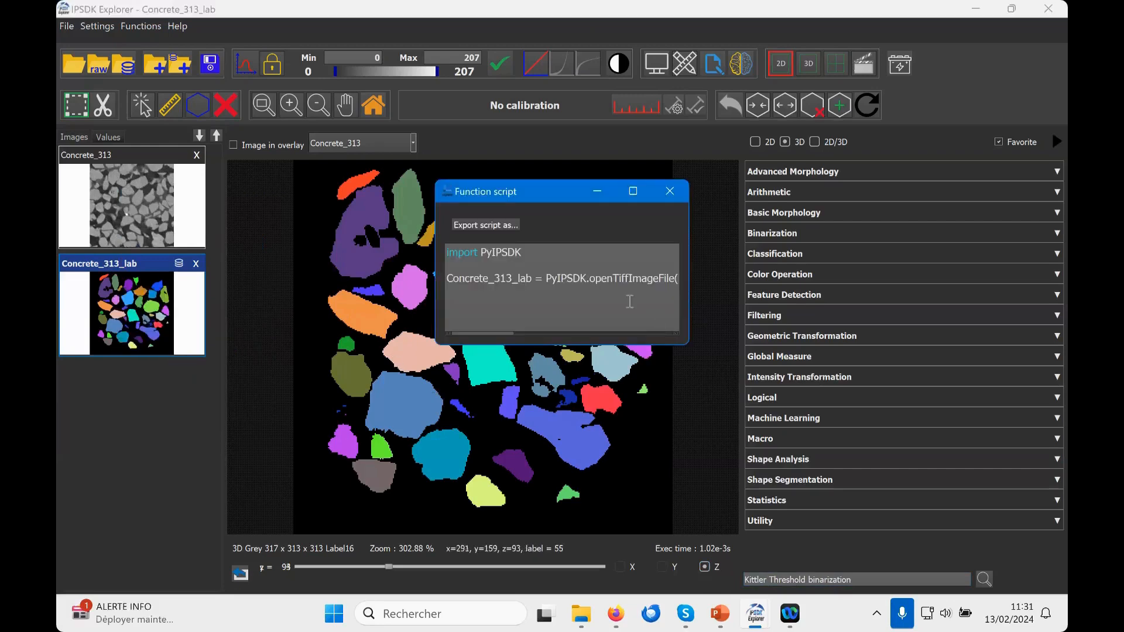
left_click_drag(690, 281, 820, 284)
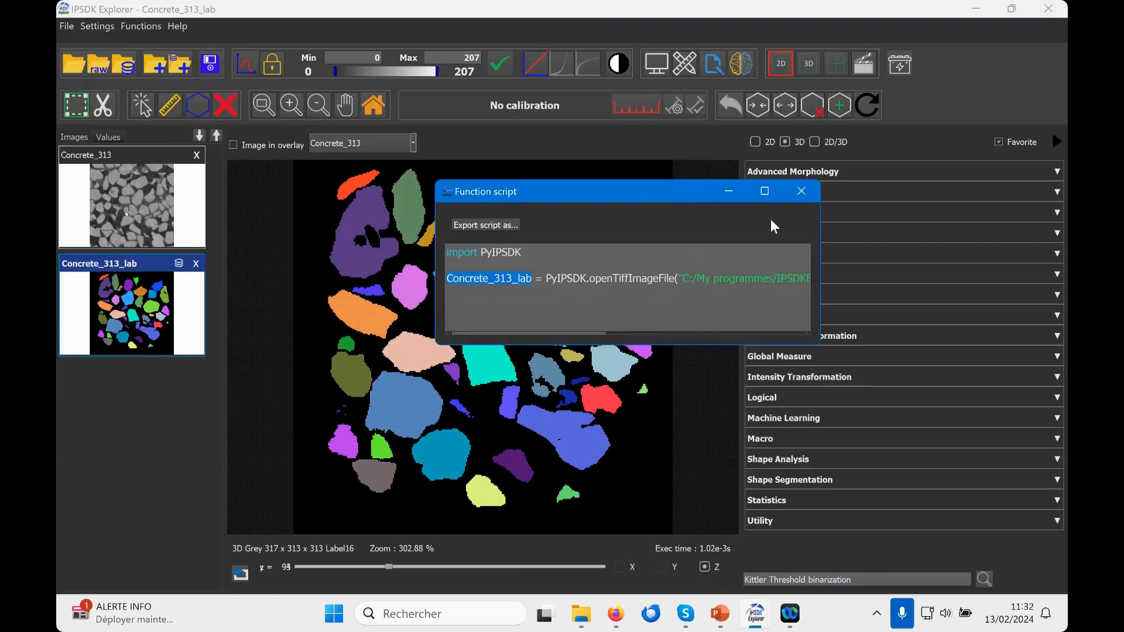
left_click(802, 191)
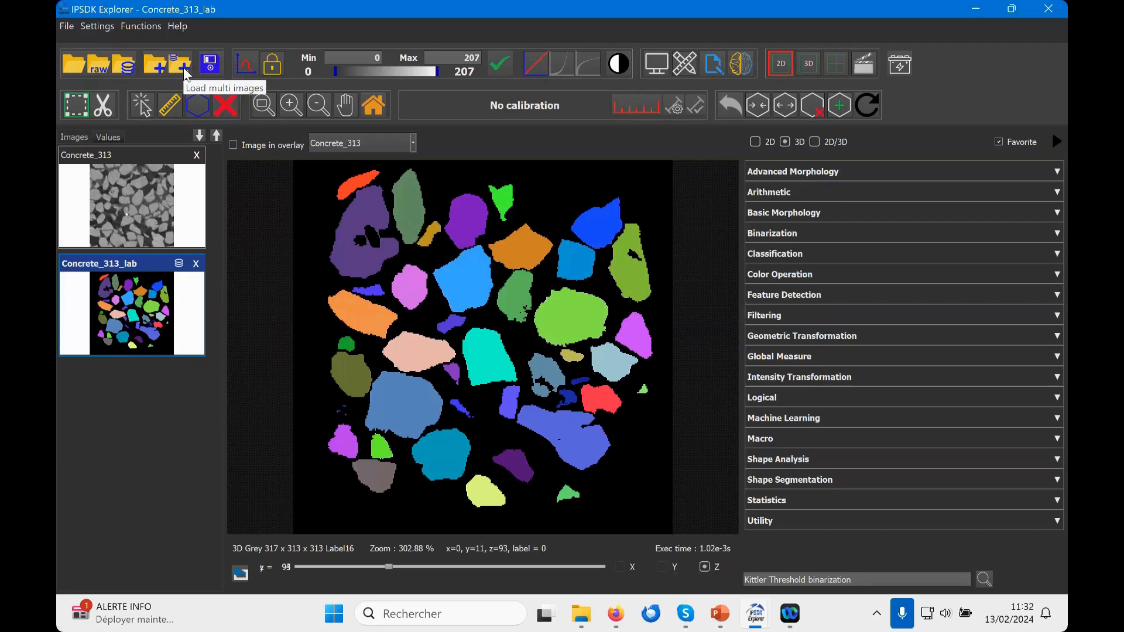
Step: Check the raw image opening options, including opening as a disk image, and close both concrete images
left_click(97, 67)
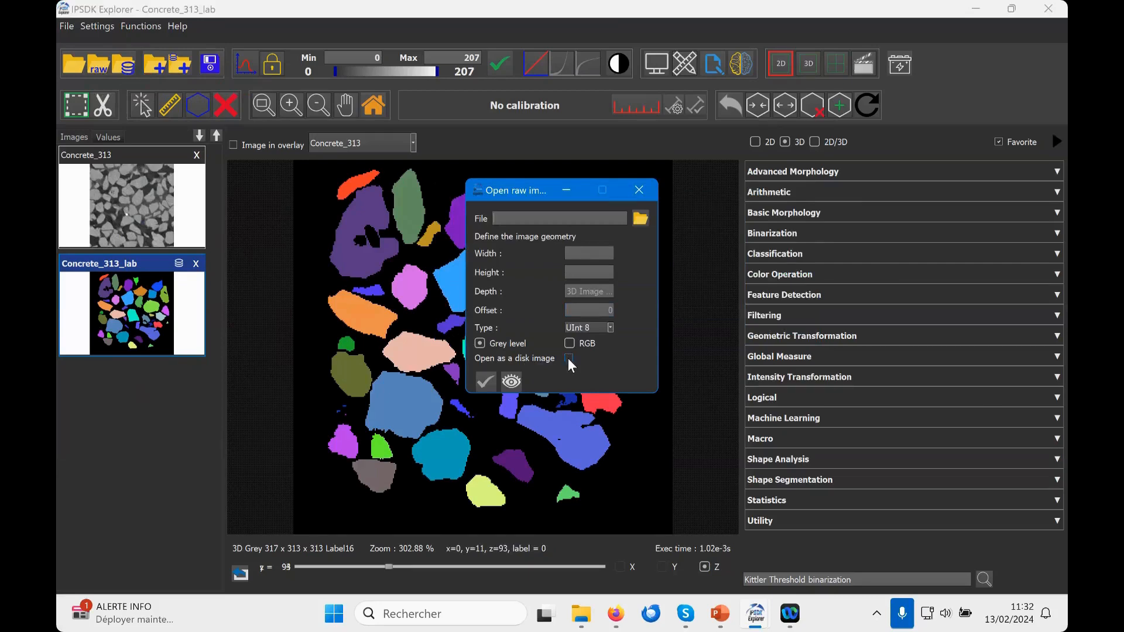
left_click(639, 190)
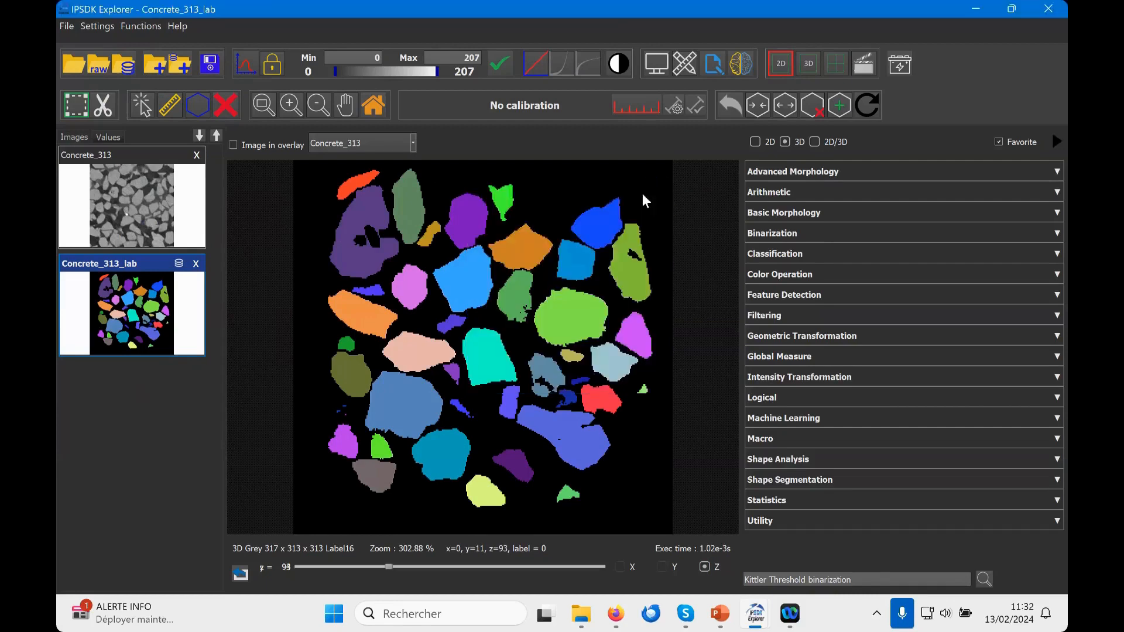
left_click(200, 154)
left_click(197, 157)
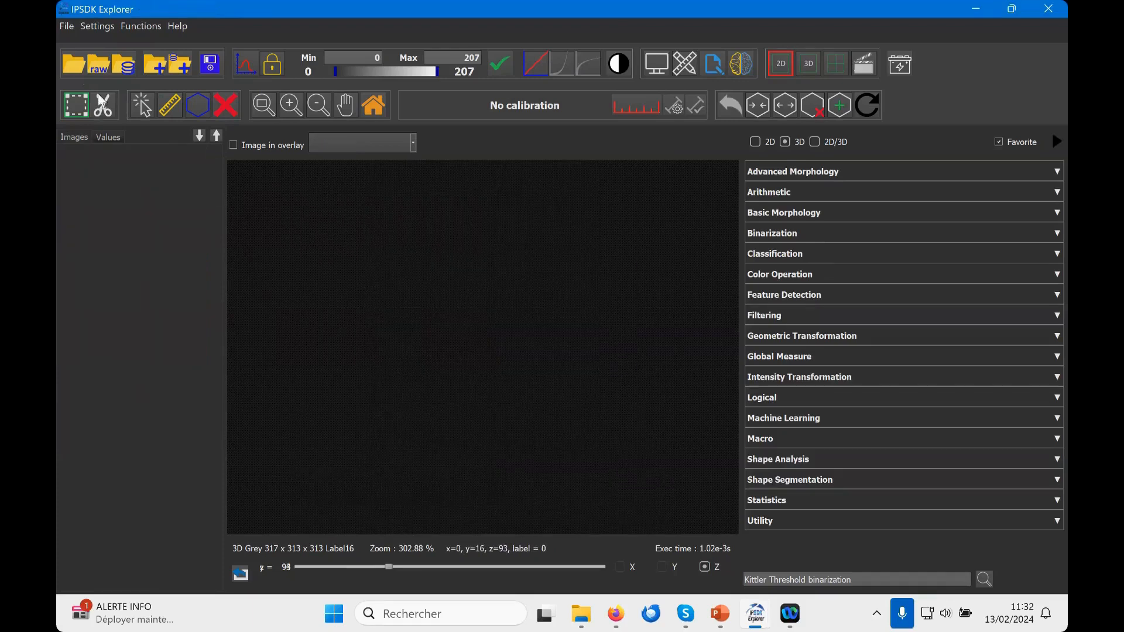
Step: Load AdaptiveContrast.tif and crop it to the particle area above the information banner
left_click(75, 65)
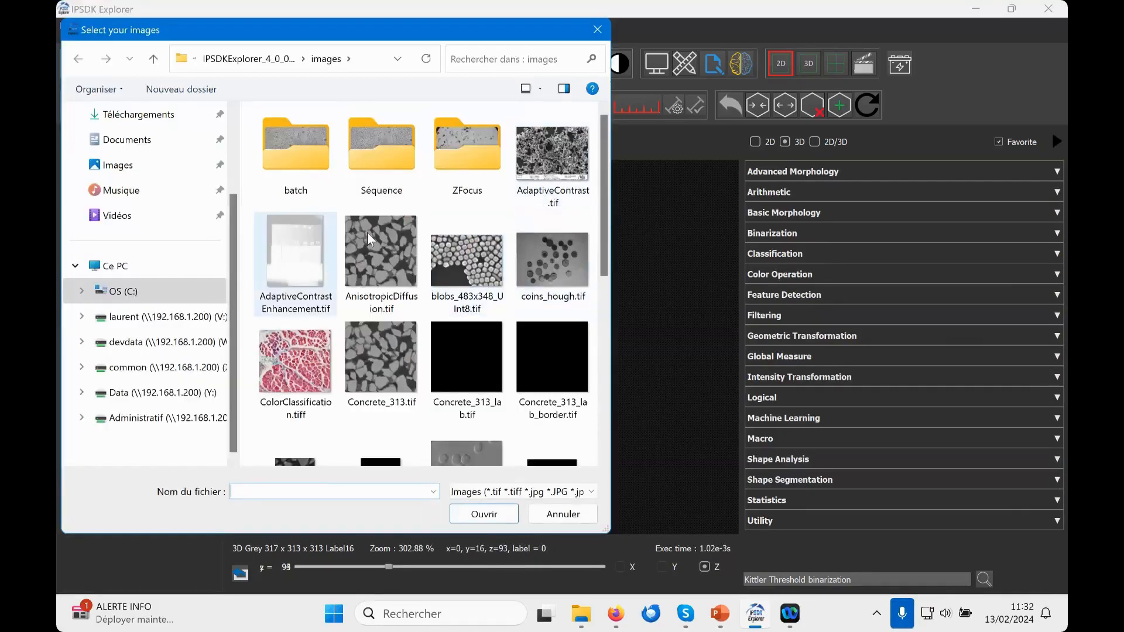
double_click(543, 159)
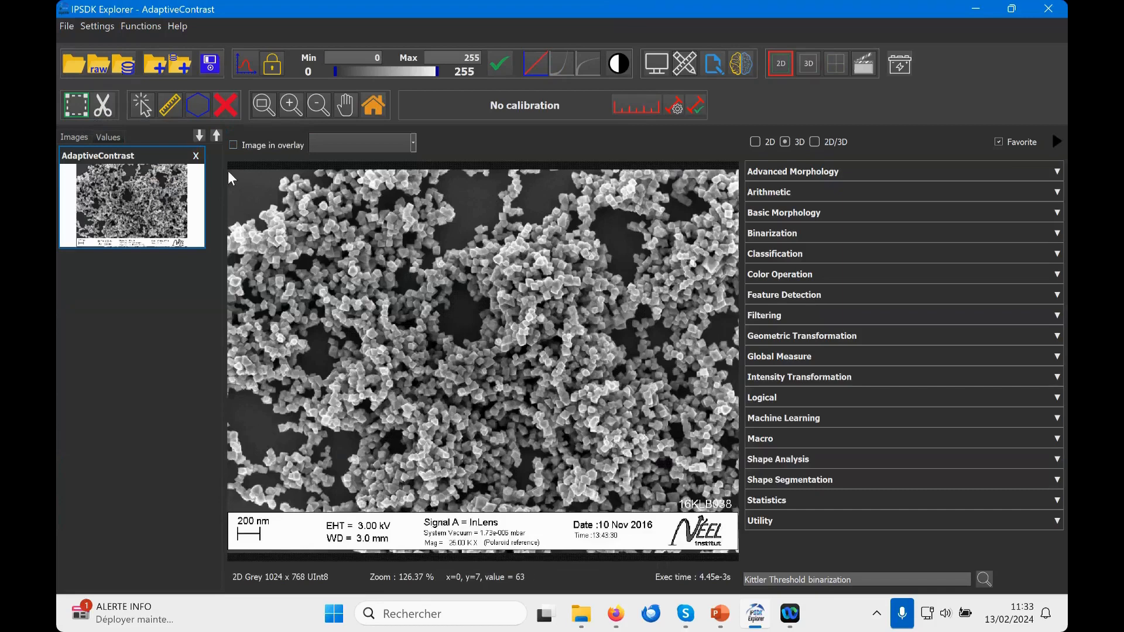
left_click_drag(235, 205, 628, 420)
left_click(105, 106)
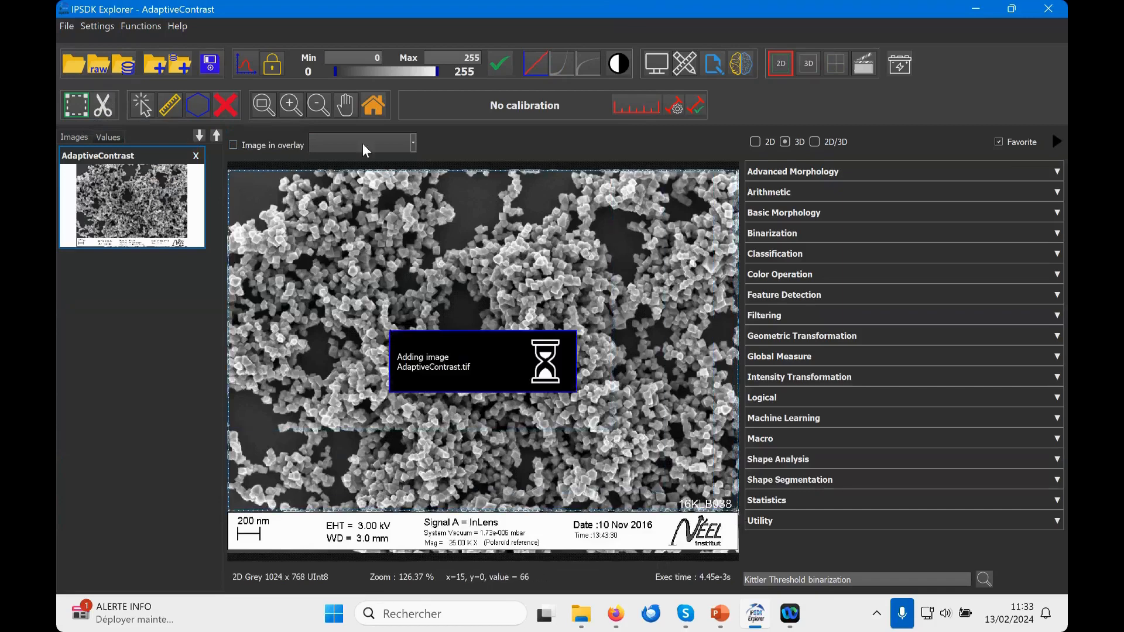
Step: Open the Simple Threshold binarization for the cropped image and limit the function list to 2D
left_click(782, 231)
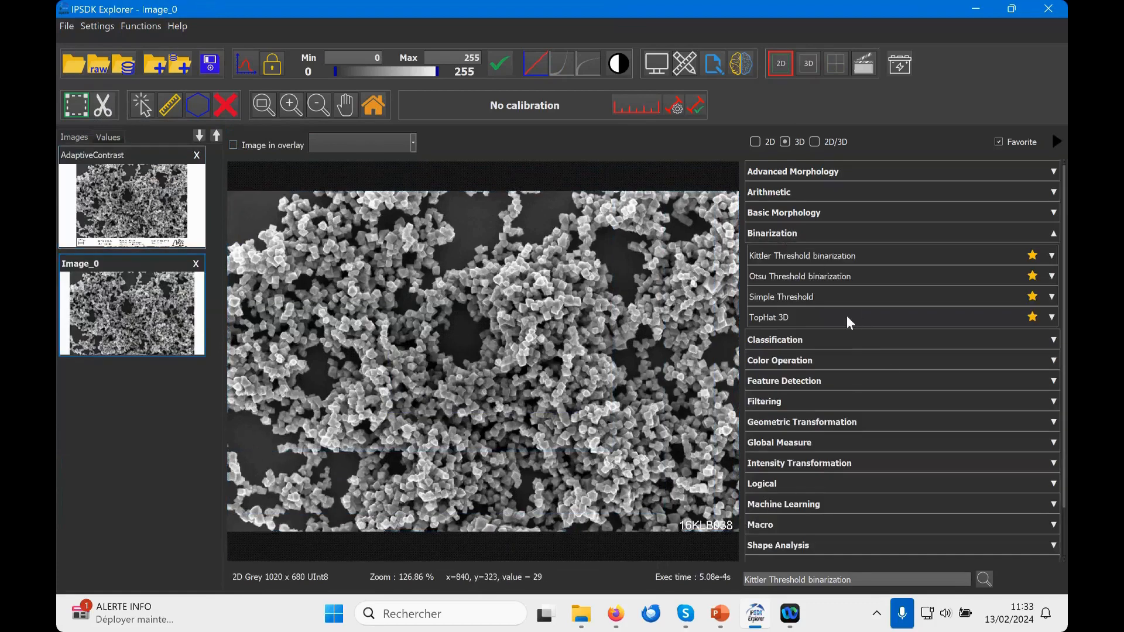
left_click(848, 297)
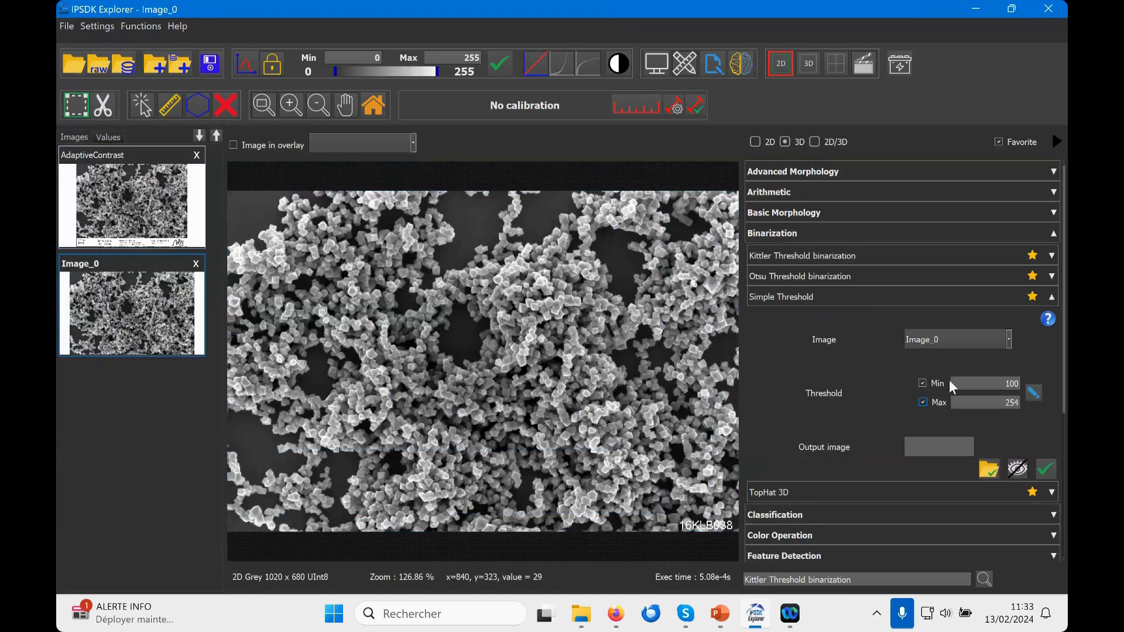
left_click(759, 142)
Step: Try interactive lower threshold bounds of 58, 57 and 60 on the cropped image and cancel the selection
left_click_drag(405, 574, 351, 561)
scroll(407, 321, "up", 4)
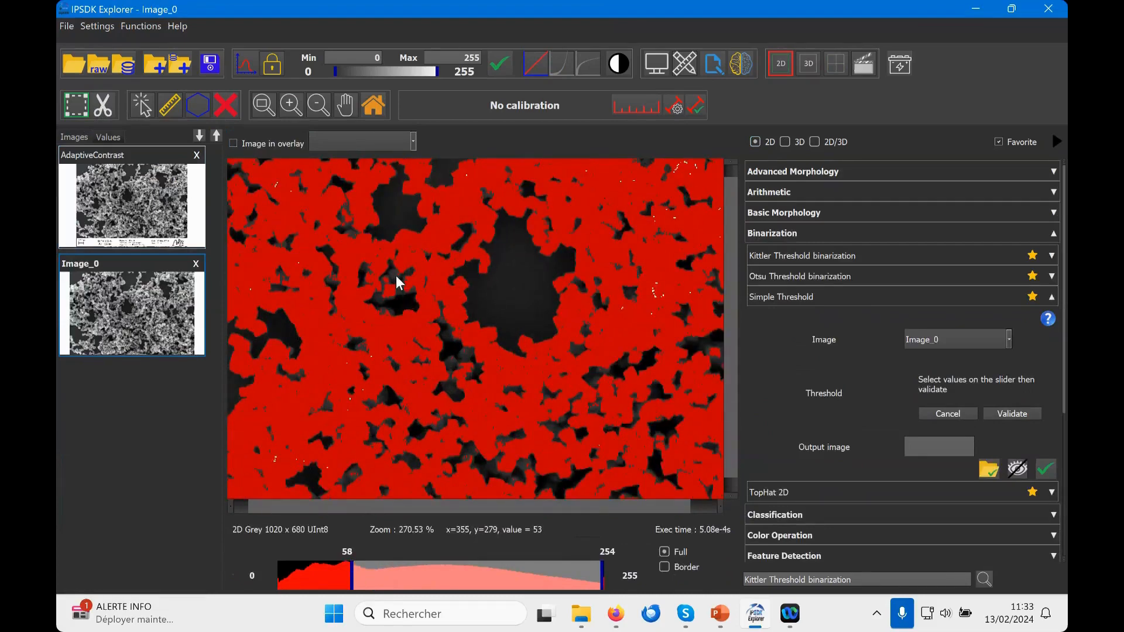
scroll(427, 363, "down", 3)
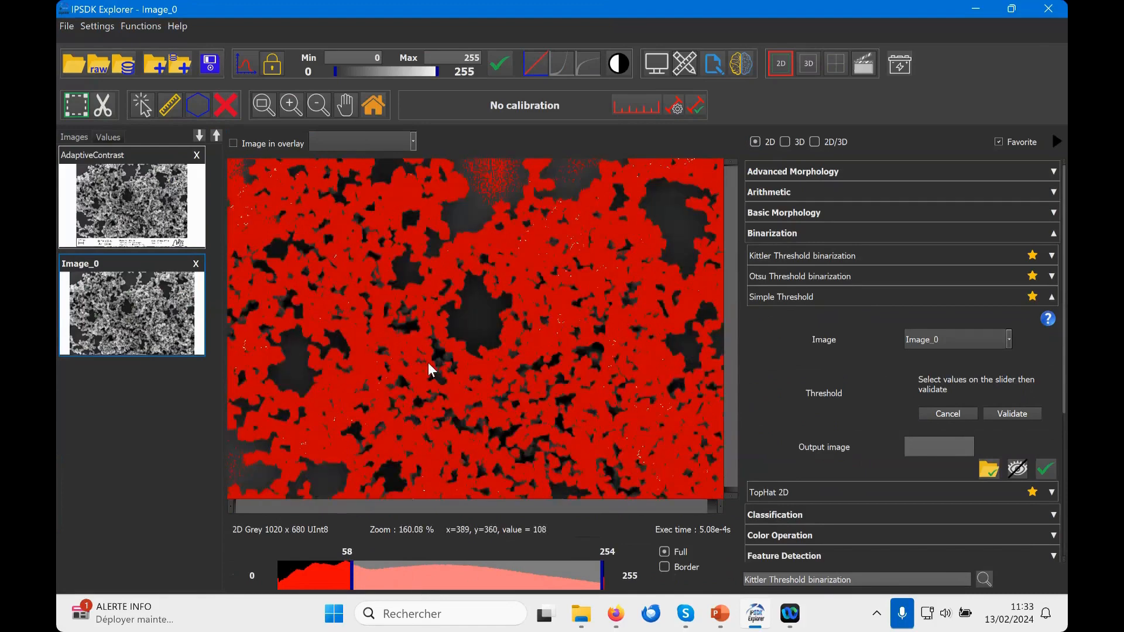
scroll(427, 363, "down", 1)
mouse_move(367, 573)
left_mouse_down()
mouse_move(382, 573)
mouse_move(351, 573)
left_mouse_up()
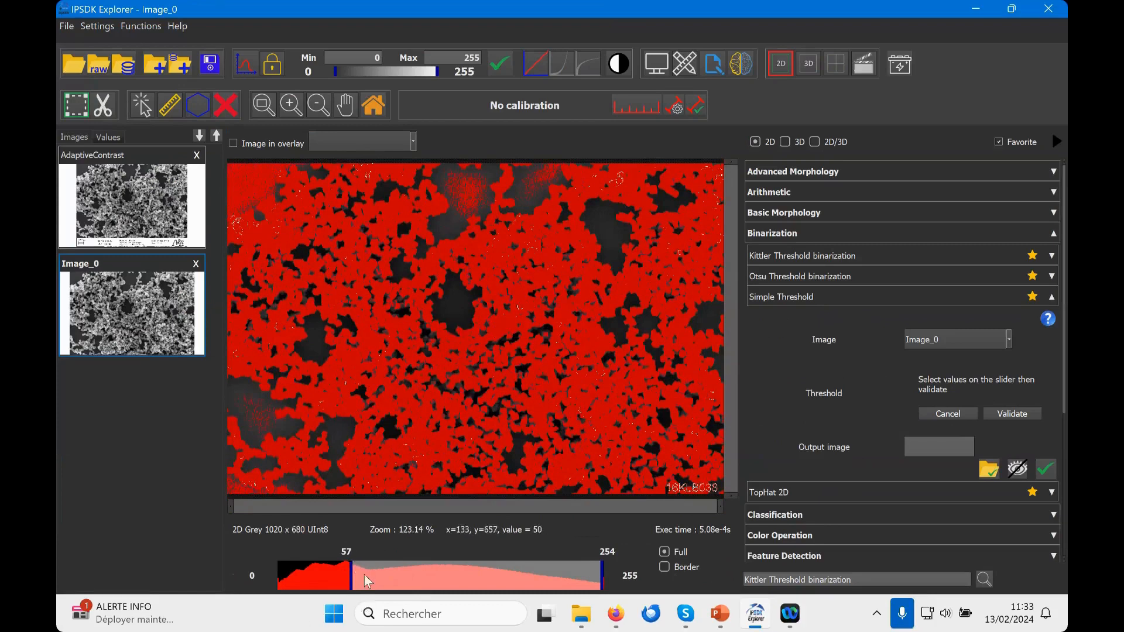
mouse_move(351, 572)
left_mouse_down()
mouse_move(373, 572)
mouse_move(337, 568)
mouse_move(373, 560)
mouse_move(356, 558)
left_mouse_up()
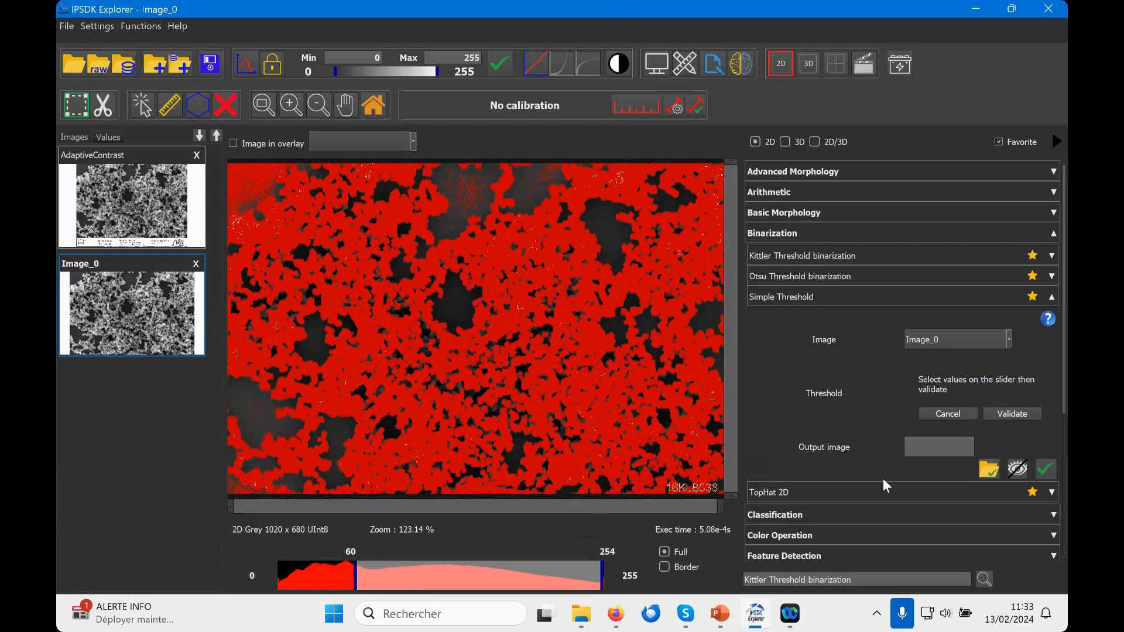
left_click(958, 411)
left_click(789, 233)
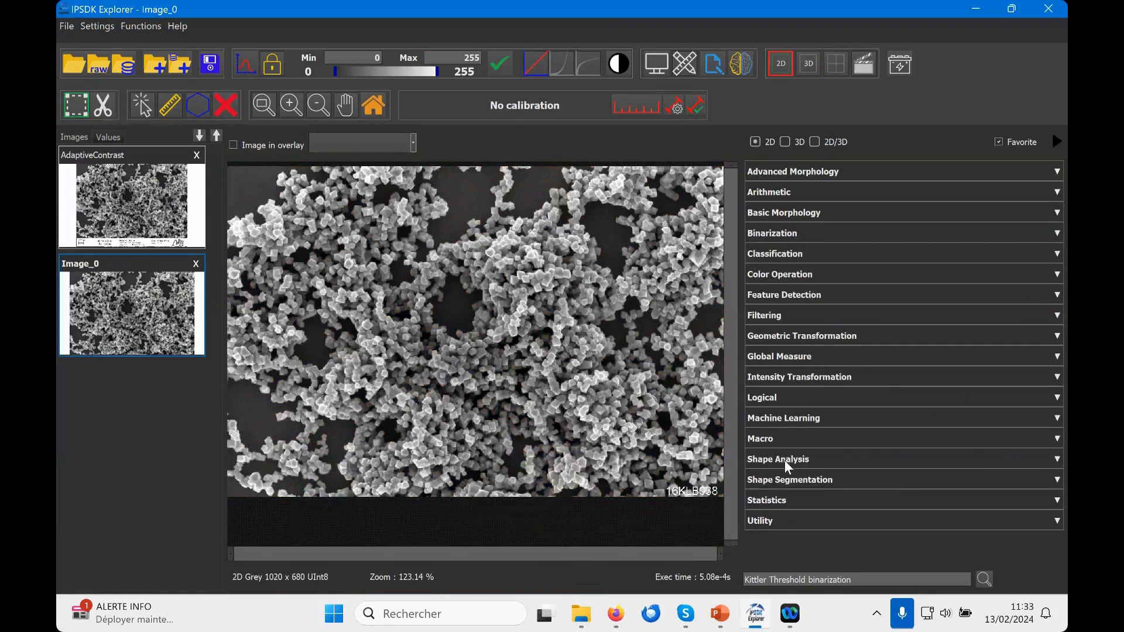
Step: Apply Adaptive contrast enhancement 2D to Image_0 with an offset of 12 and compare the result with the original up close
left_click(782, 377)
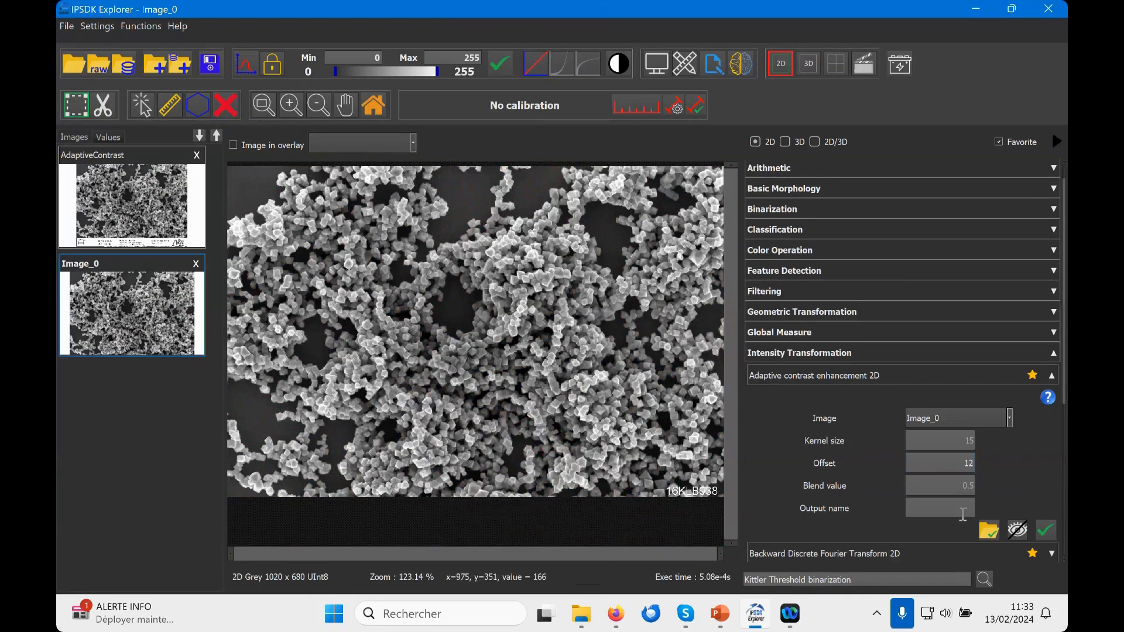
left_click(1046, 530)
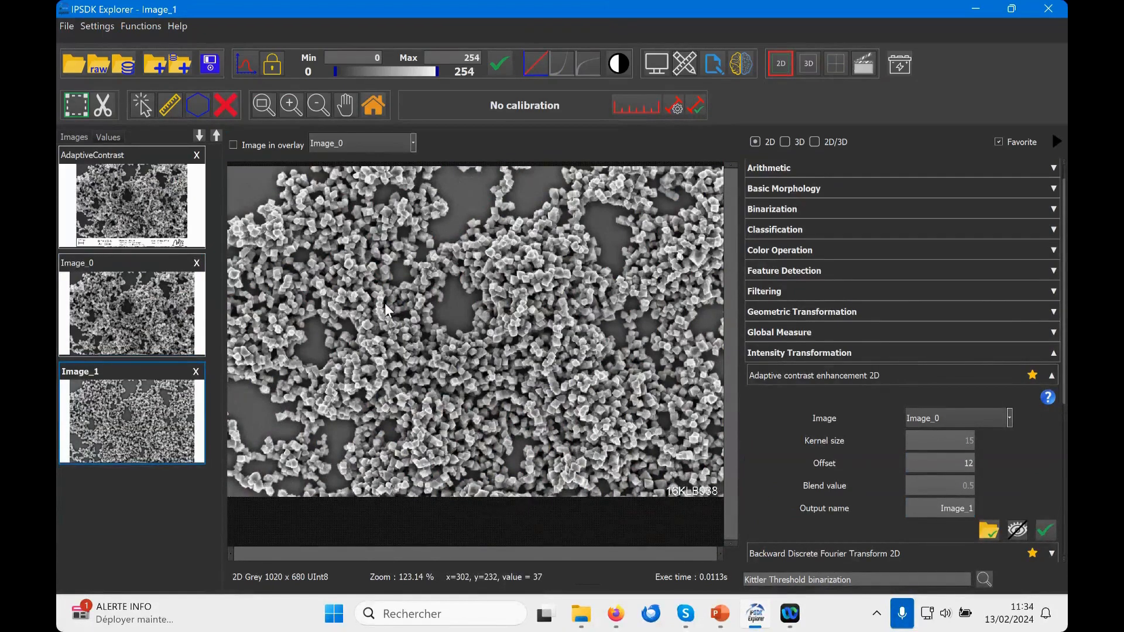
scroll(384, 303, "up", 1)
scroll(388, 299, "up", 1)
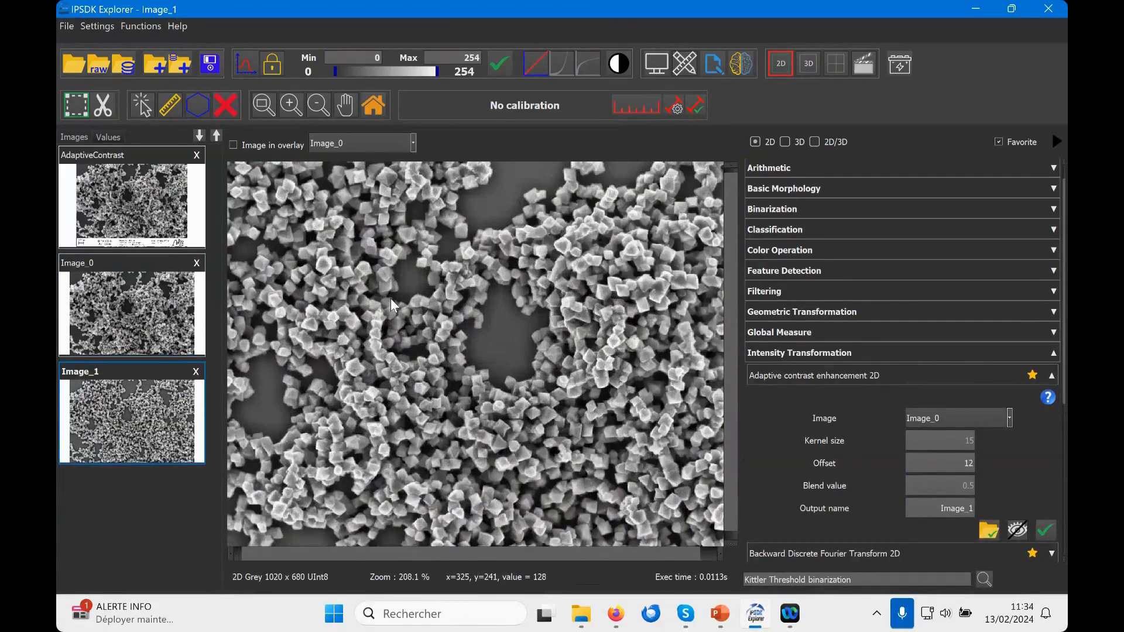
left_click(145, 290)
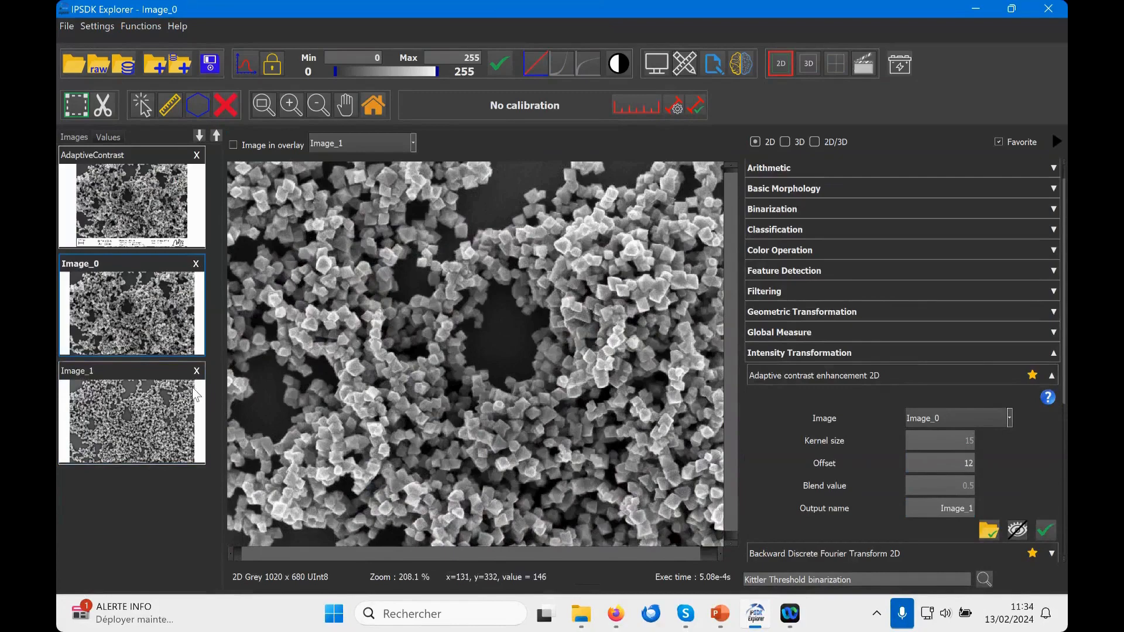
scroll(449, 401, "down", 3)
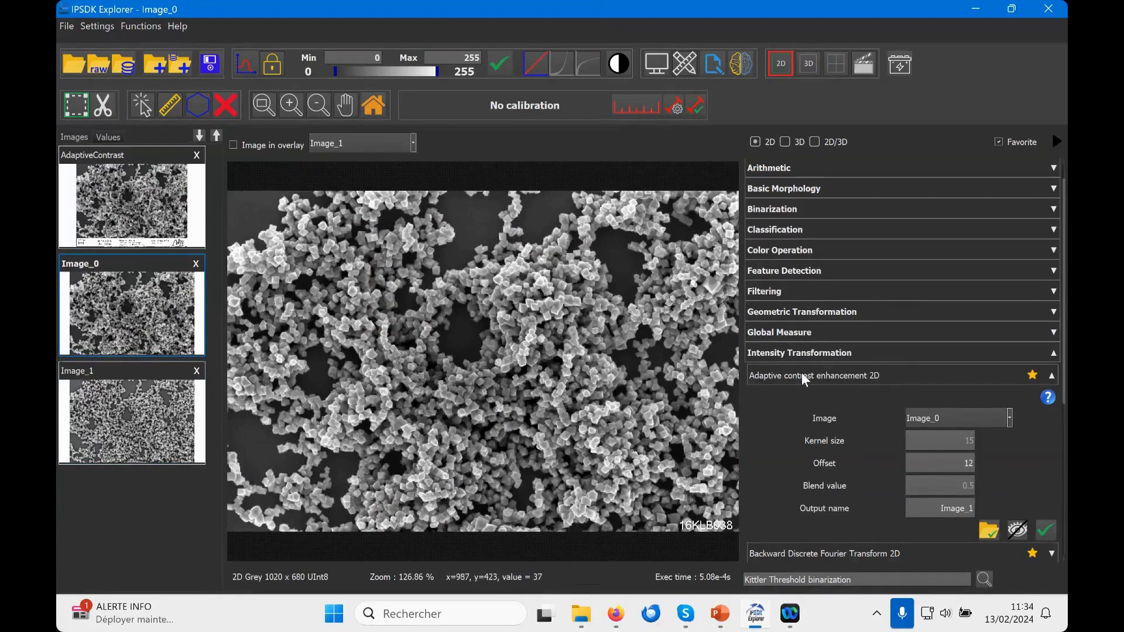
Step: Binarize the contrast-enhanced Image_1 with Simple Threshold, using interactively chosen bounds of 104 and 254
left_click(167, 413)
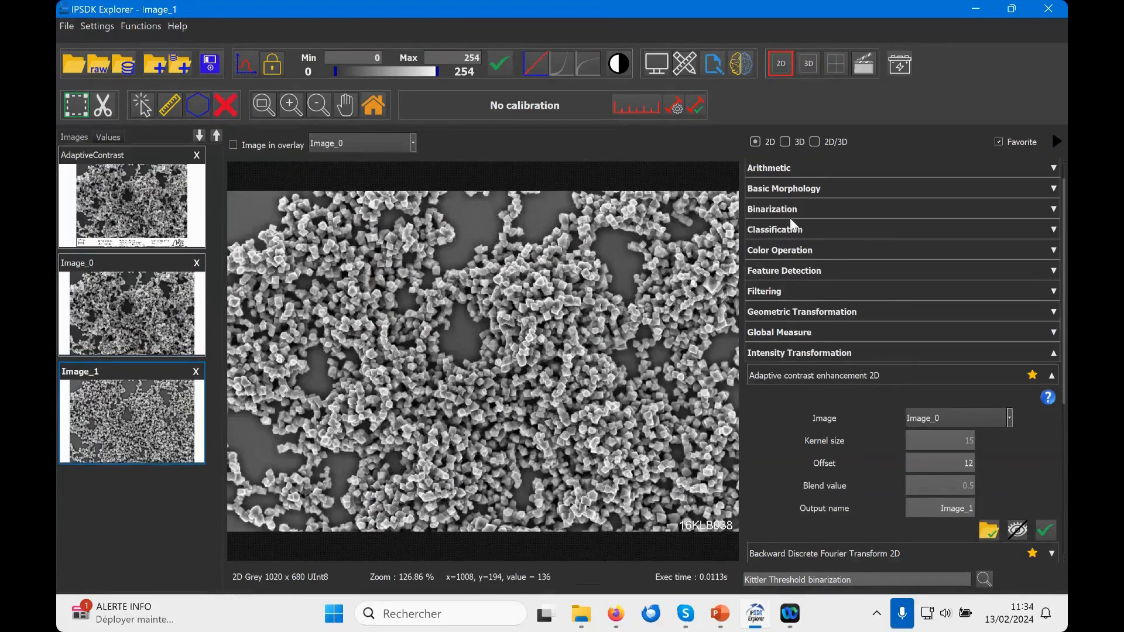
left_click(790, 212)
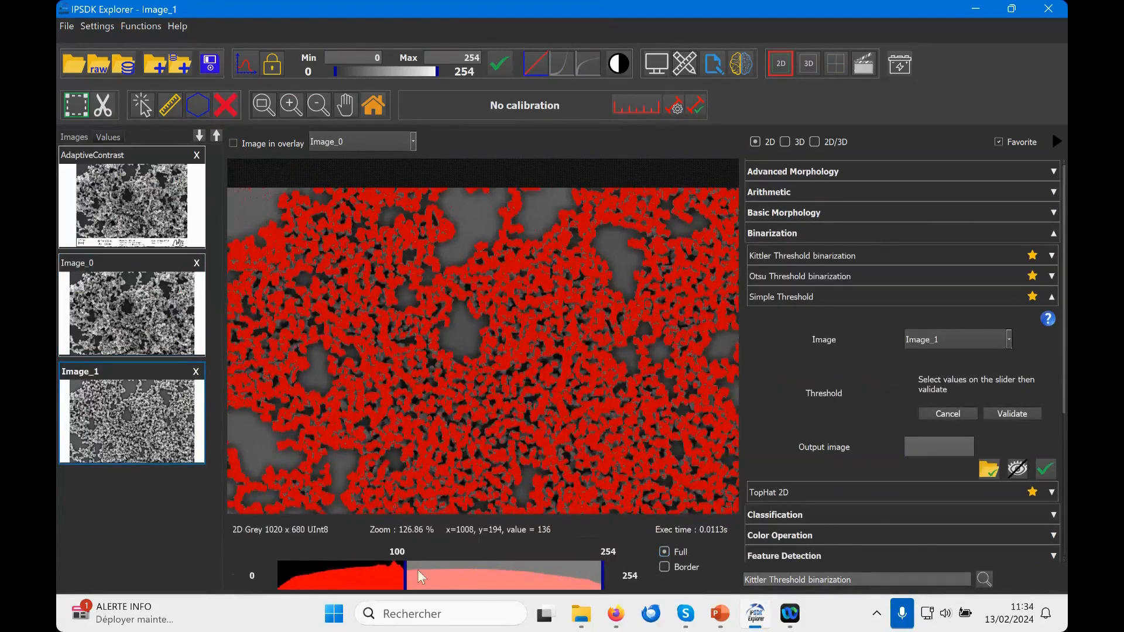
left_click_drag(404, 572, 411, 577)
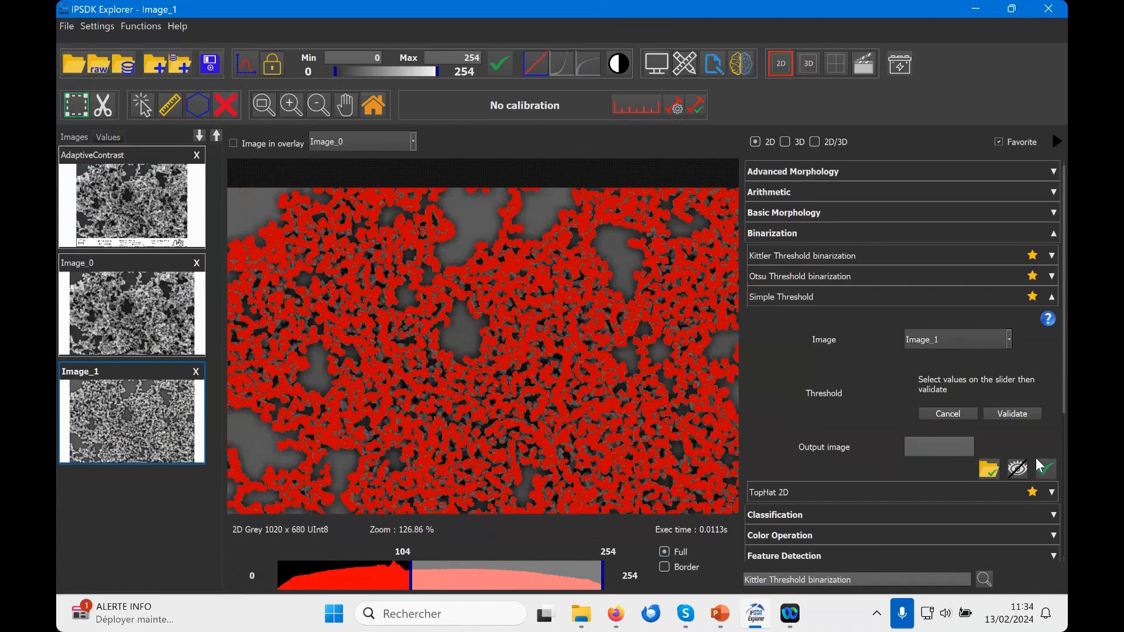
left_click(1012, 414)
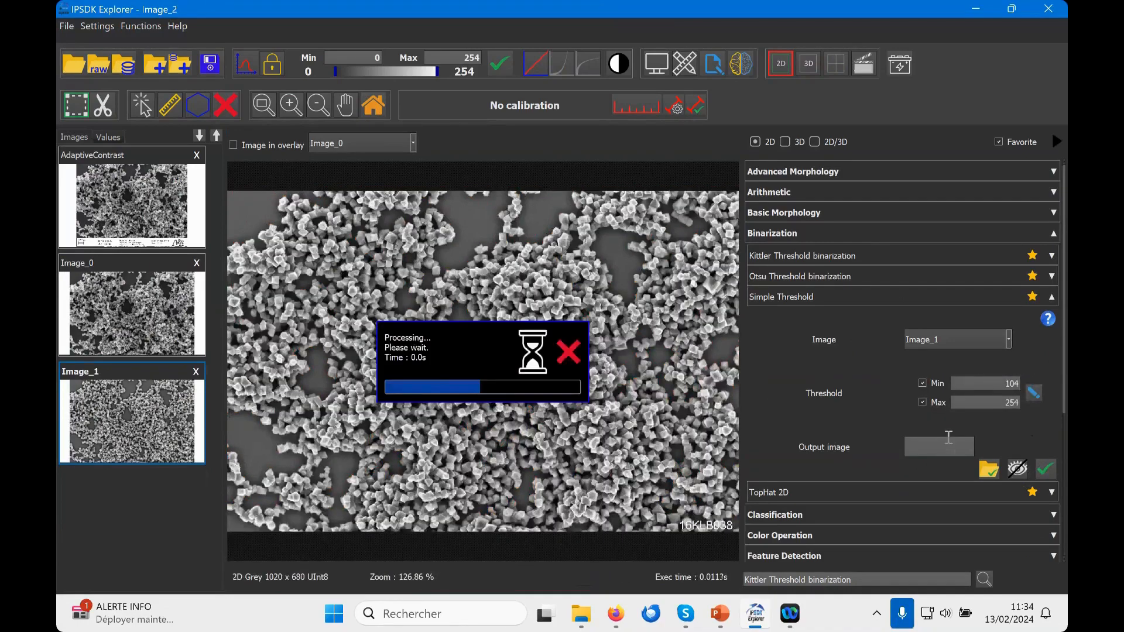
Step: Separate the particles in Image_2 with Watershed Binary Adaptive 2D, ratio 0.1 and Split label, and overlay the result on Image_1
left_click(820, 172)
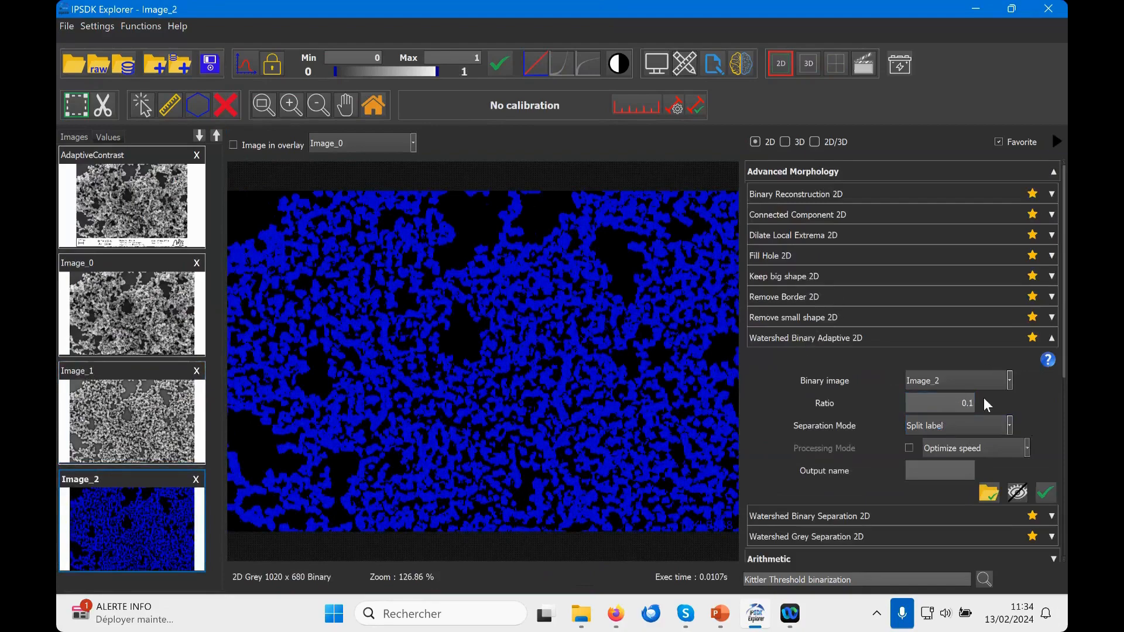
left_click(1045, 492)
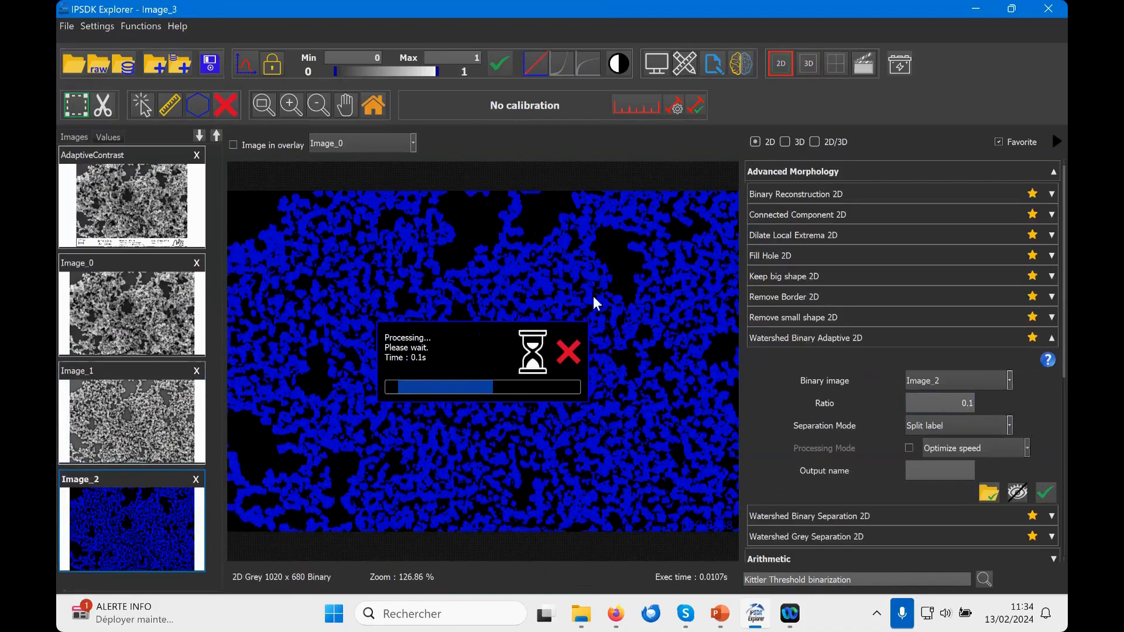
left_click(152, 423)
left_click(362, 143)
left_click(349, 178)
left_click(233, 145)
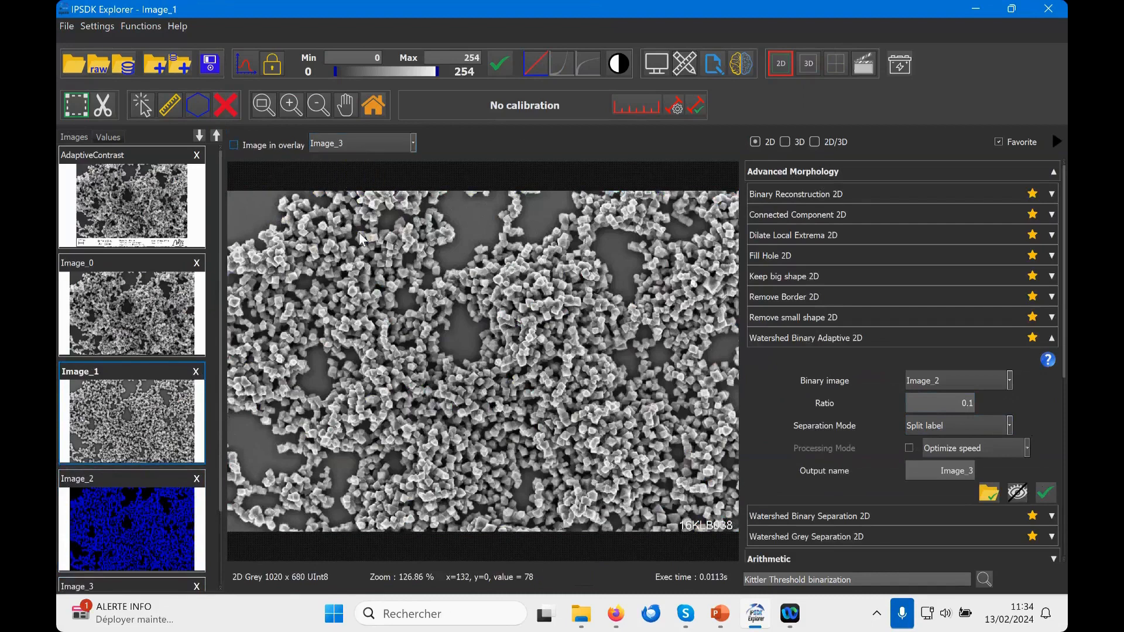